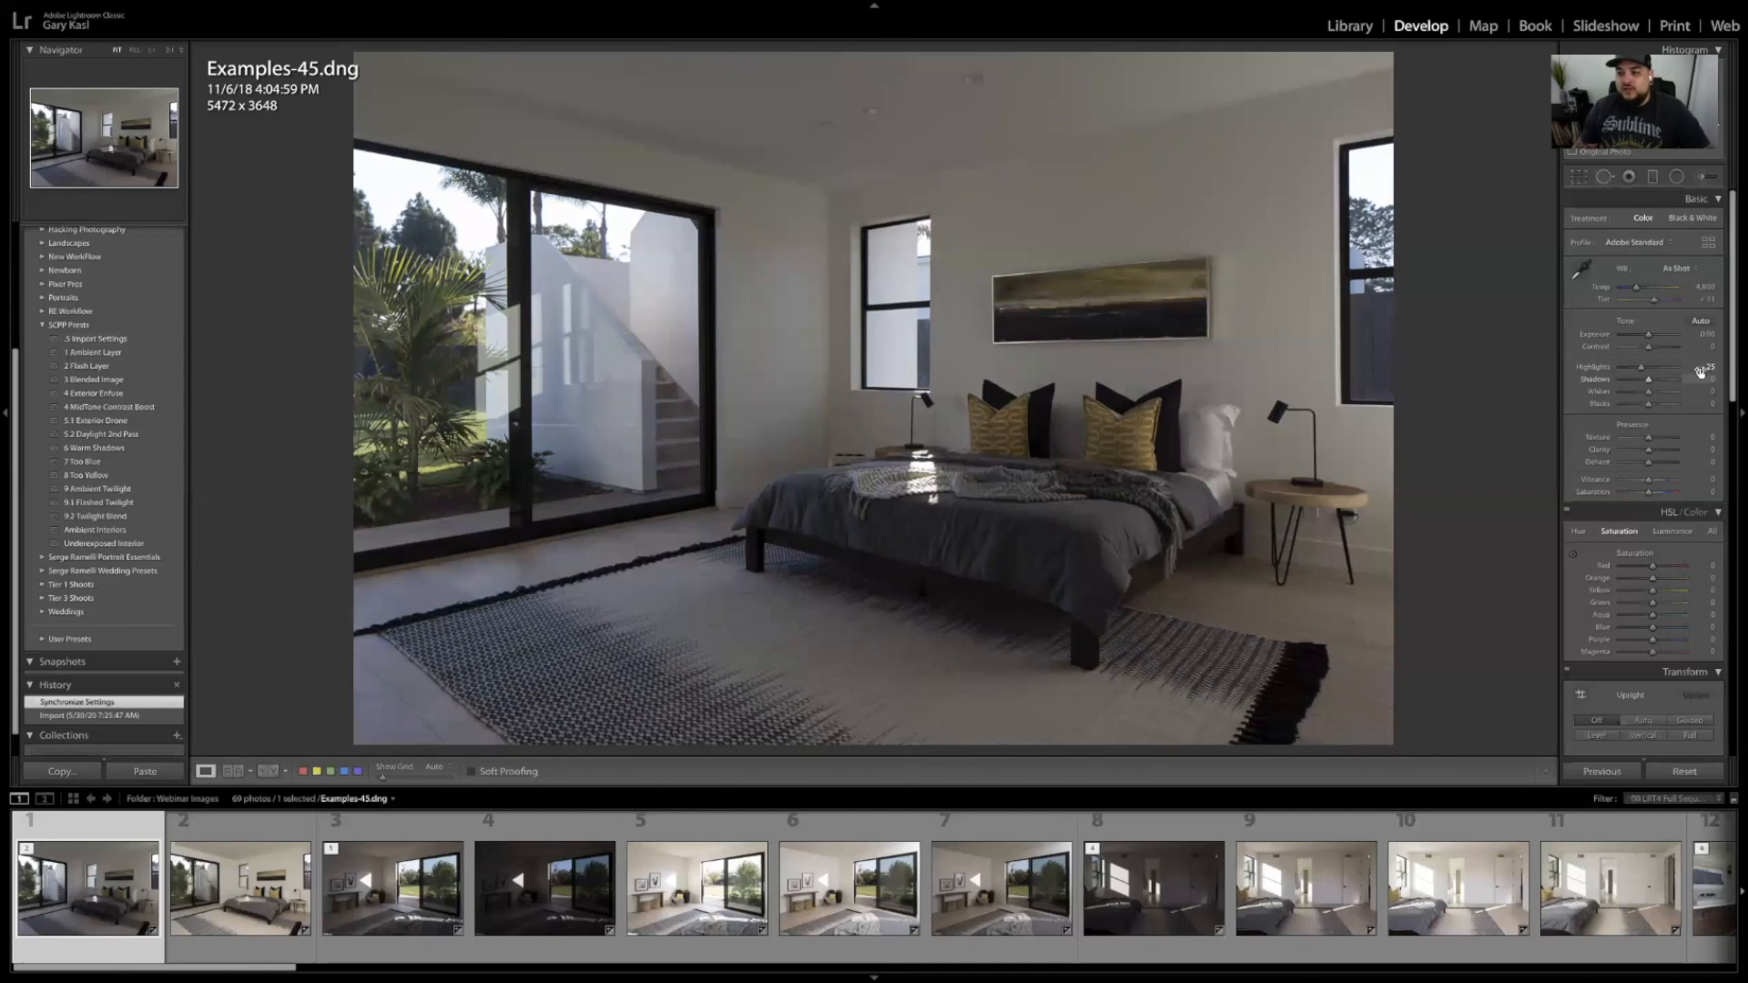
Examine the imported photo's develop settings from Basic through Transform, Detail and Lens Corrections
{"action": "scroll", "coordinate": [1635, 386], "scroll_direction": "down", "scroll_amount": 3}
{"action": "scroll", "coordinate": [1635, 386], "scroll_direction": "down", "scroll_amount": 7}
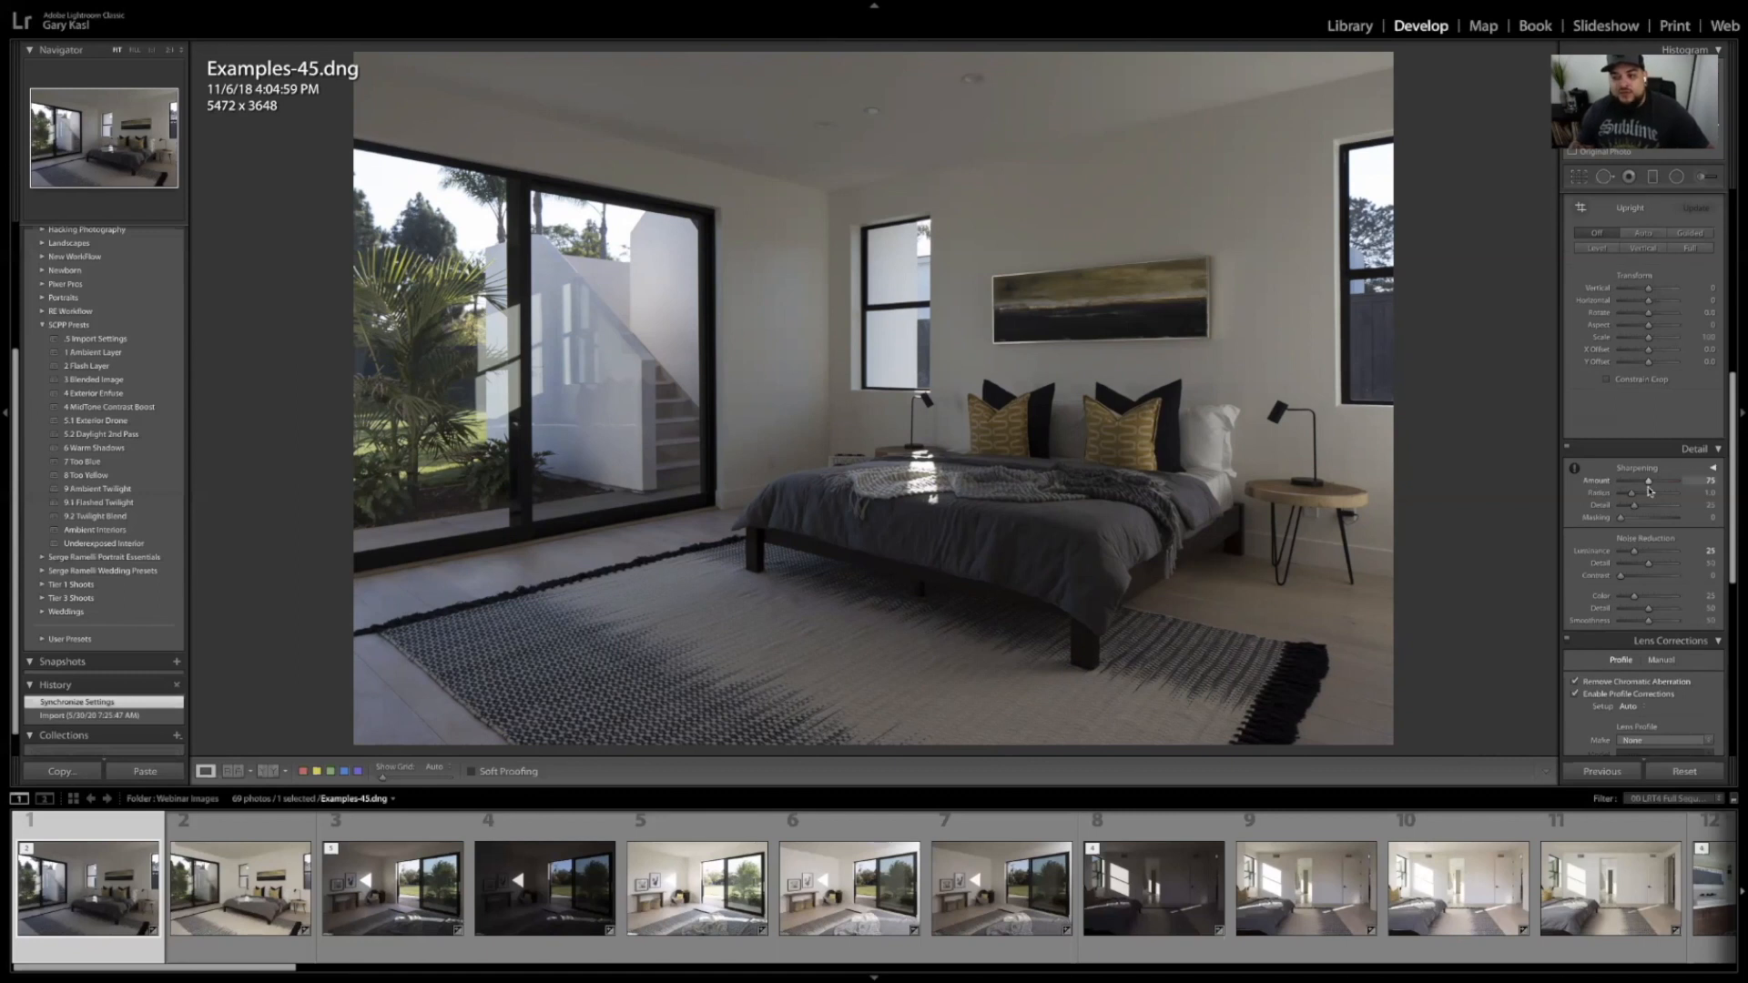
{"action": "scroll", "coordinate": [1589, 517], "scroll_direction": "down", "scroll_amount": 2}
{"action": "scroll", "coordinate": [1588, 521], "scroll_direction": "down", "scroll_amount": 3}
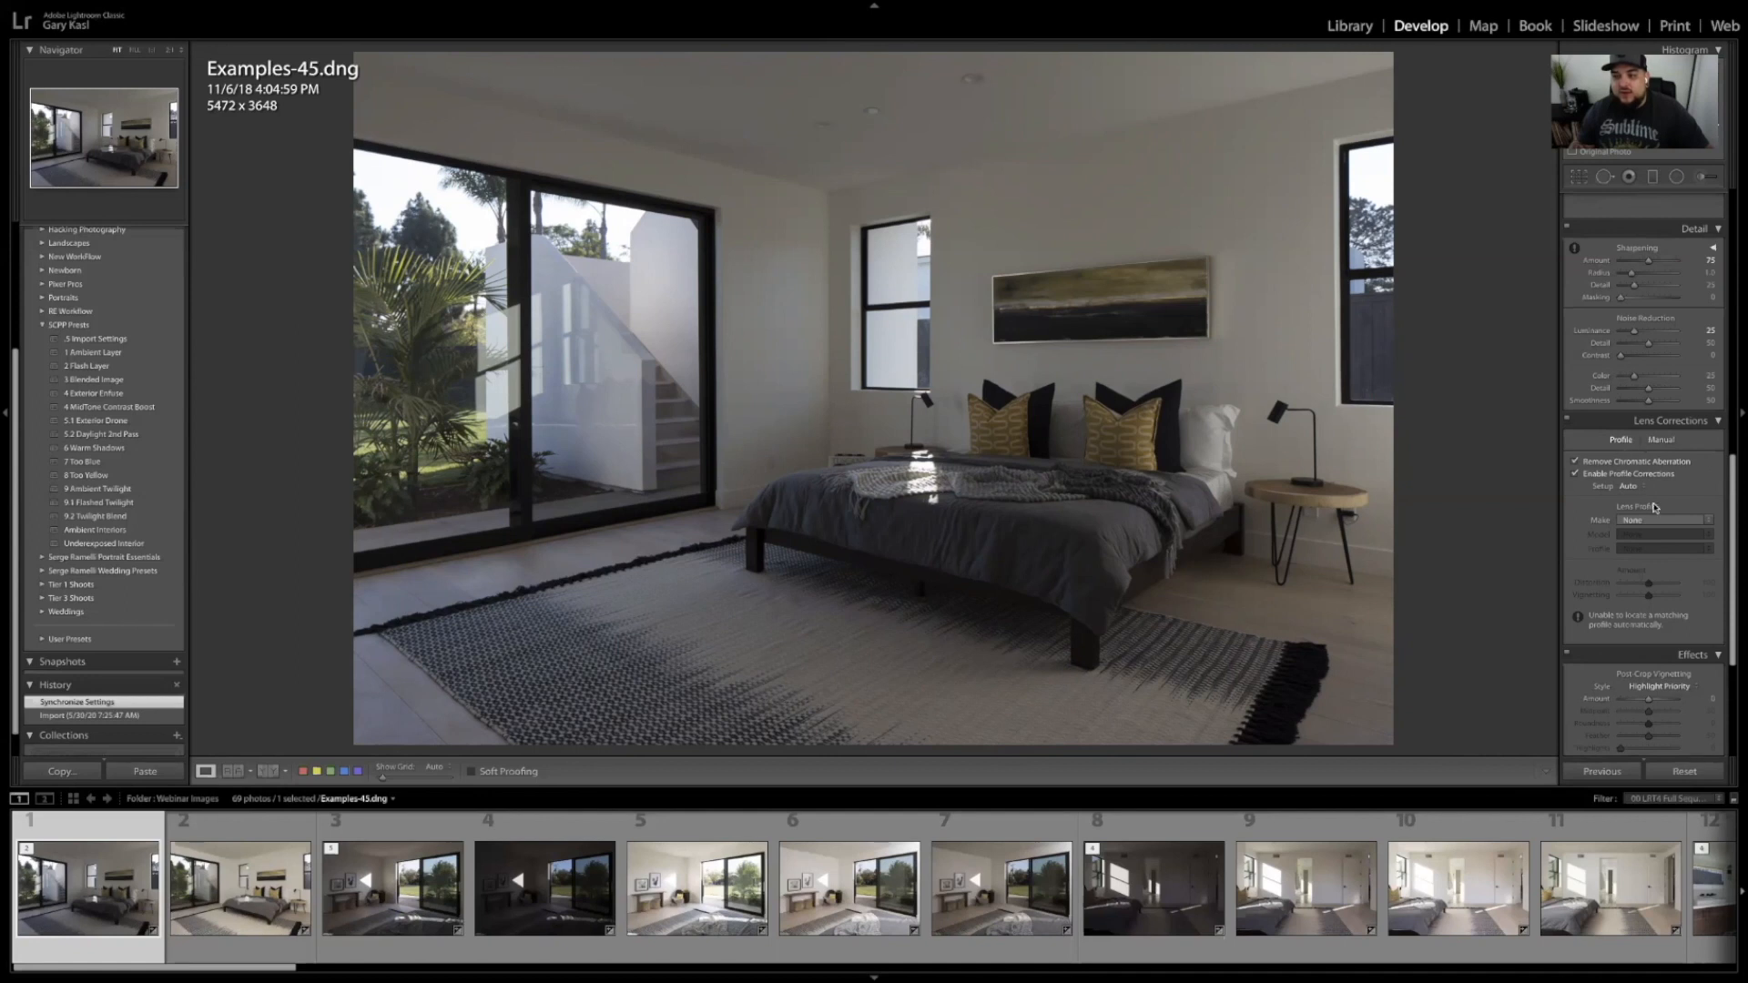
{"action": "scroll", "coordinate": [1649, 491], "scroll_direction": "up", "scroll_amount": 10}
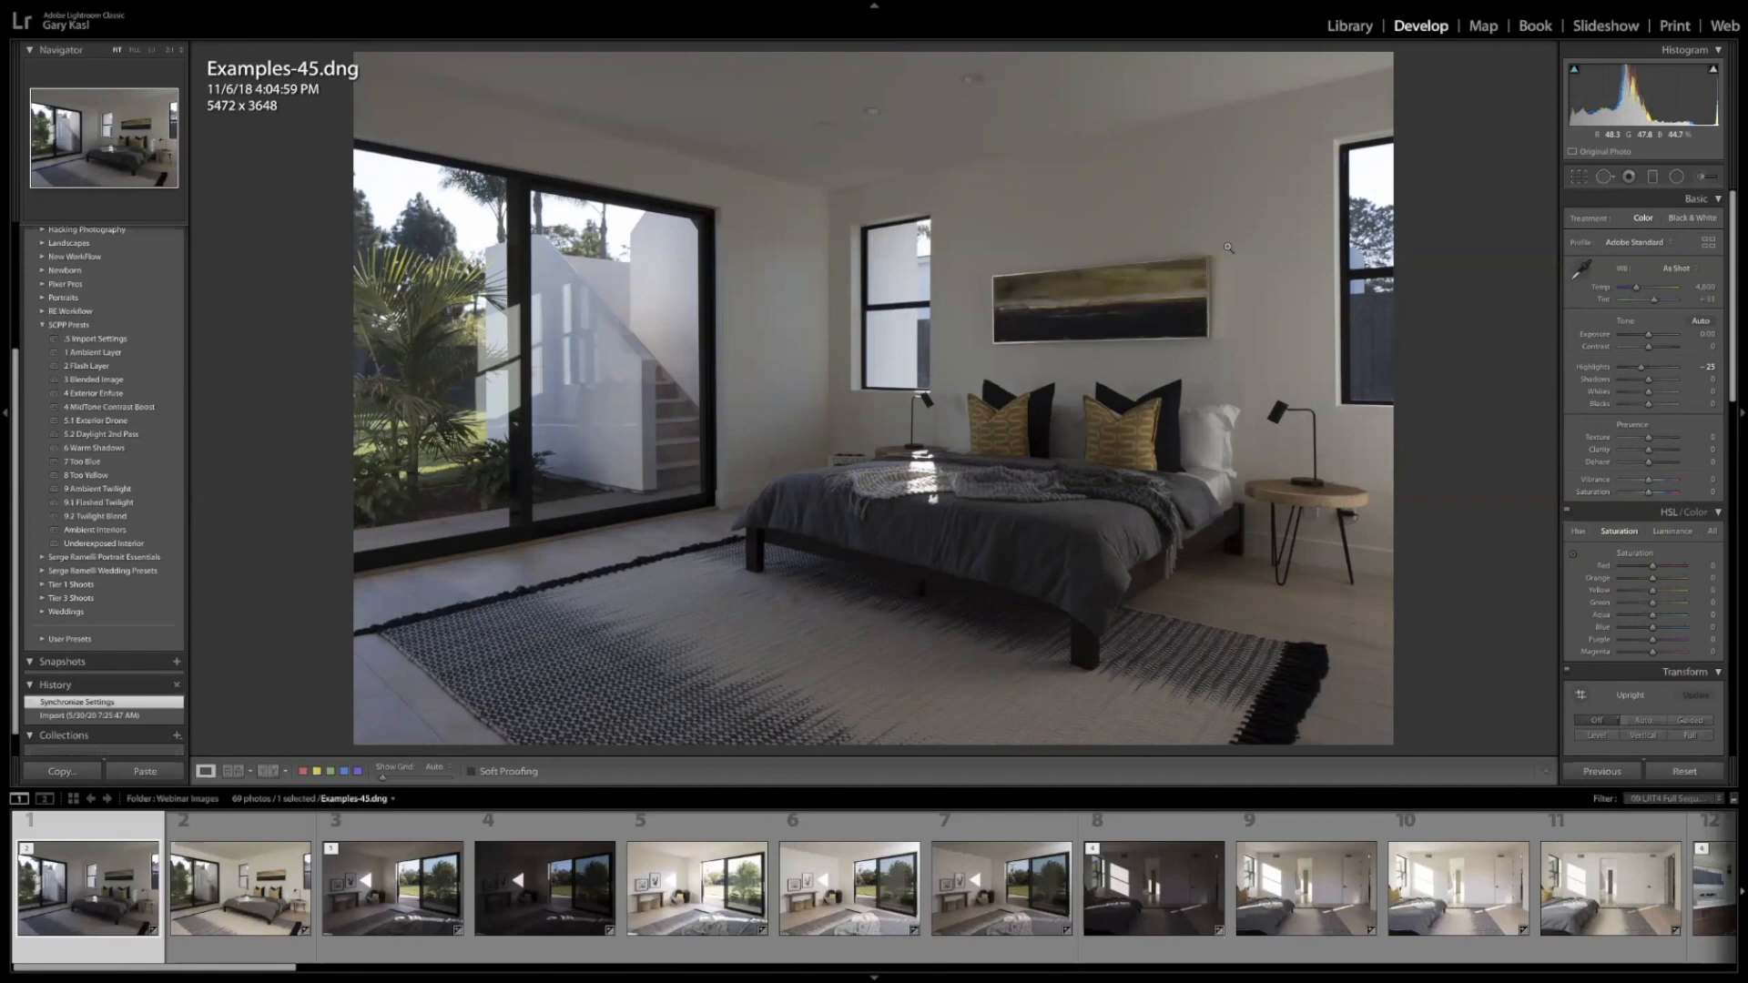
{"action": "scroll", "coordinate": [1614, 577], "scroll_direction": "down", "scroll_amount": 5}
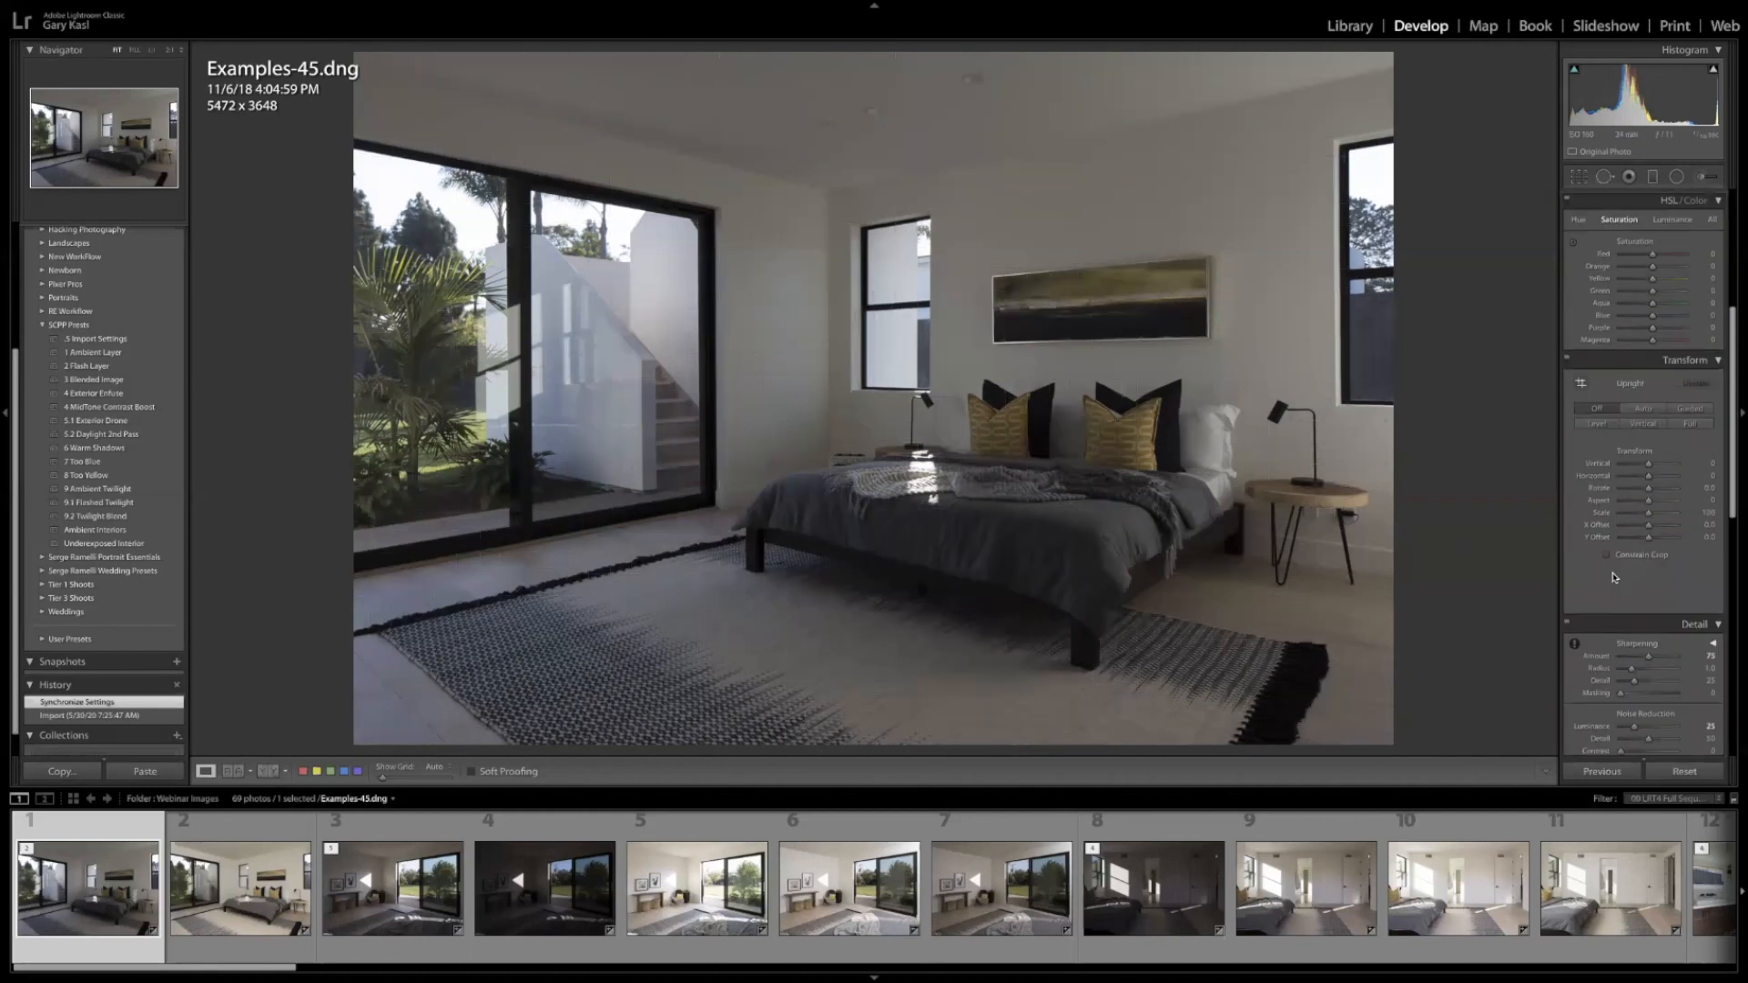
{"action": "scroll", "coordinate": [1614, 577], "scroll_direction": "down", "scroll_amount": 1}
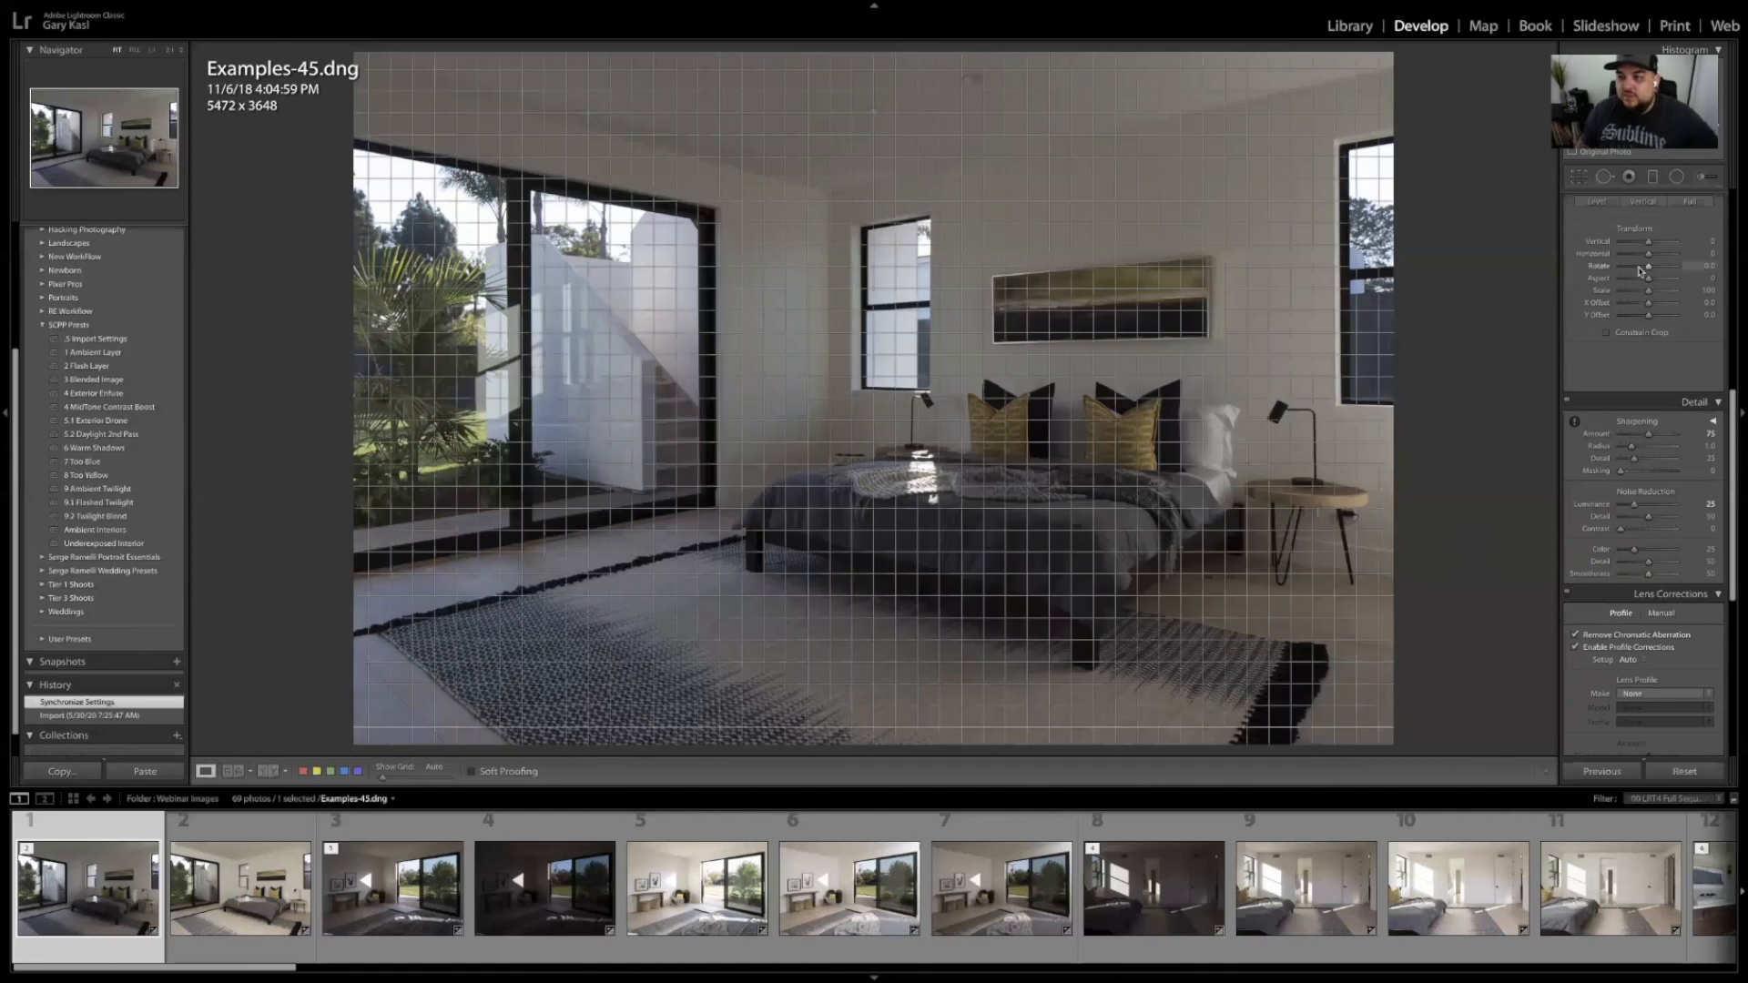
{"action": "scroll", "coordinate": [1585, 297], "scroll_direction": "up", "scroll_amount": 10}
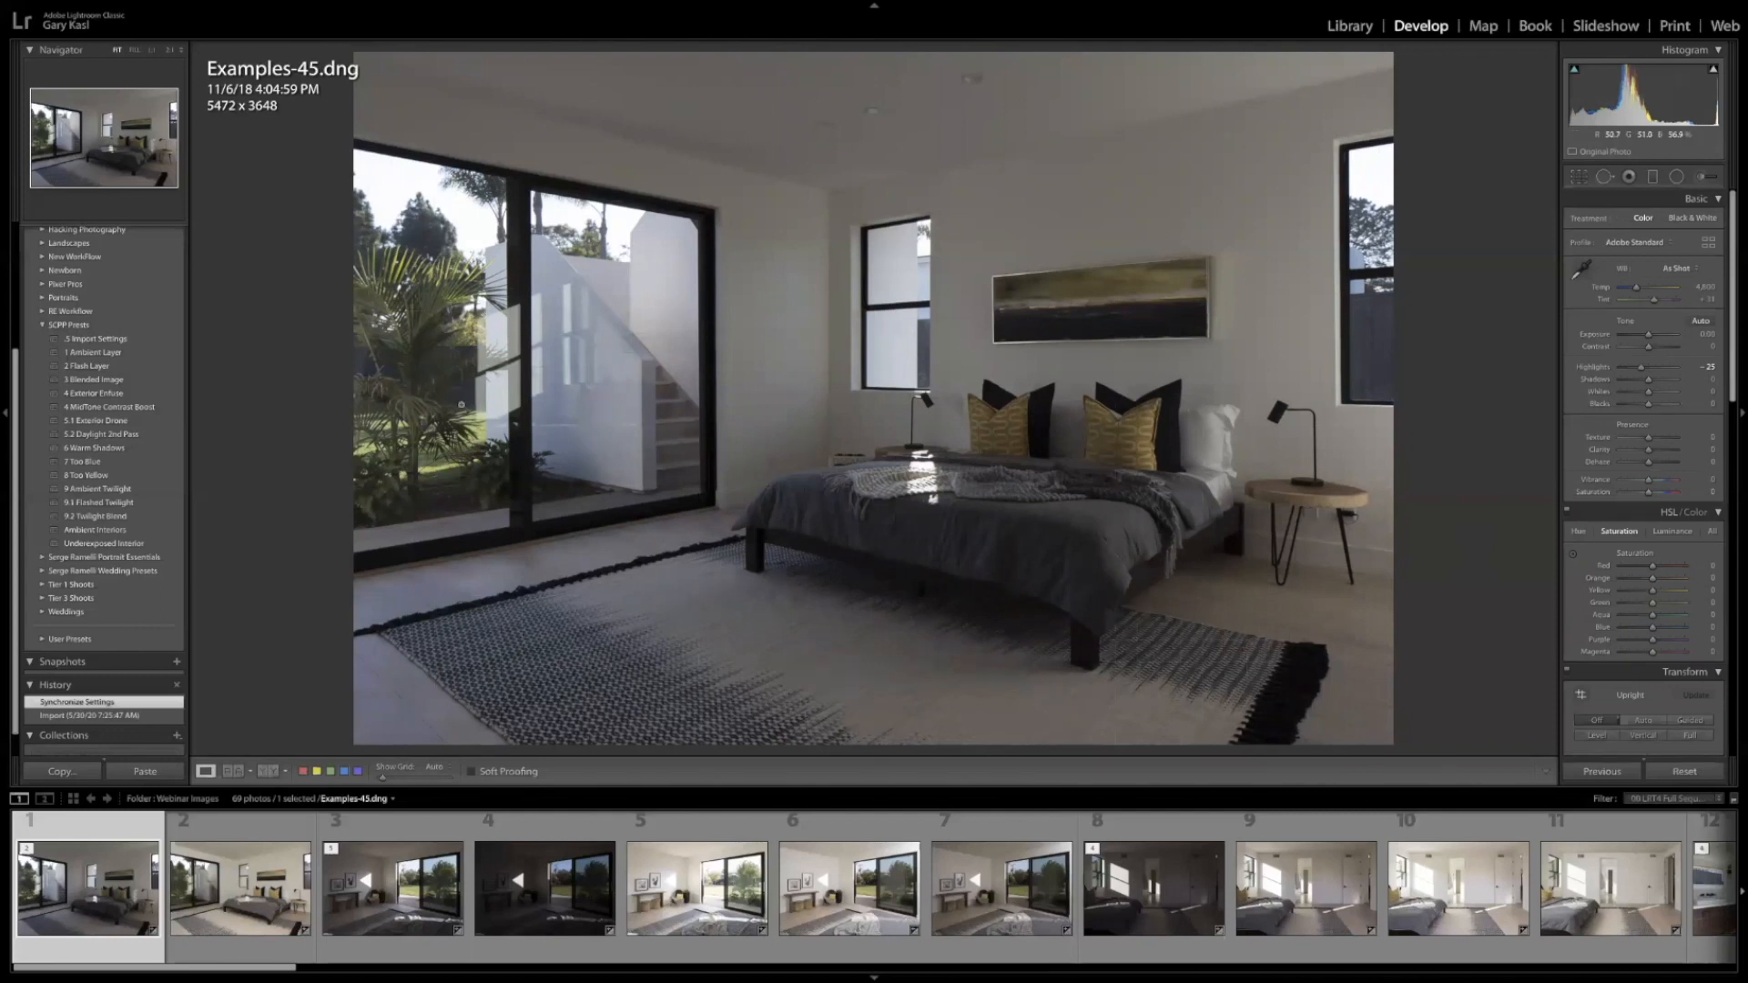
Apply the 1 Ambient Layer preset to Examples-45.dng and raise its exposure to +1.28
{"action": "left_click", "coordinate": [107, 353]}
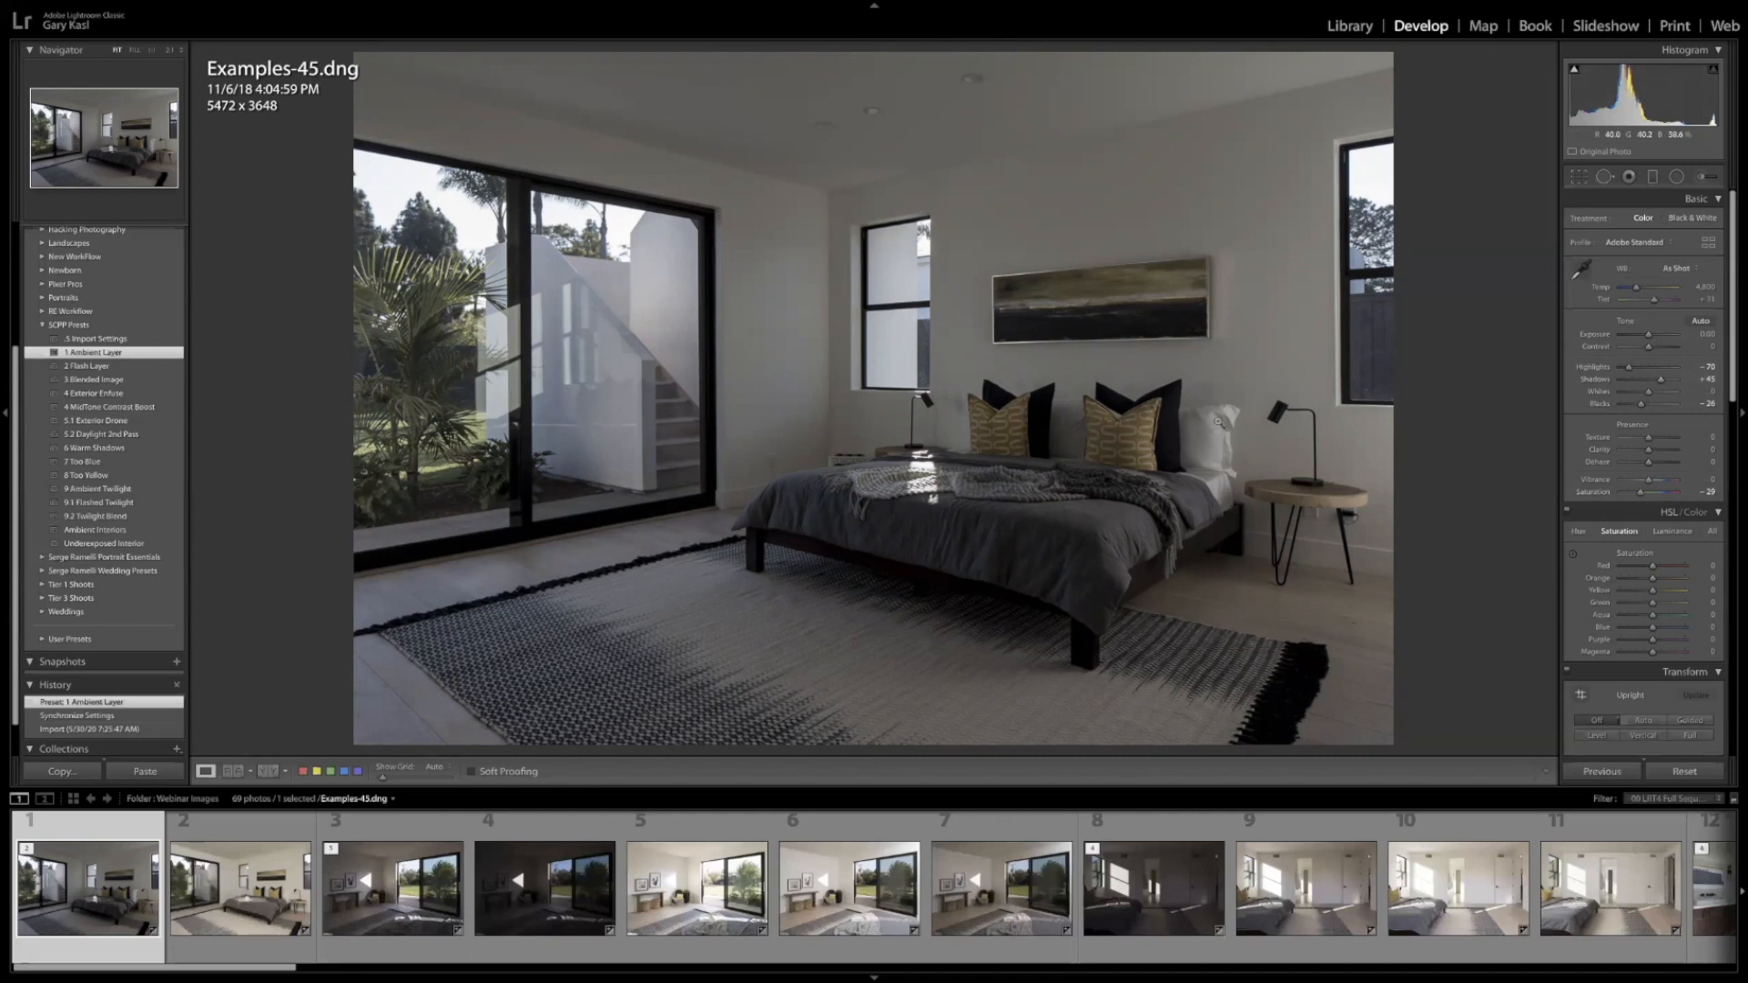
{"action": "scroll", "coordinate": [1619, 519], "scroll_direction": "down", "scroll_amount": 1}
{"action": "scroll", "coordinate": [1619, 518], "scroll_direction": "down", "scroll_amount": 8}
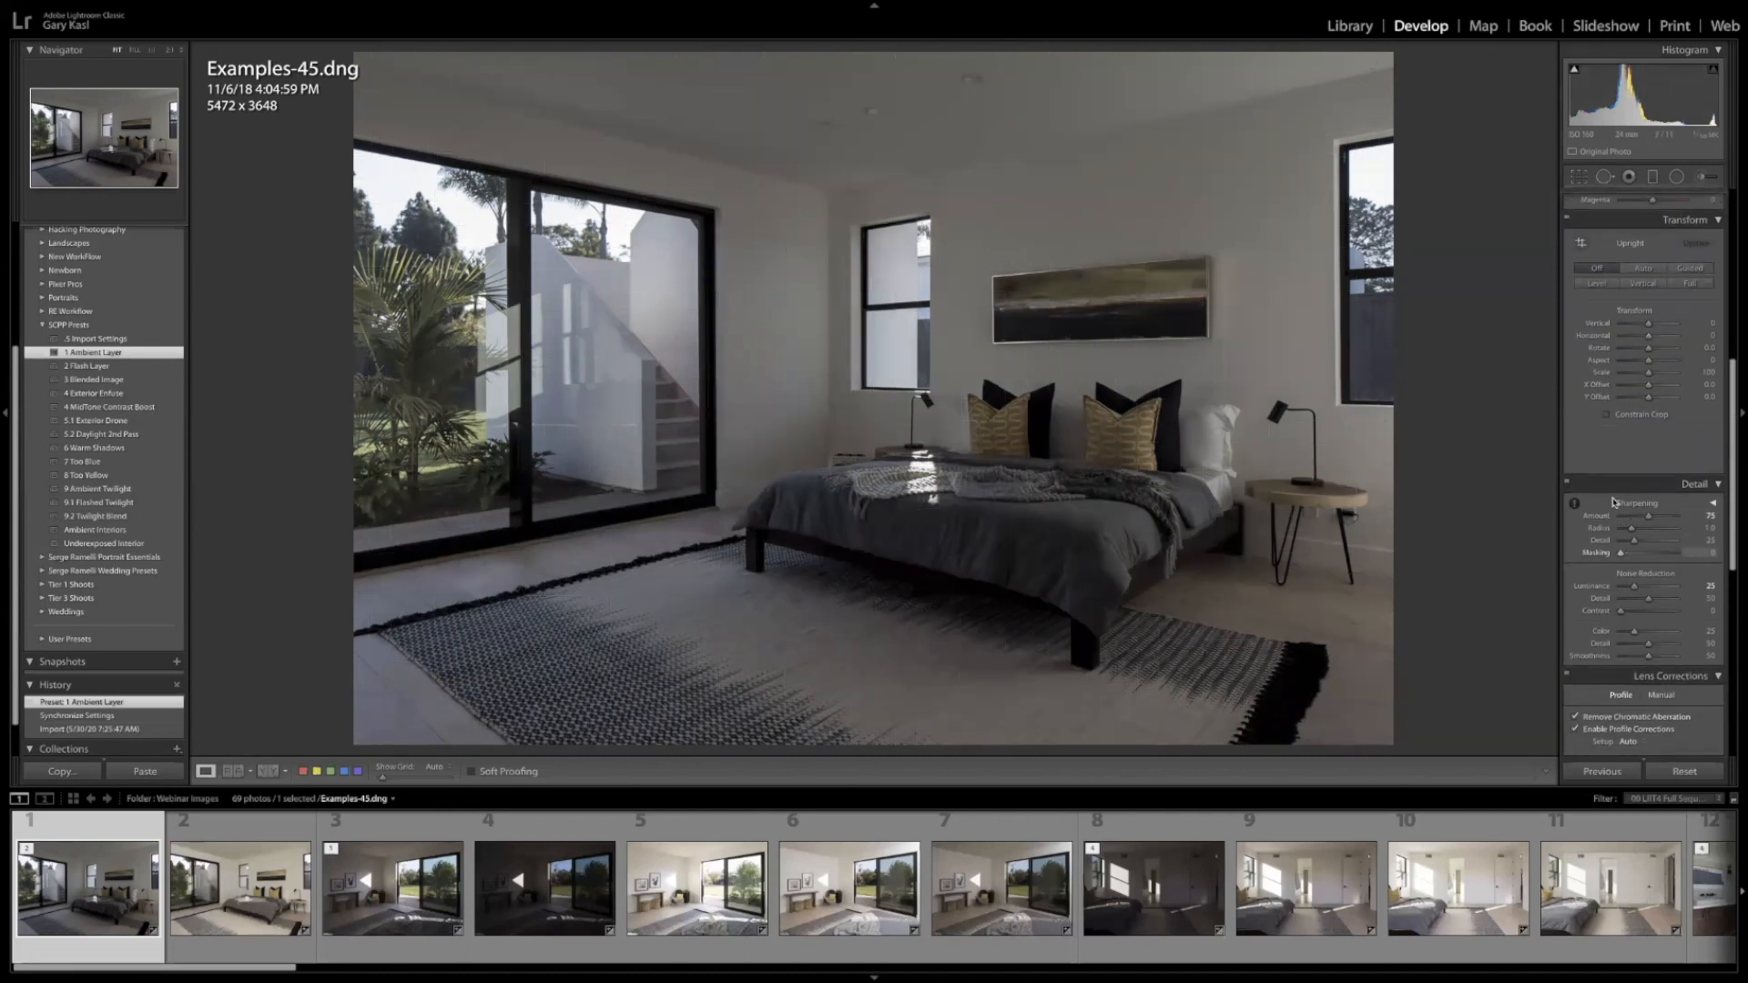
{"action": "scroll", "coordinate": [1611, 517], "scroll_direction": "down", "scroll_amount": 3}
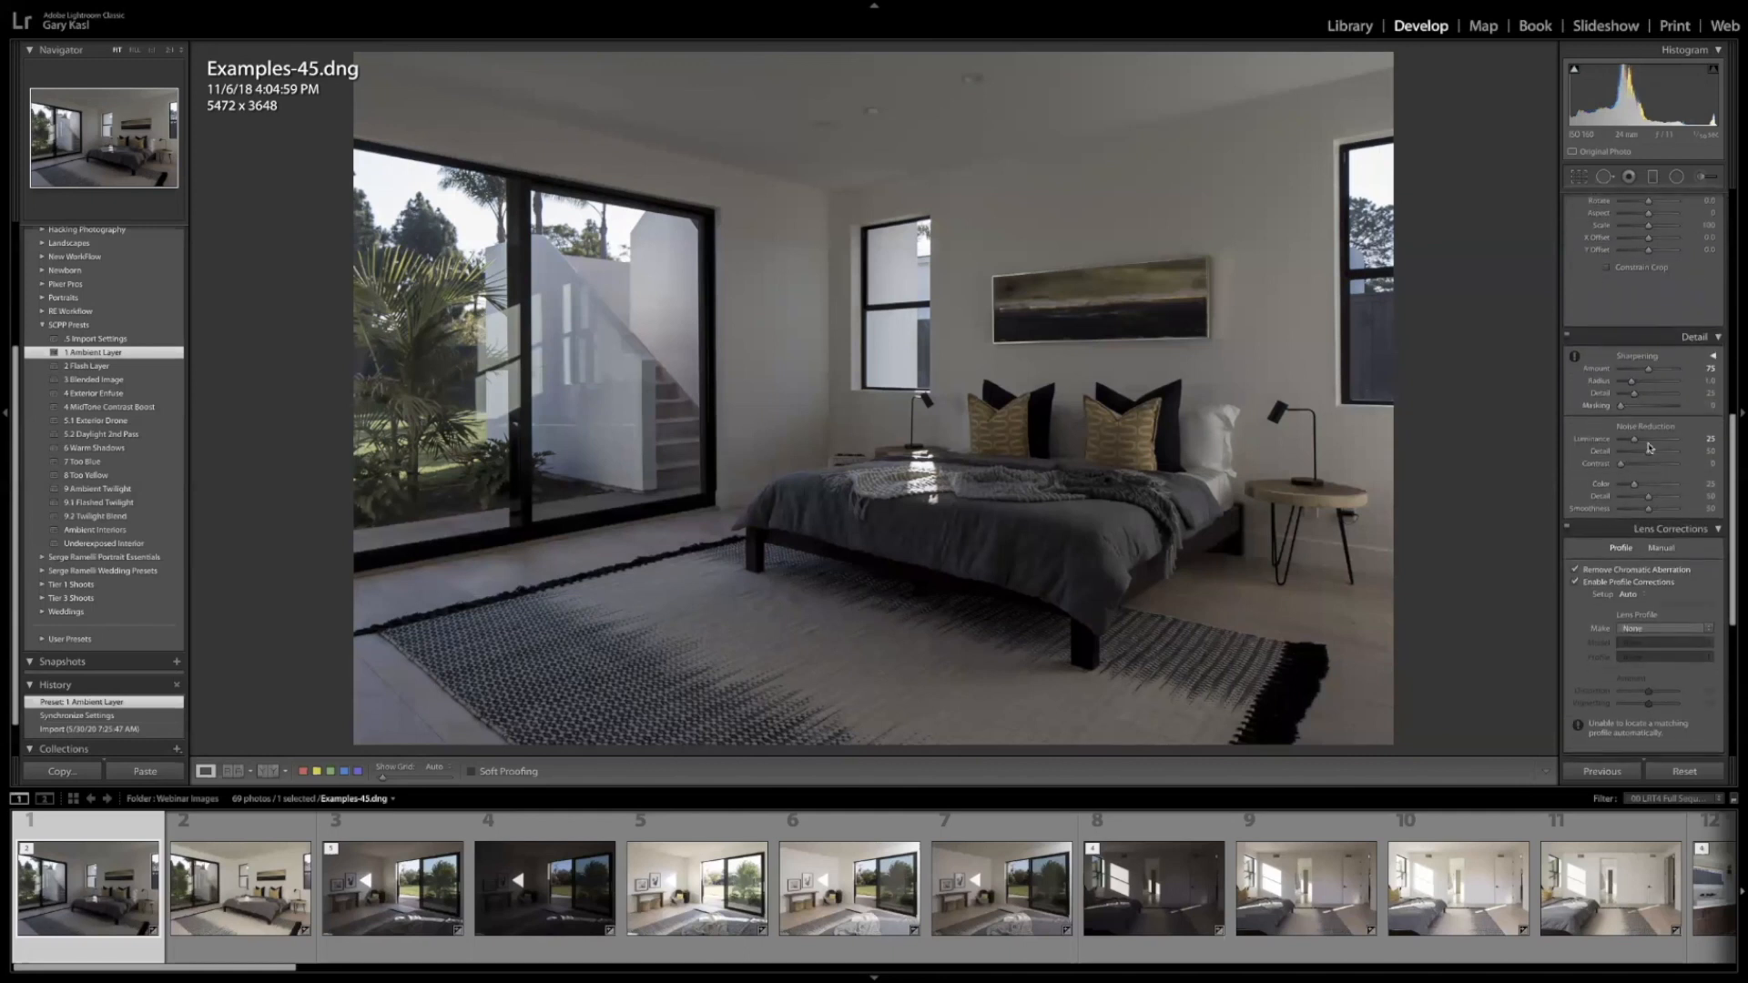
{"action": "scroll", "coordinate": [1593, 437], "scroll_direction": "up", "scroll_amount": 10}
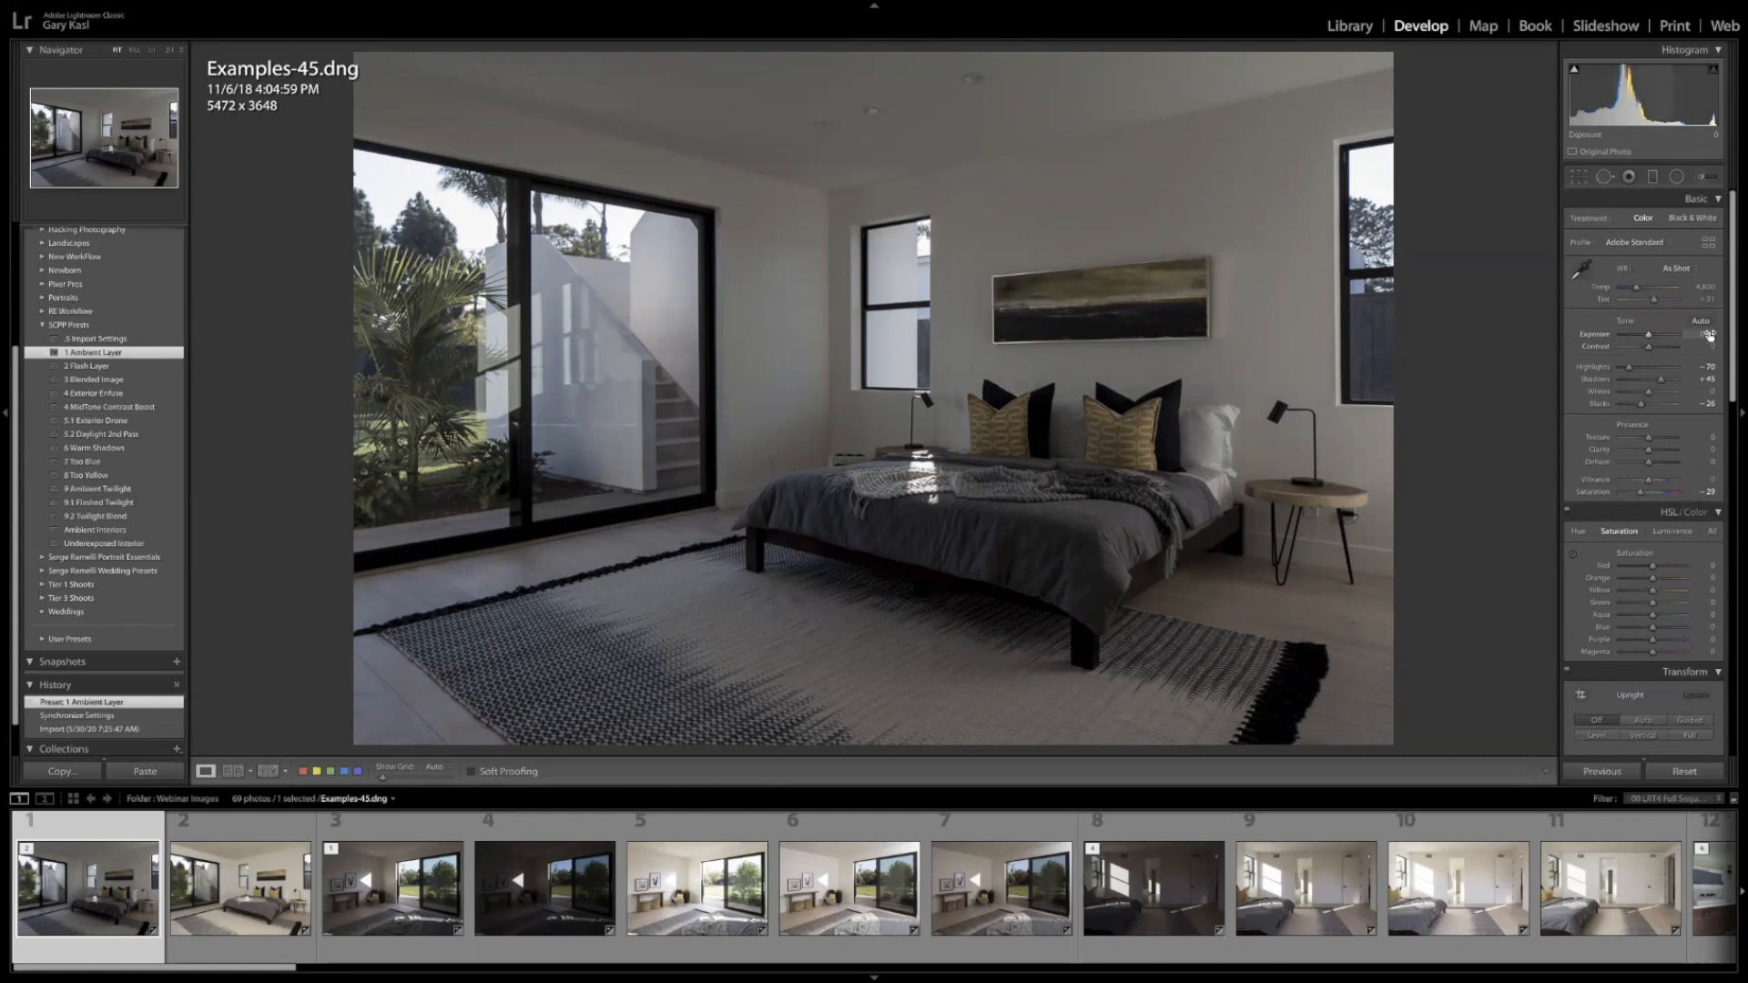
{"action": "left_click_drag", "start_coordinate": [1704, 333], "coordinate": [1732, 334]}
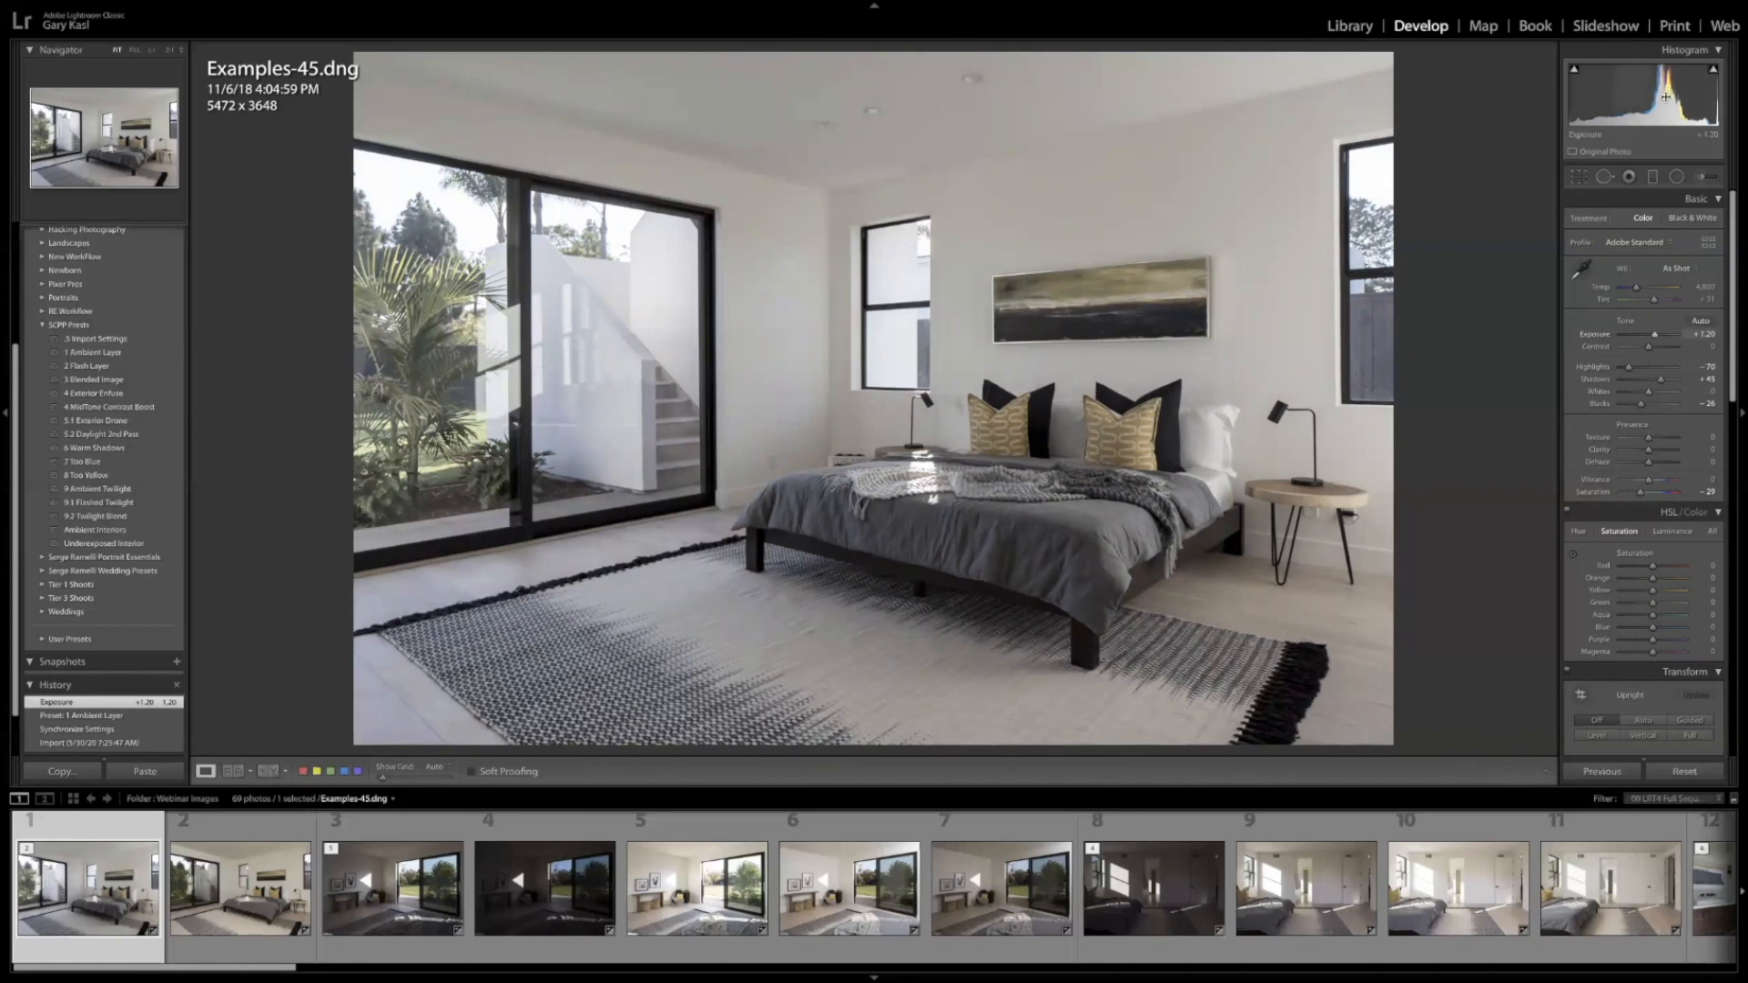
{"action": "left_click_drag", "start_coordinate": [1665, 93], "coordinate": [1665, 96]}
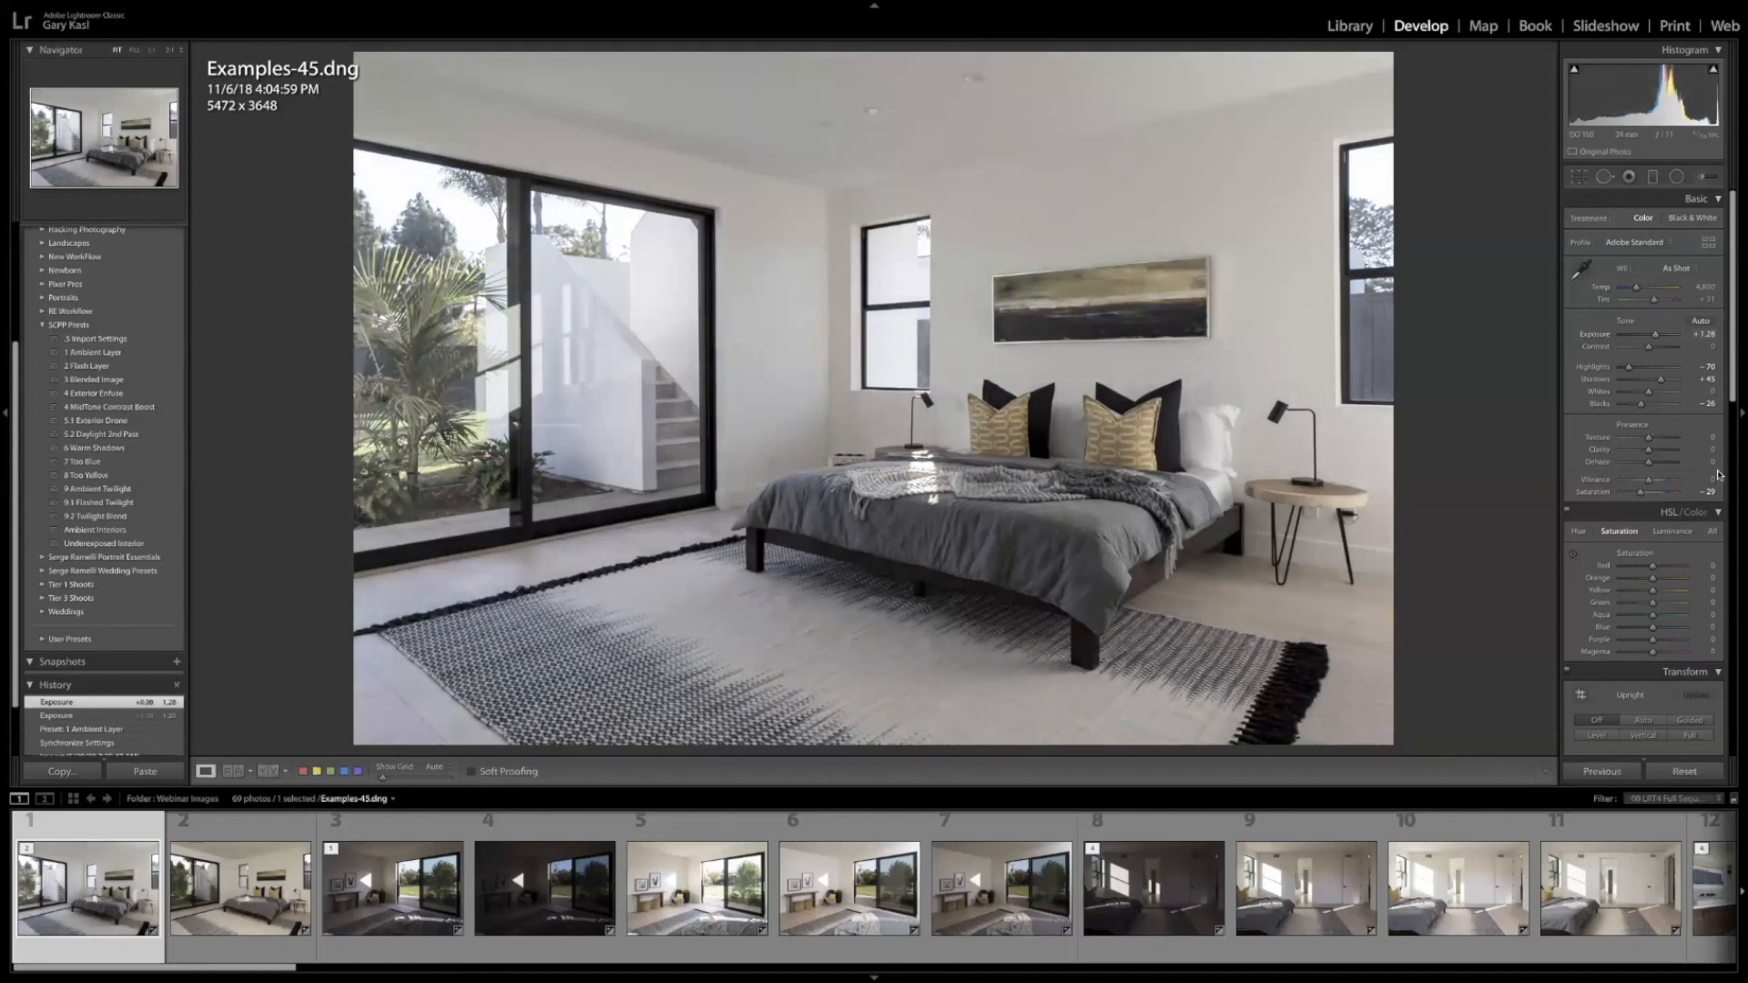
Apply the 2 Flash Layer preset to Examples-46.dng and raise its exposure to +0.32
{"action": "left_click", "coordinate": [234, 896]}
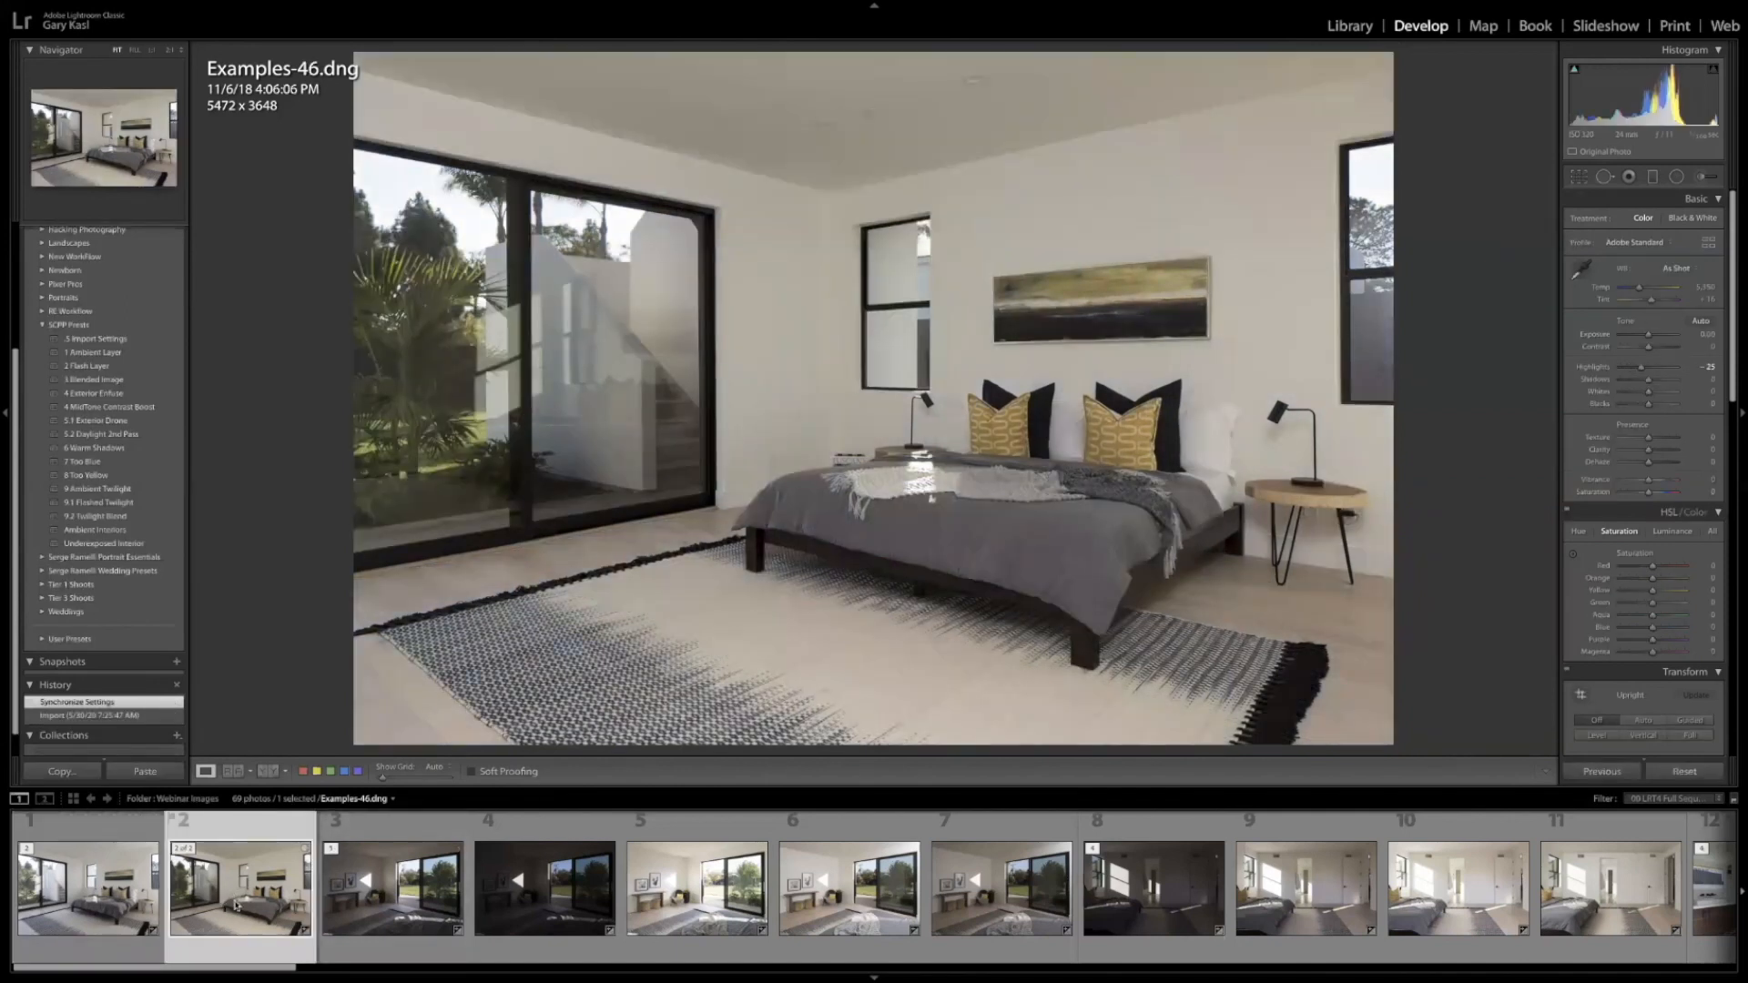
{"action": "left_click", "coordinate": [77, 366]}
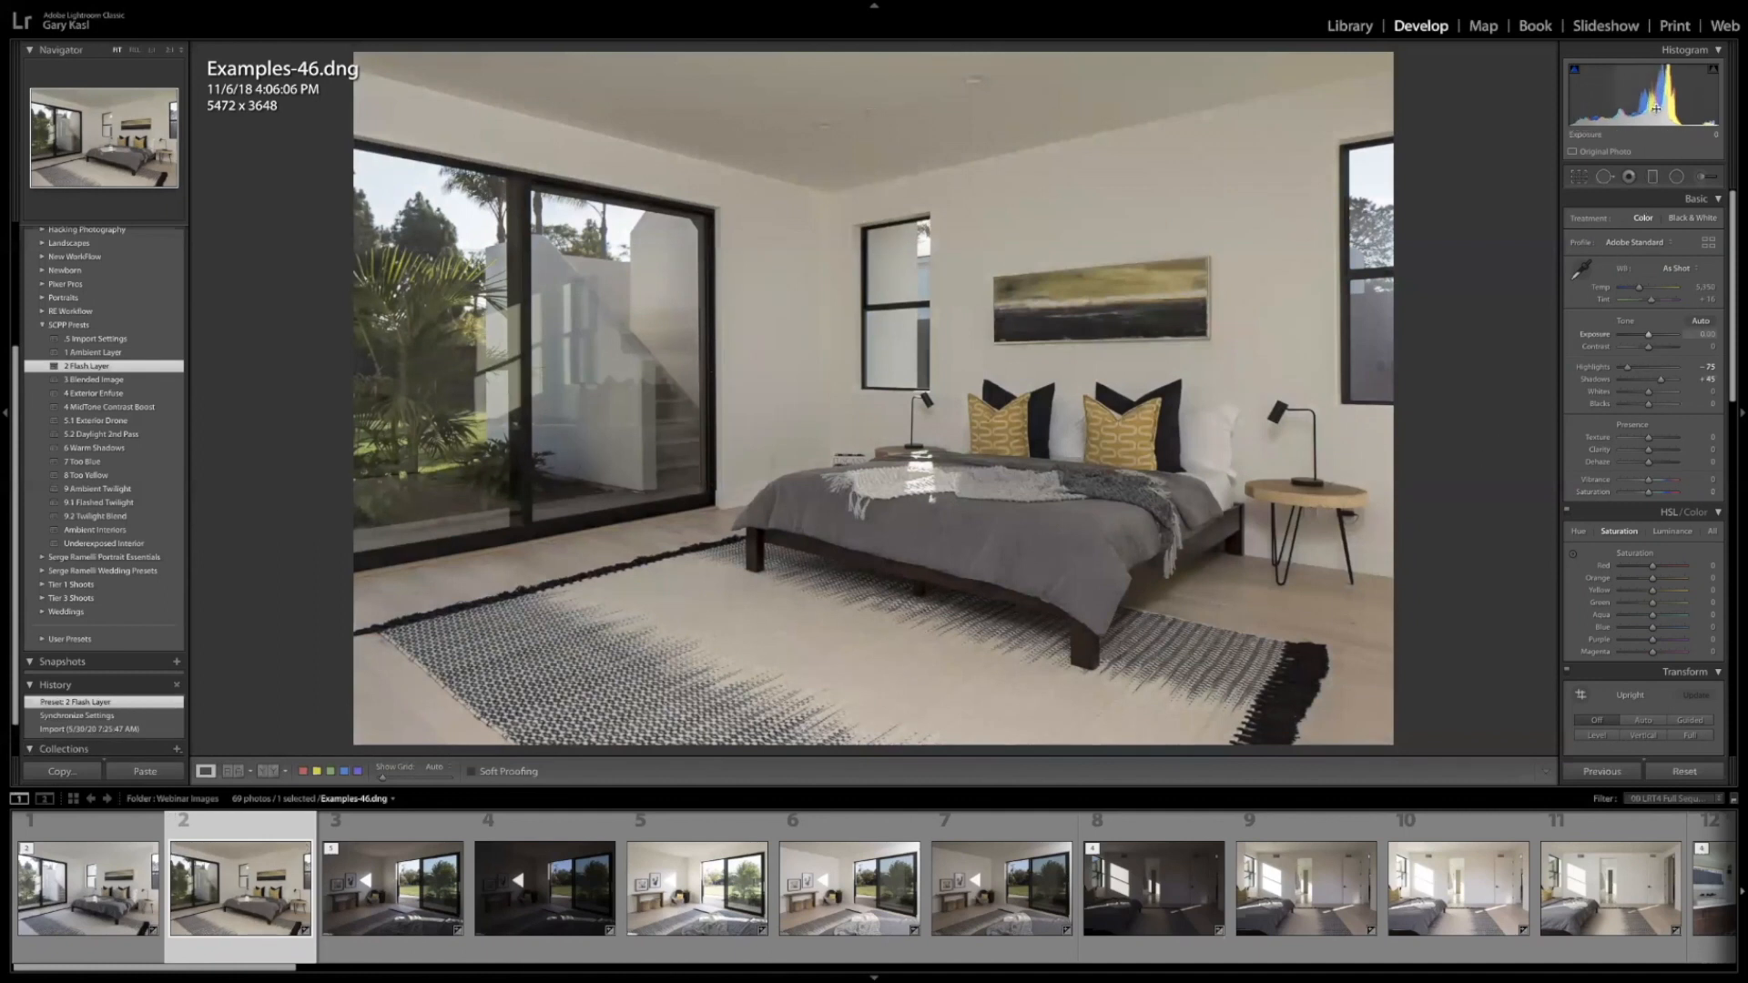
{"action": "left_click_drag", "start_coordinate": [1655, 107], "coordinate": [1656, 107]}
{"action": "left_click_drag", "start_coordinate": [1648, 334], "coordinate": [1650, 334]}
{"action": "left_click_drag", "start_coordinate": [1657, 109], "coordinate": [1656, 109]}
Neutralise the white balance of Examples-46.dng by sampling the white pillow, and compare the photo with Examples-45.dng
{"action": "left_click", "coordinate": [1581, 268]}
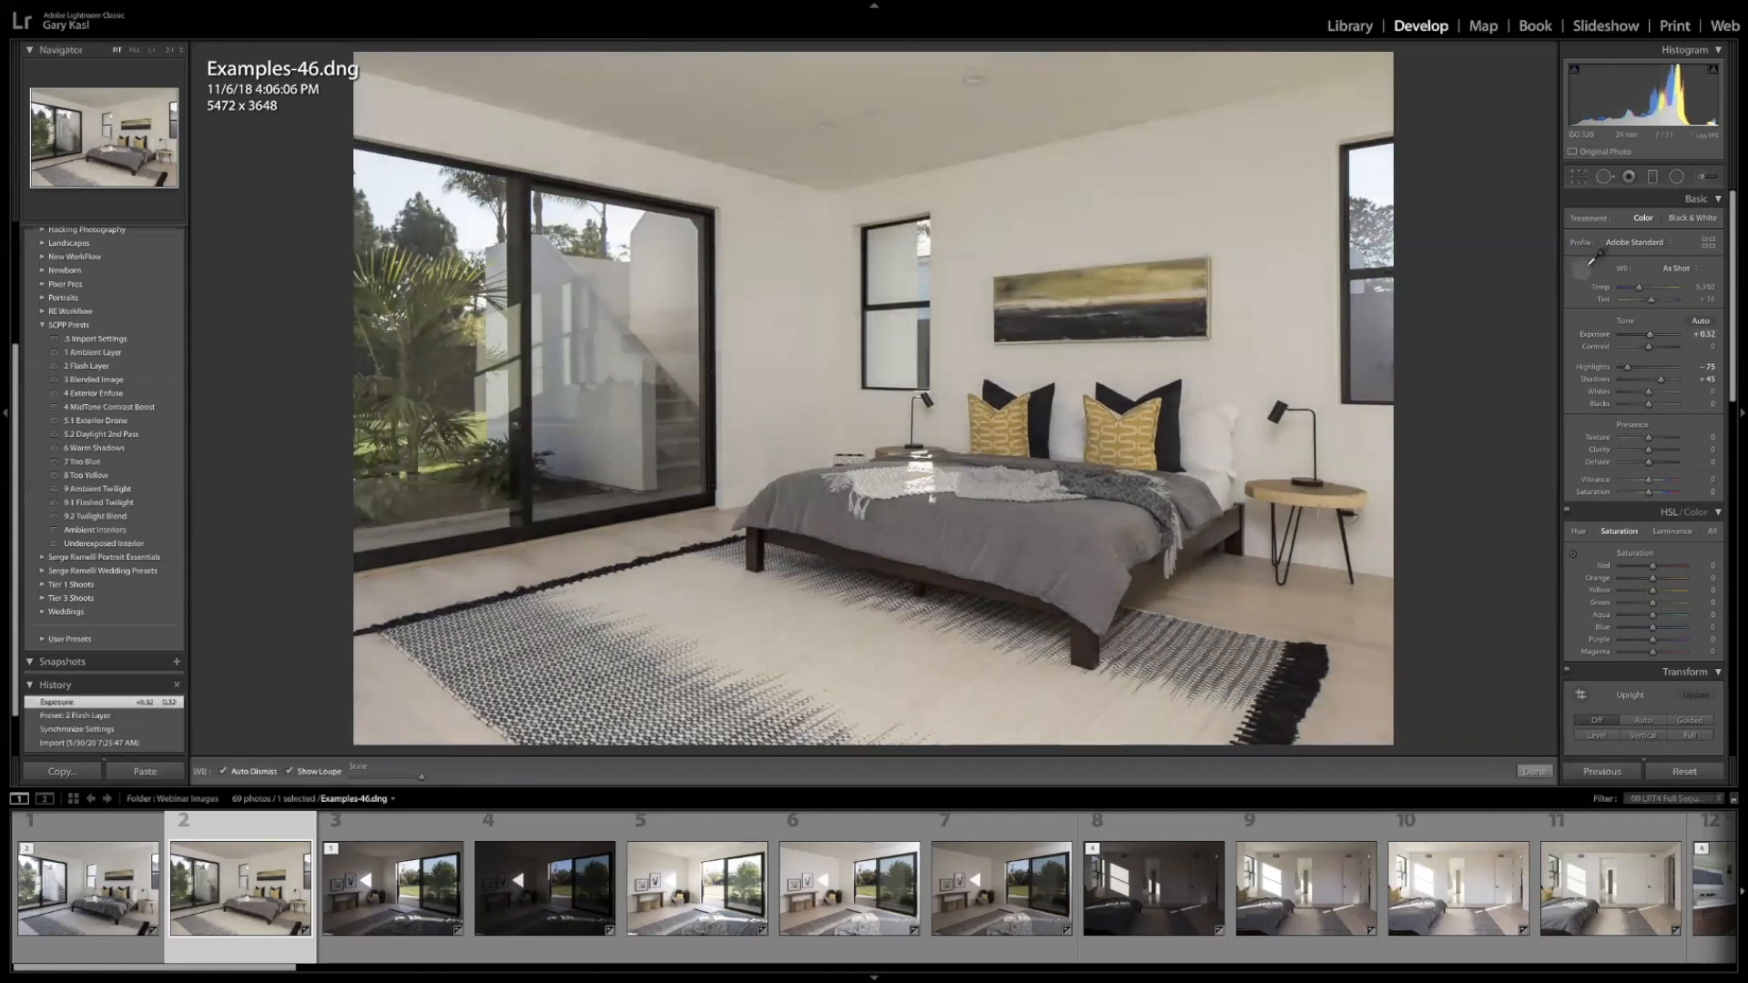
{"action": "left_click", "coordinate": [1224, 420]}
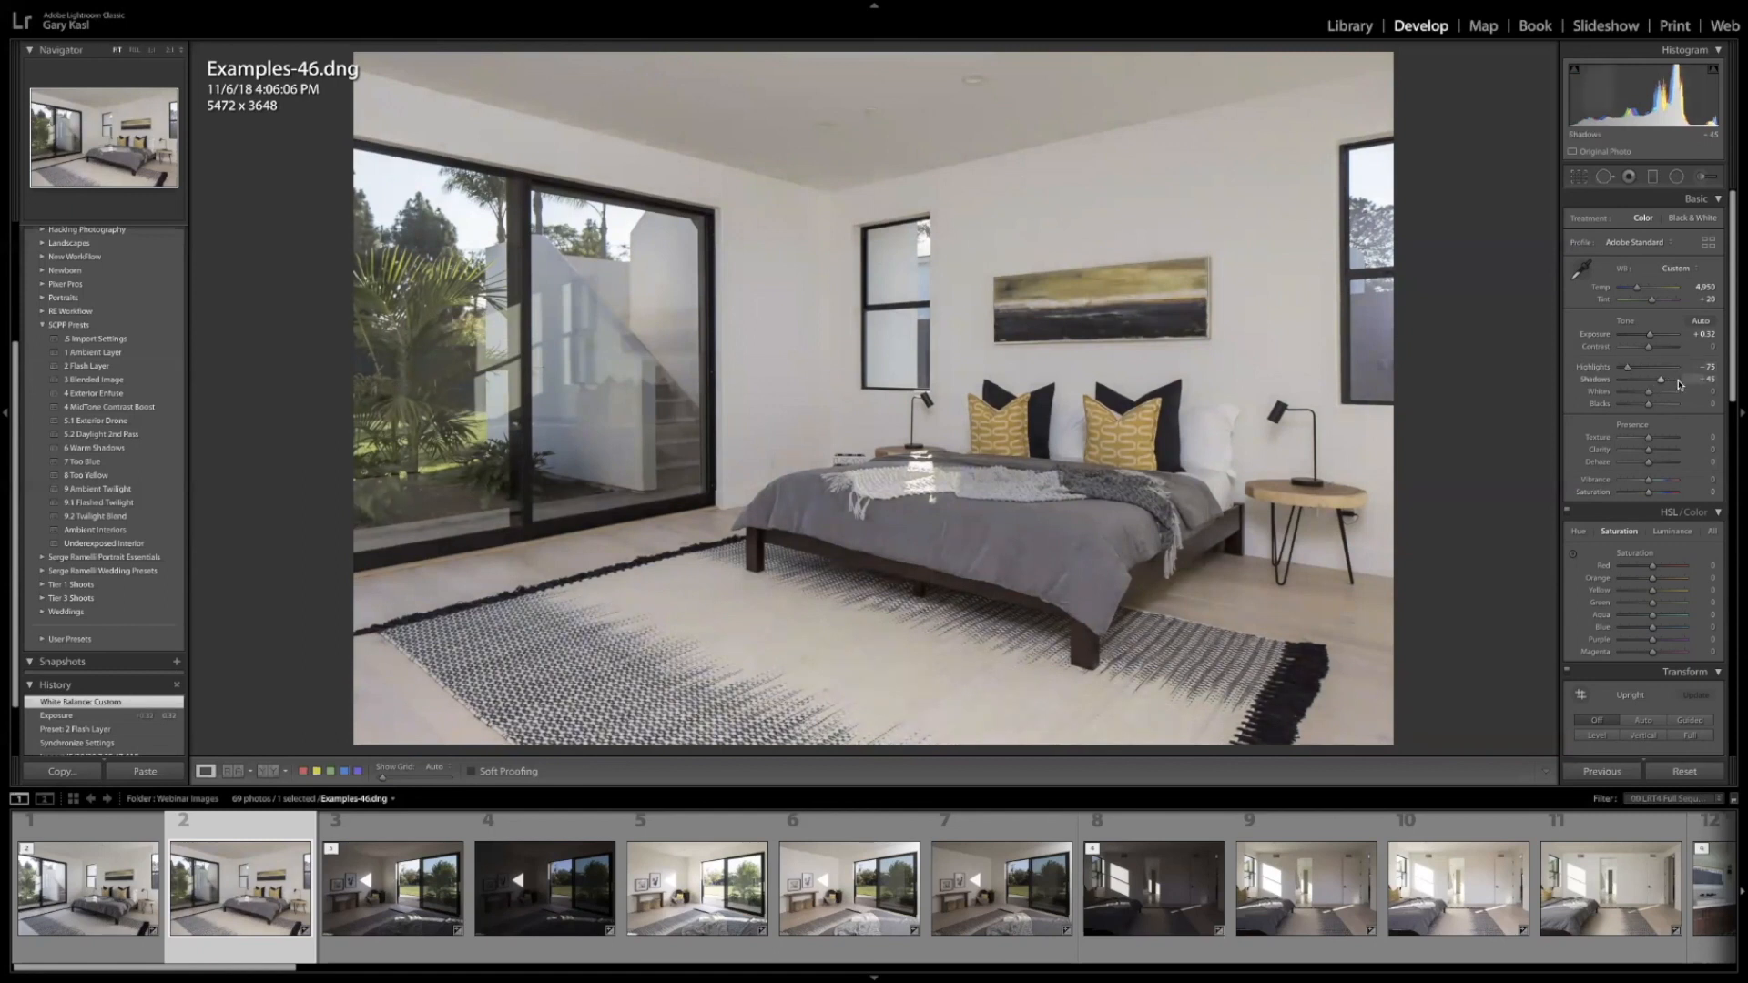
{"action": "scroll", "coordinate": [1674, 392], "scroll_direction": "down", "scroll_amount": 2}
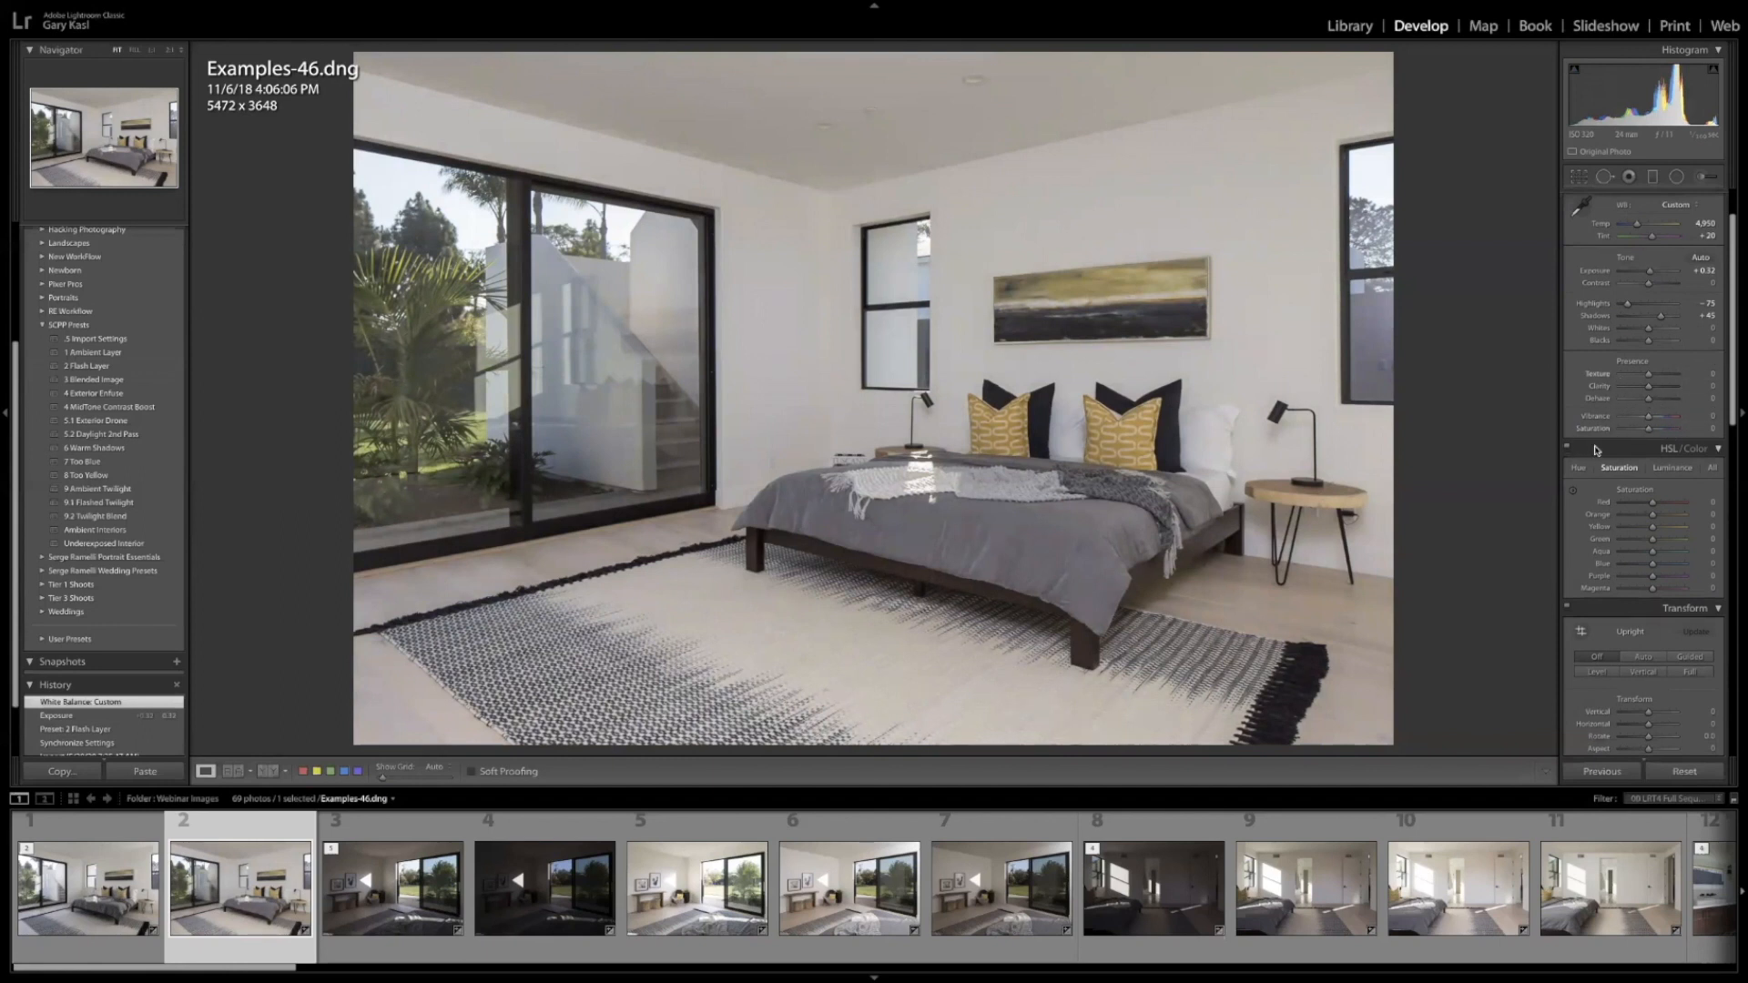
{"action": "scroll", "coordinate": [1593, 455], "scroll_direction": "down", "scroll_amount": 10}
{"action": "scroll", "coordinate": [1587, 480], "scroll_direction": "down", "scroll_amount": 3}
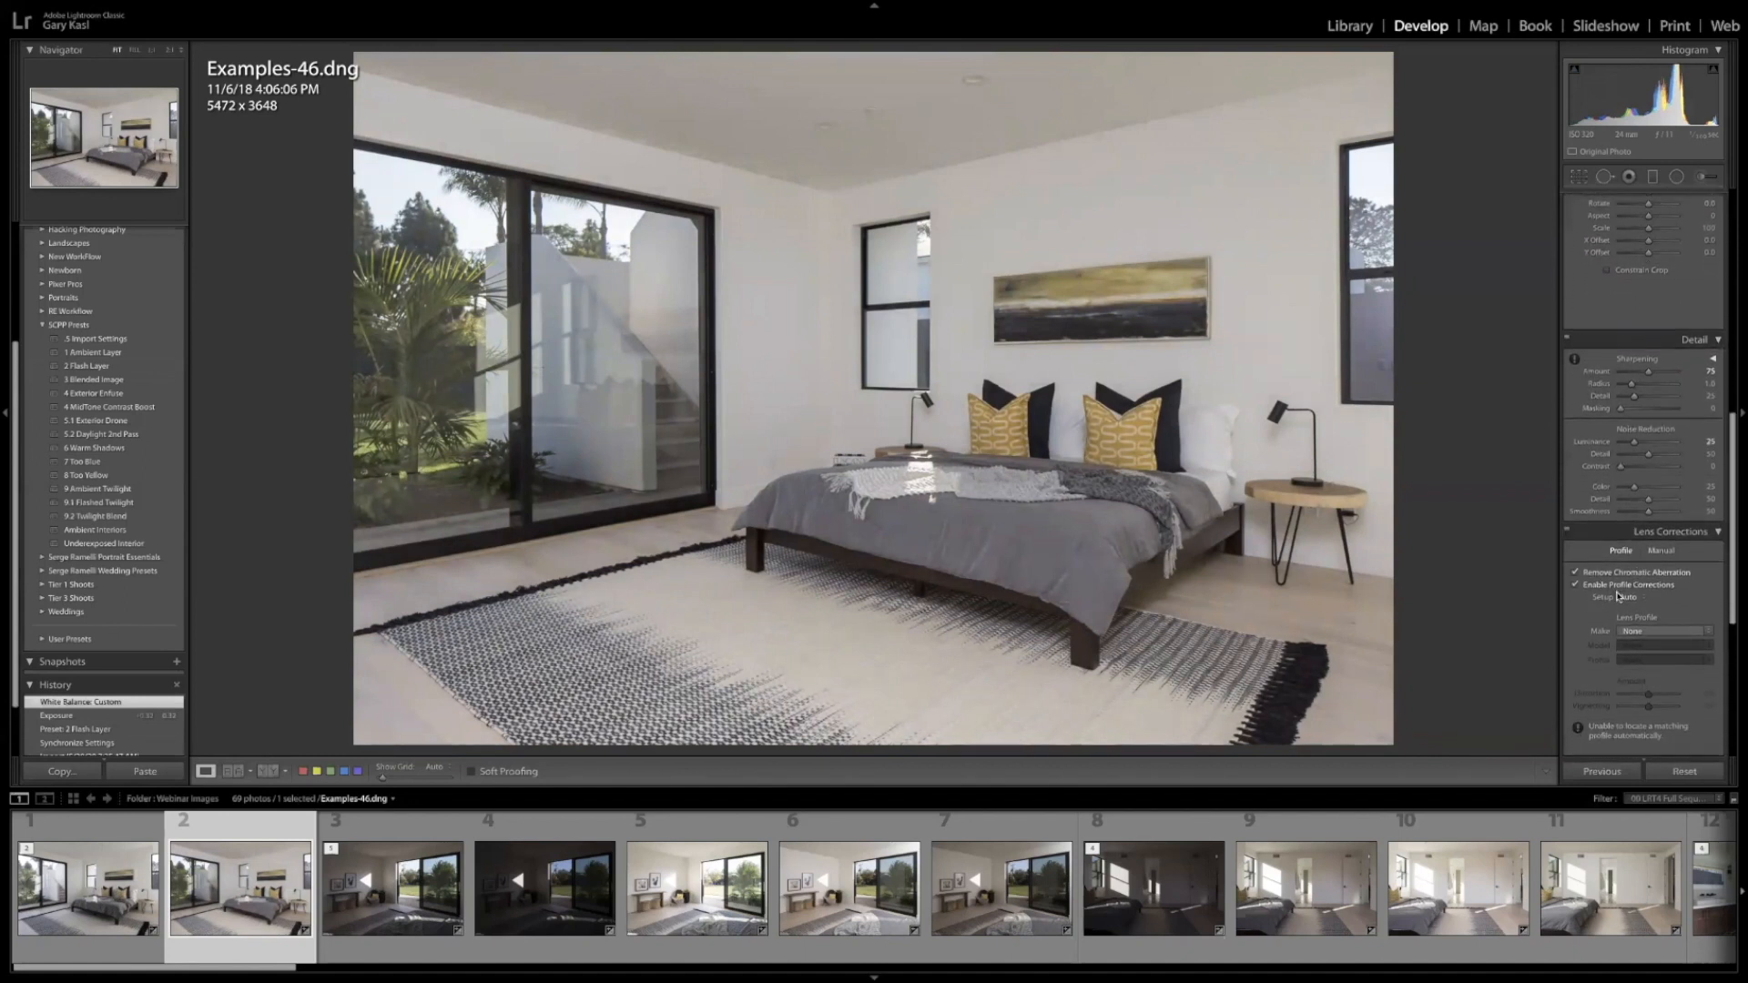
{"action": "scroll", "coordinate": [1617, 596], "scroll_direction": "down", "scroll_amount": 8}
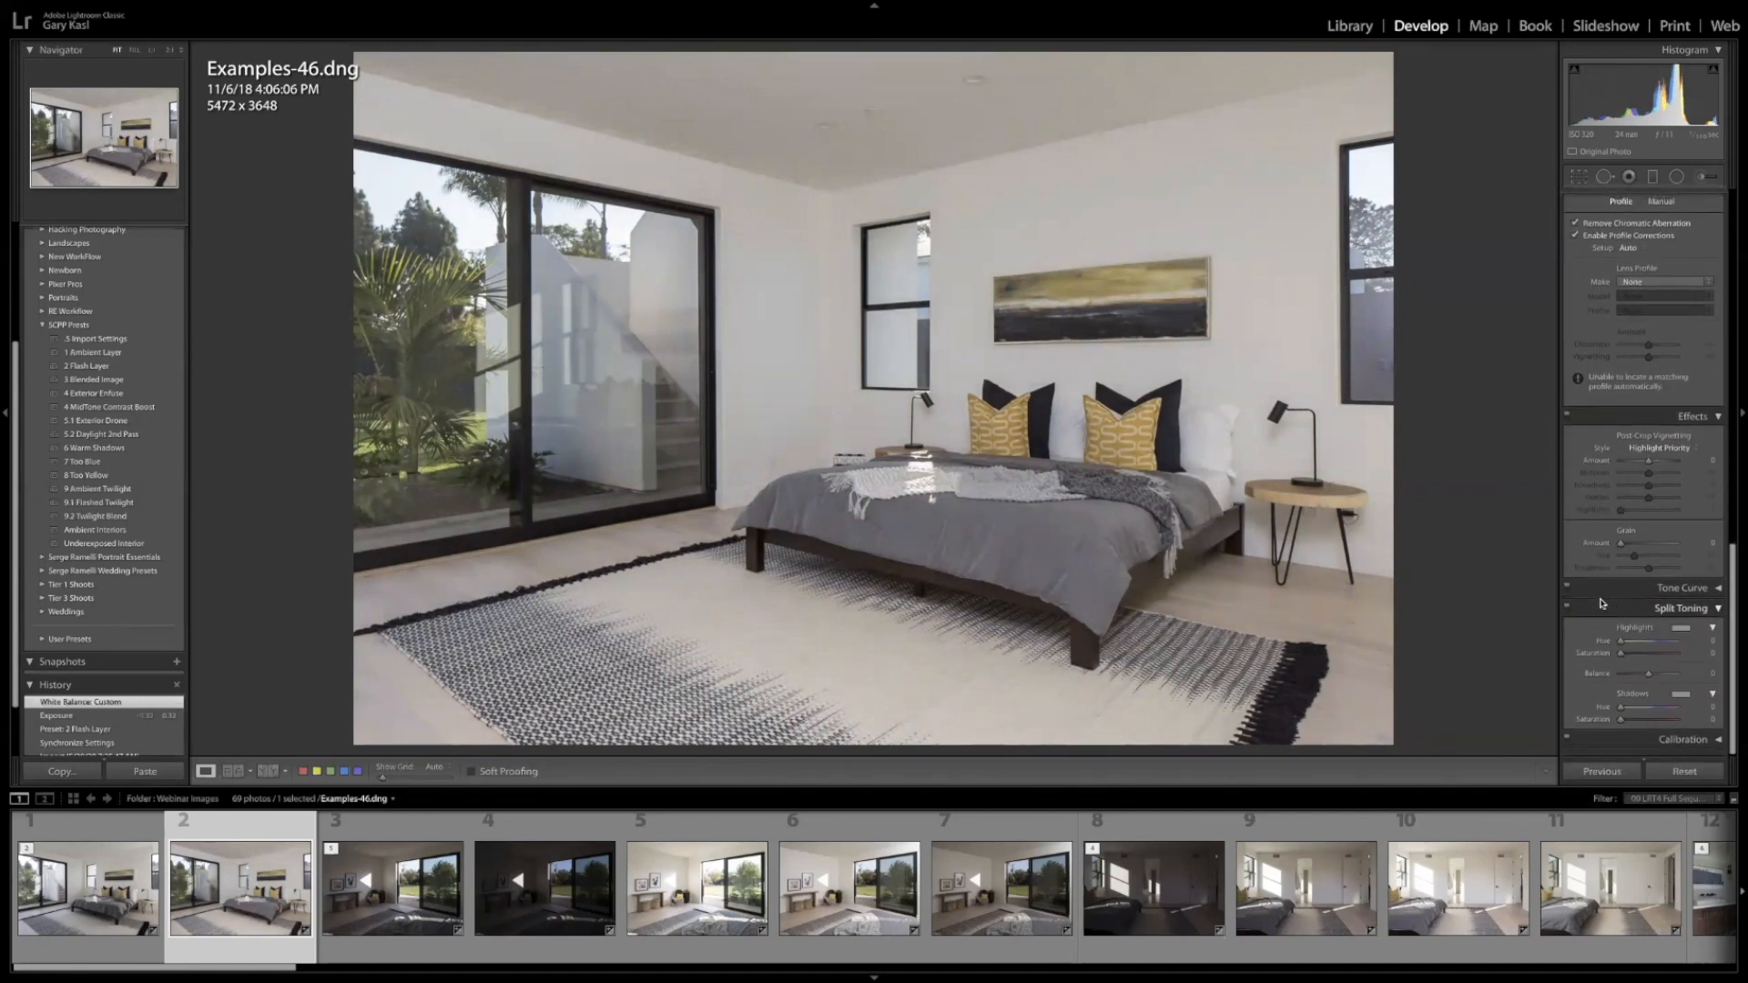
{"action": "scroll", "coordinate": [1601, 603], "scroll_direction": "up", "scroll_amount": 20}
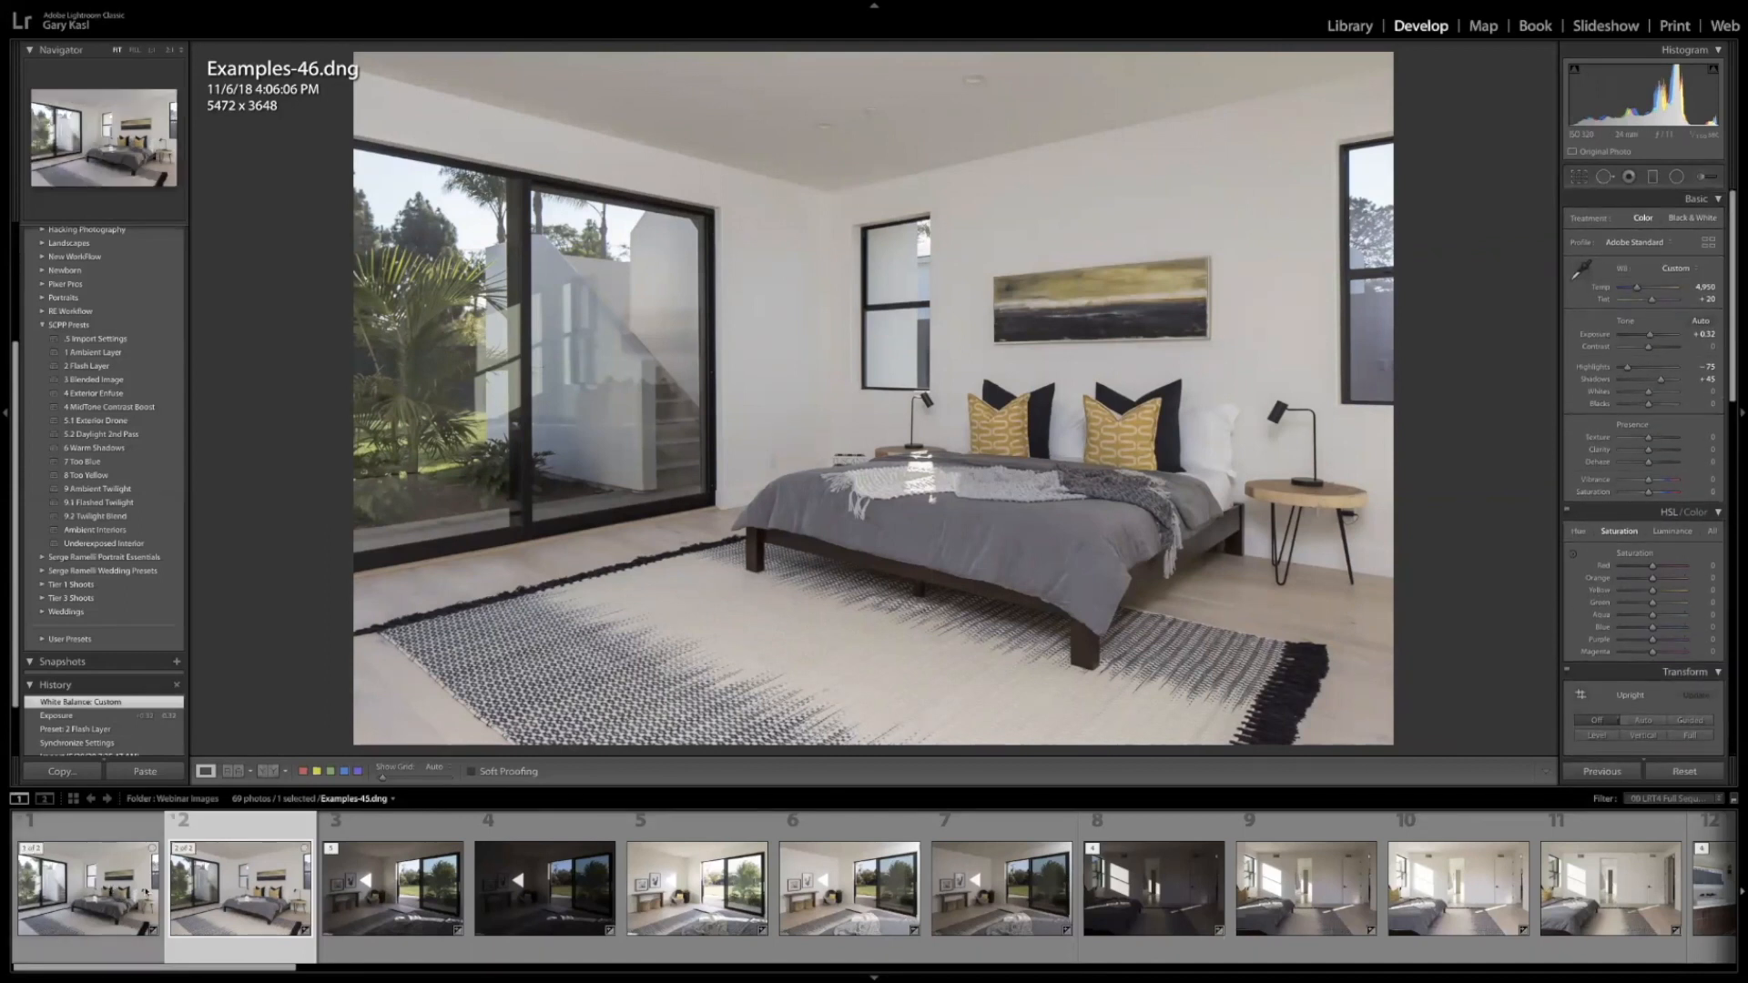
{"action": "left_click", "coordinate": [110, 891]}
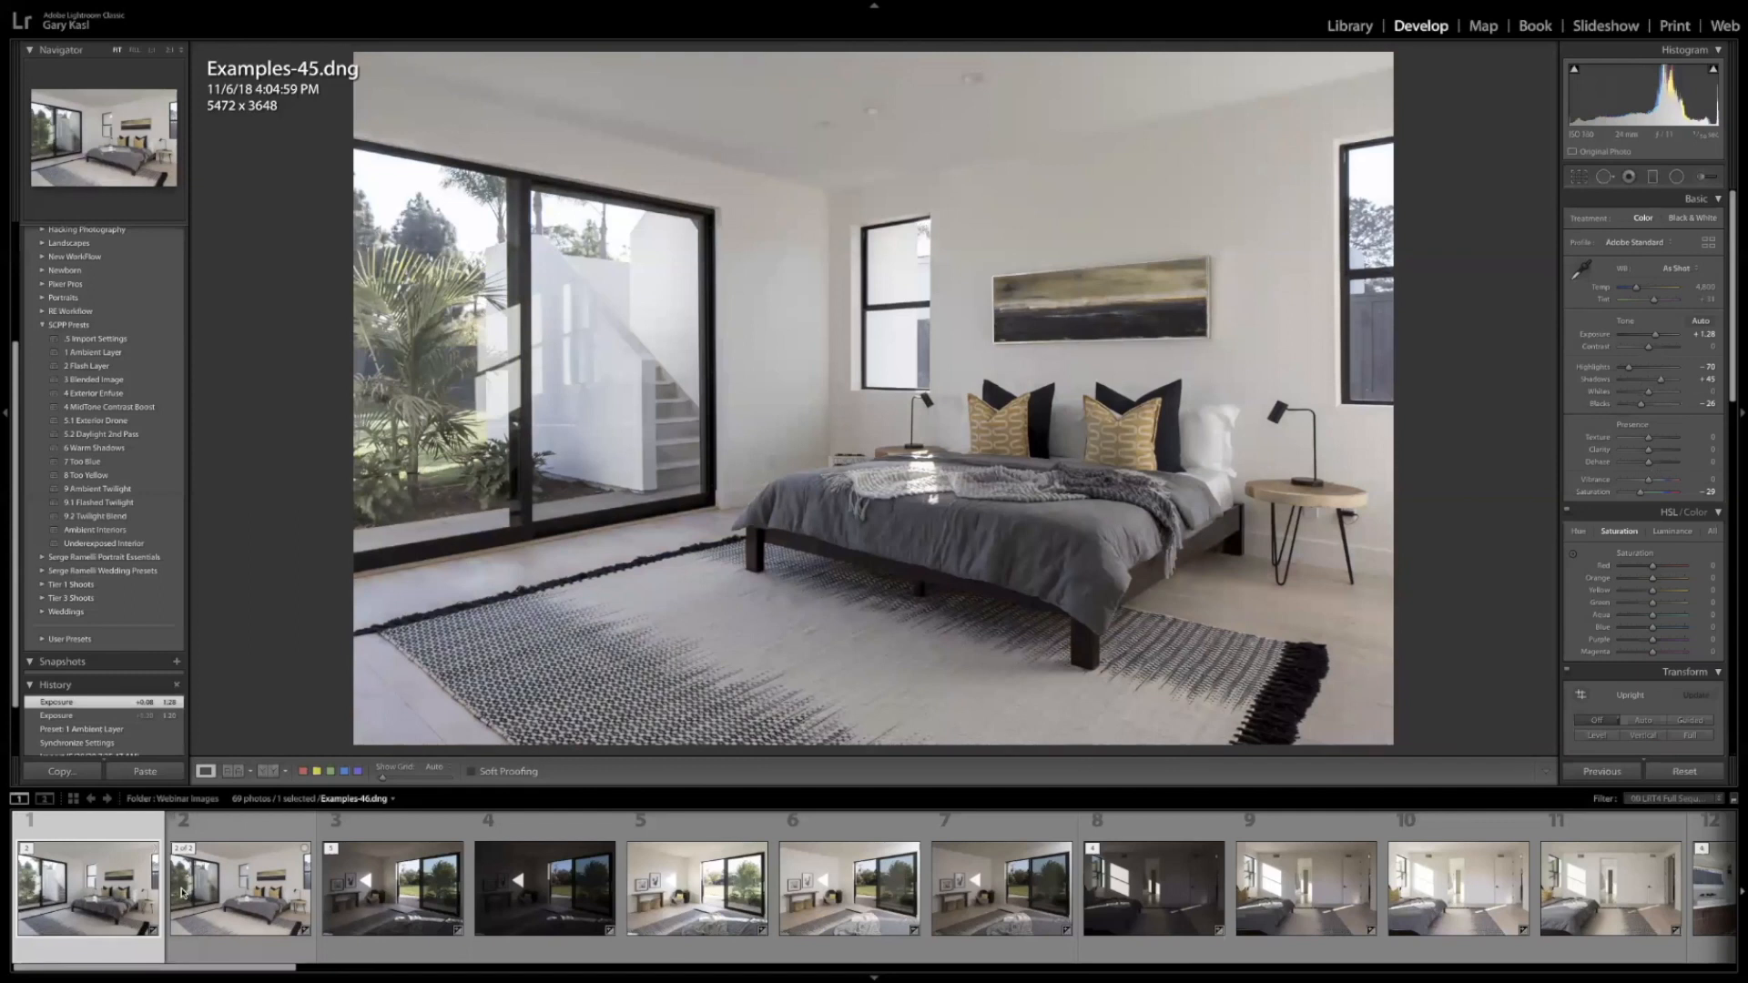
{"action": "left_click", "coordinate": [181, 892]}
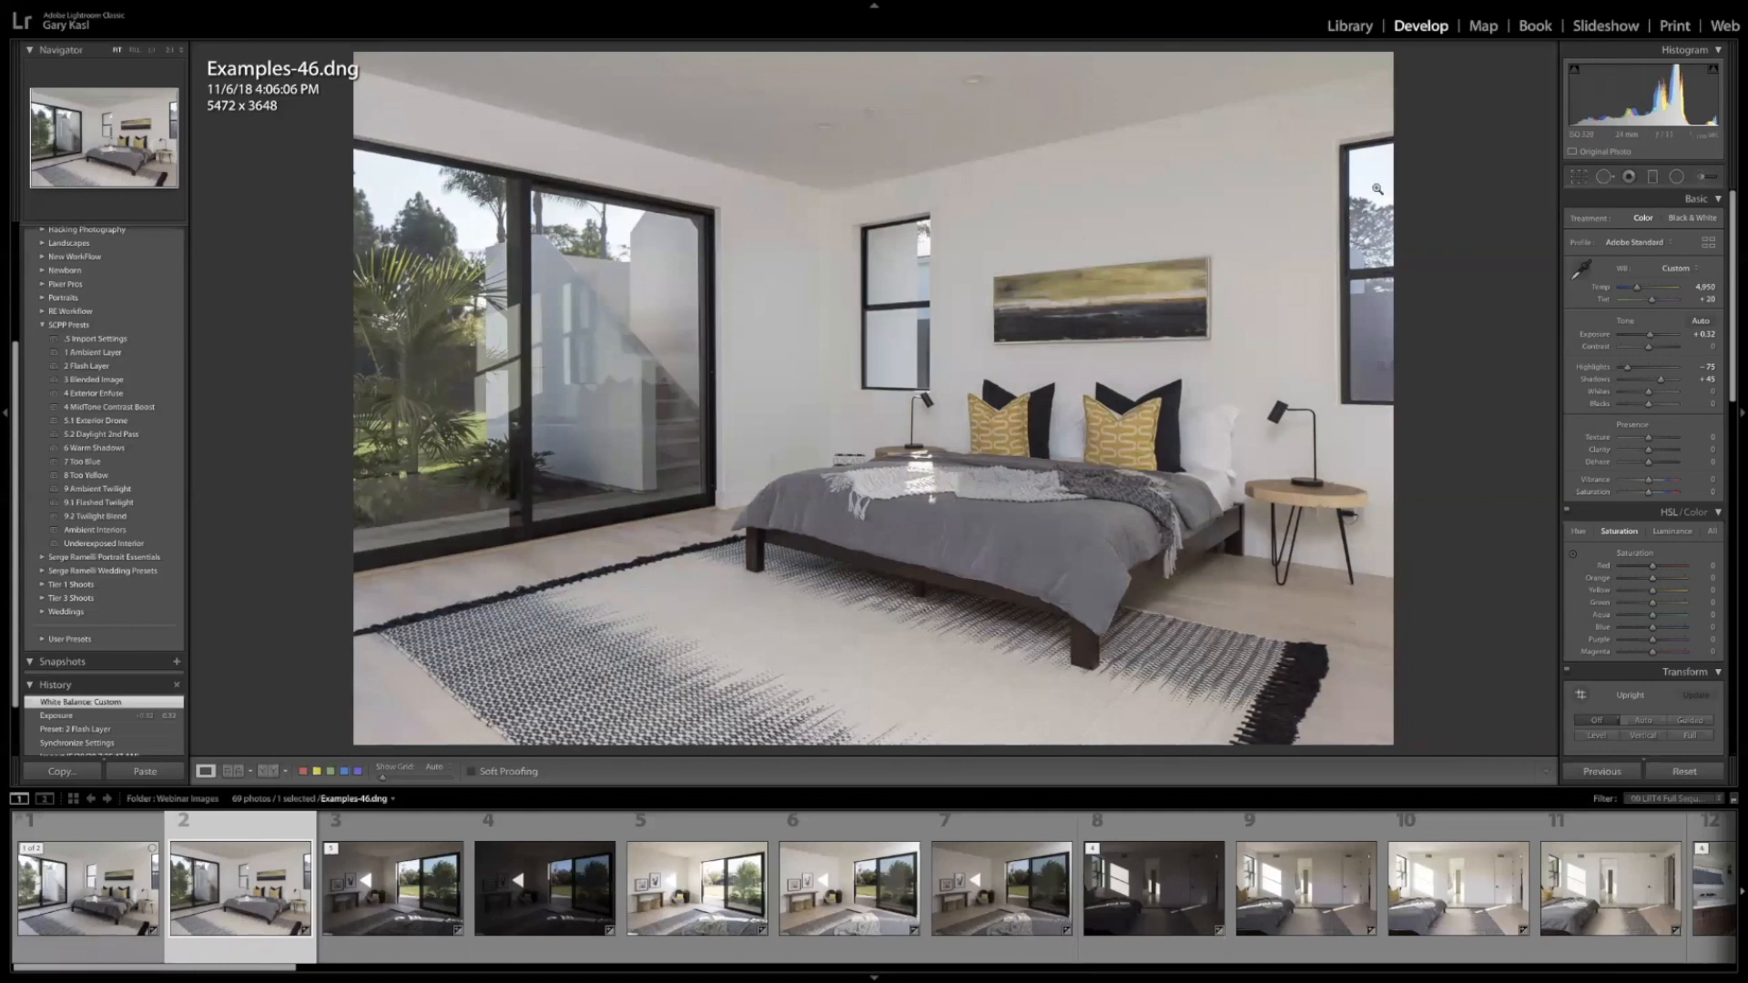
Try a Blue luminance shift on Examples-46.dng and reset it to 0
{"action": "left_click", "coordinate": [1672, 531]}
{"action": "left_click_drag", "start_coordinate": [1704, 628], "coordinate": [1648, 627]}
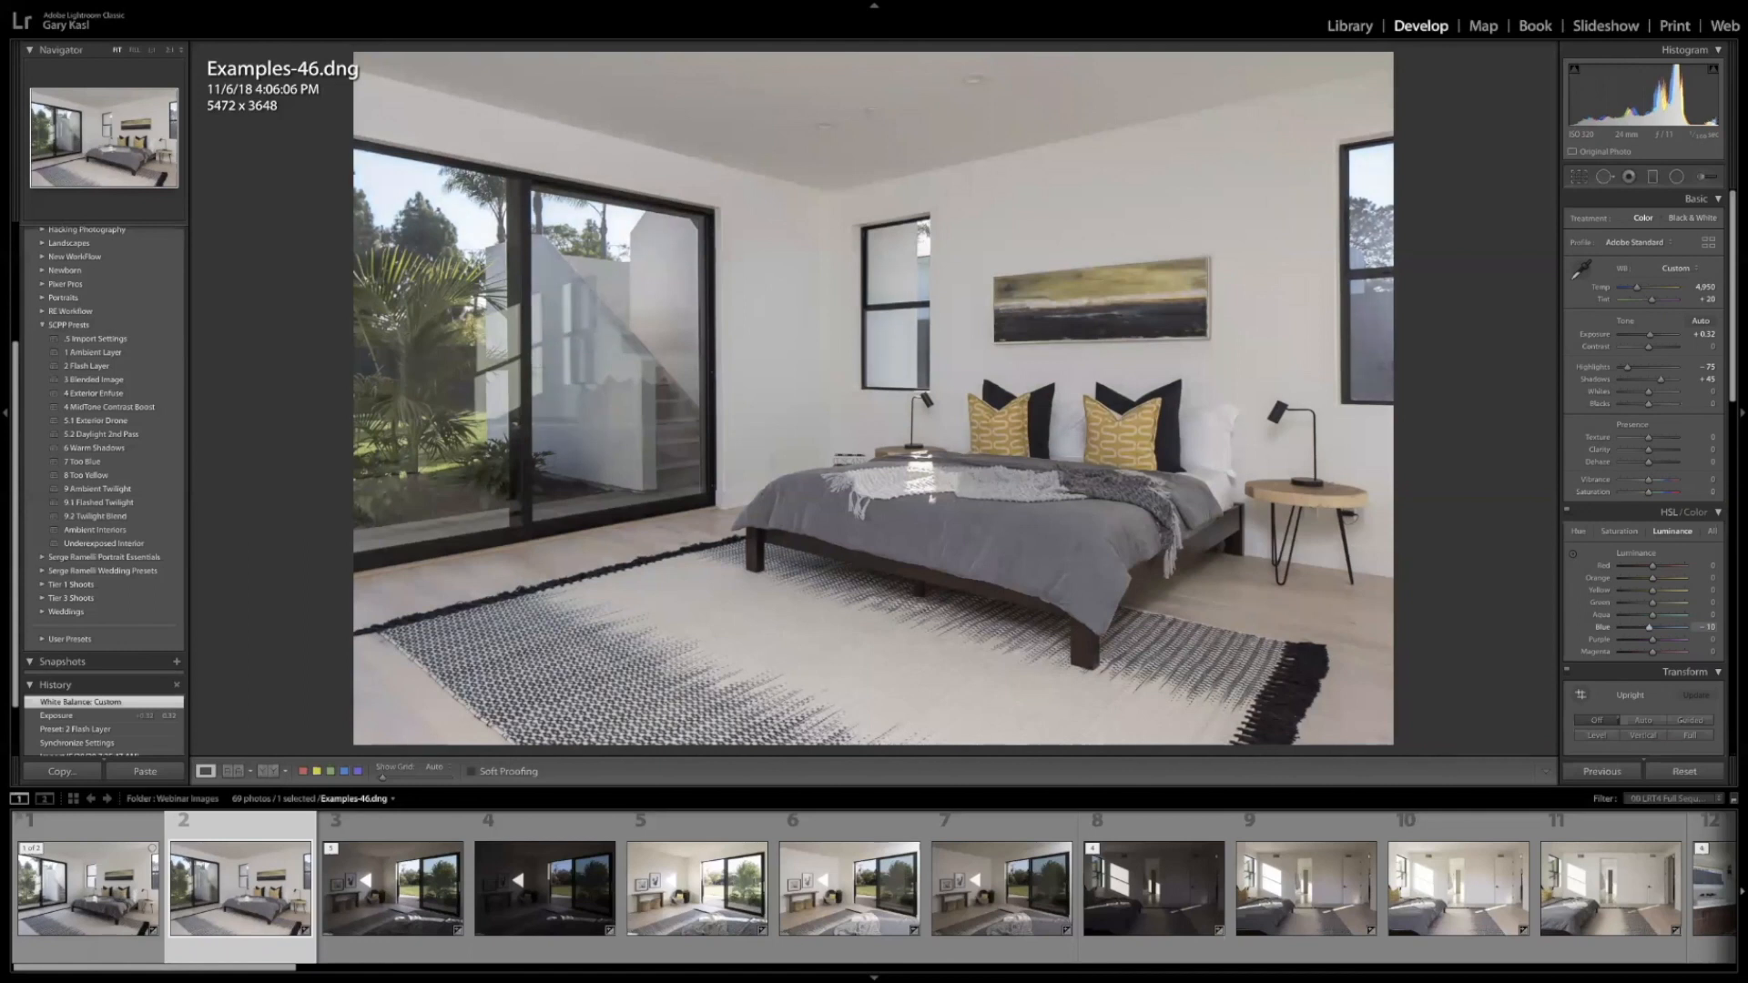
{"action": "left_click", "coordinate": [1705, 627]}
{"action": "type", "text": "0"}
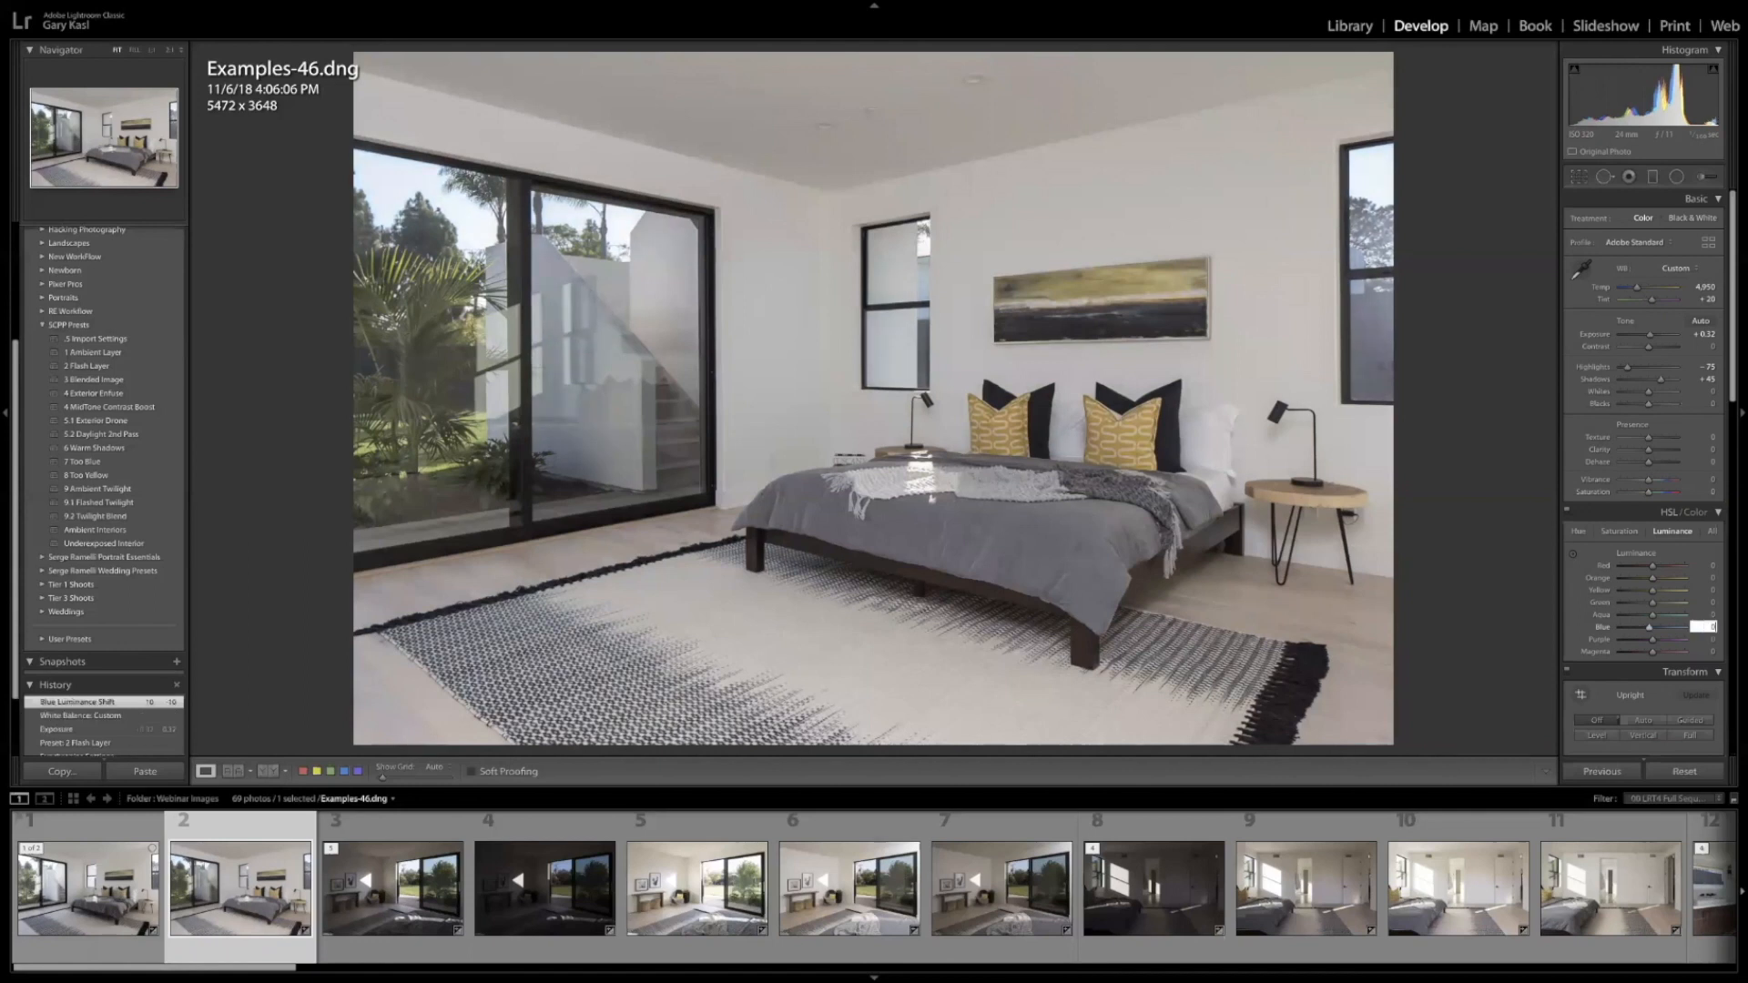
{"action": "key", "text": "Return"}
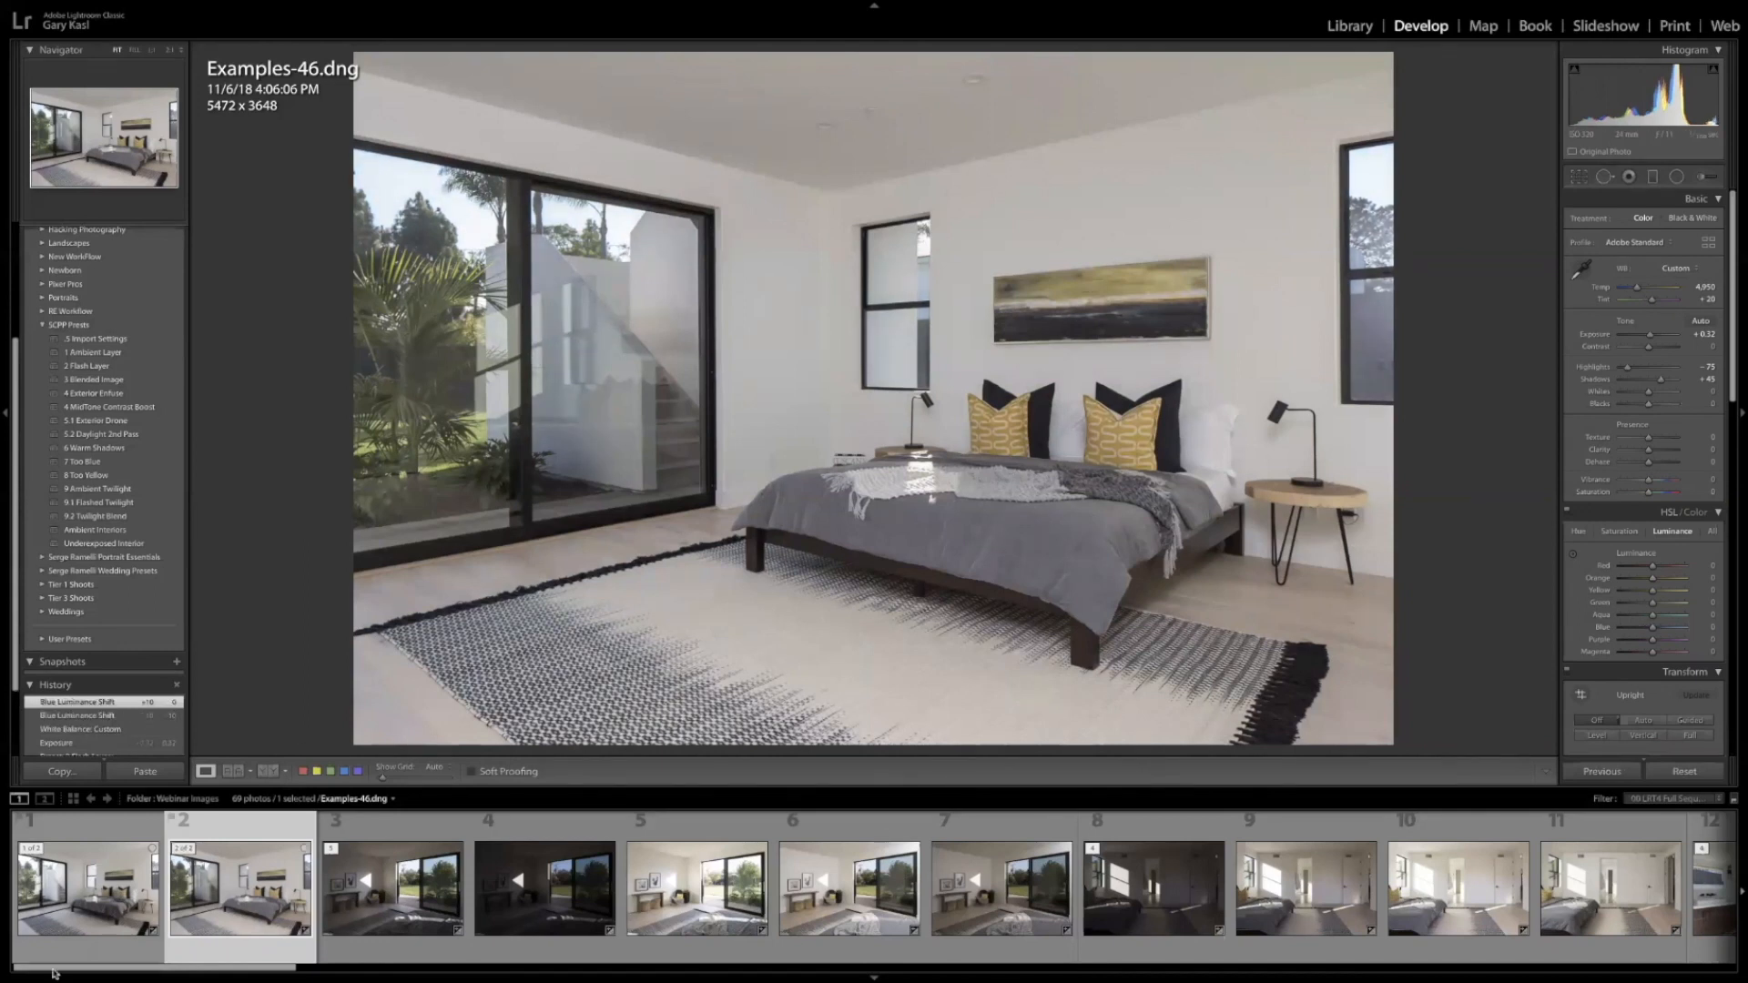
Select both Examples-45.dng and Examples-46.dng and open them as layers in one Photoshop document
{"action": "left_click", "coordinate": [66, 906], "text": "ctrl"}
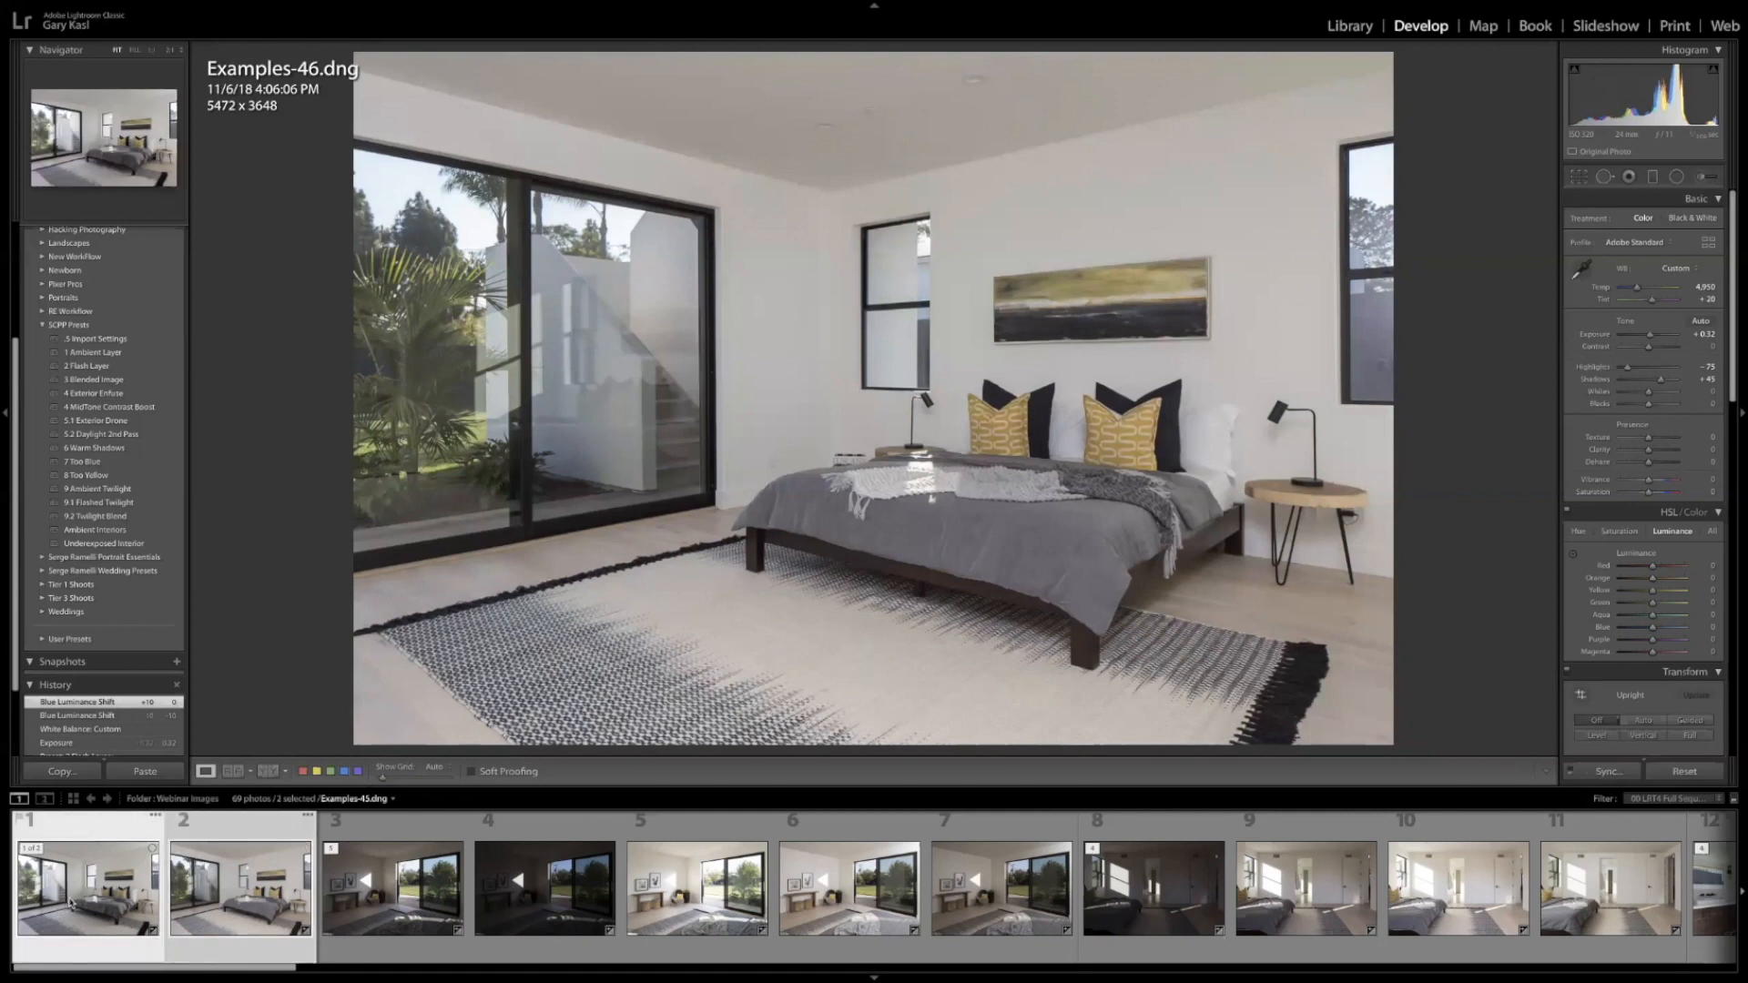
{"action": "key", "text": "Right"}
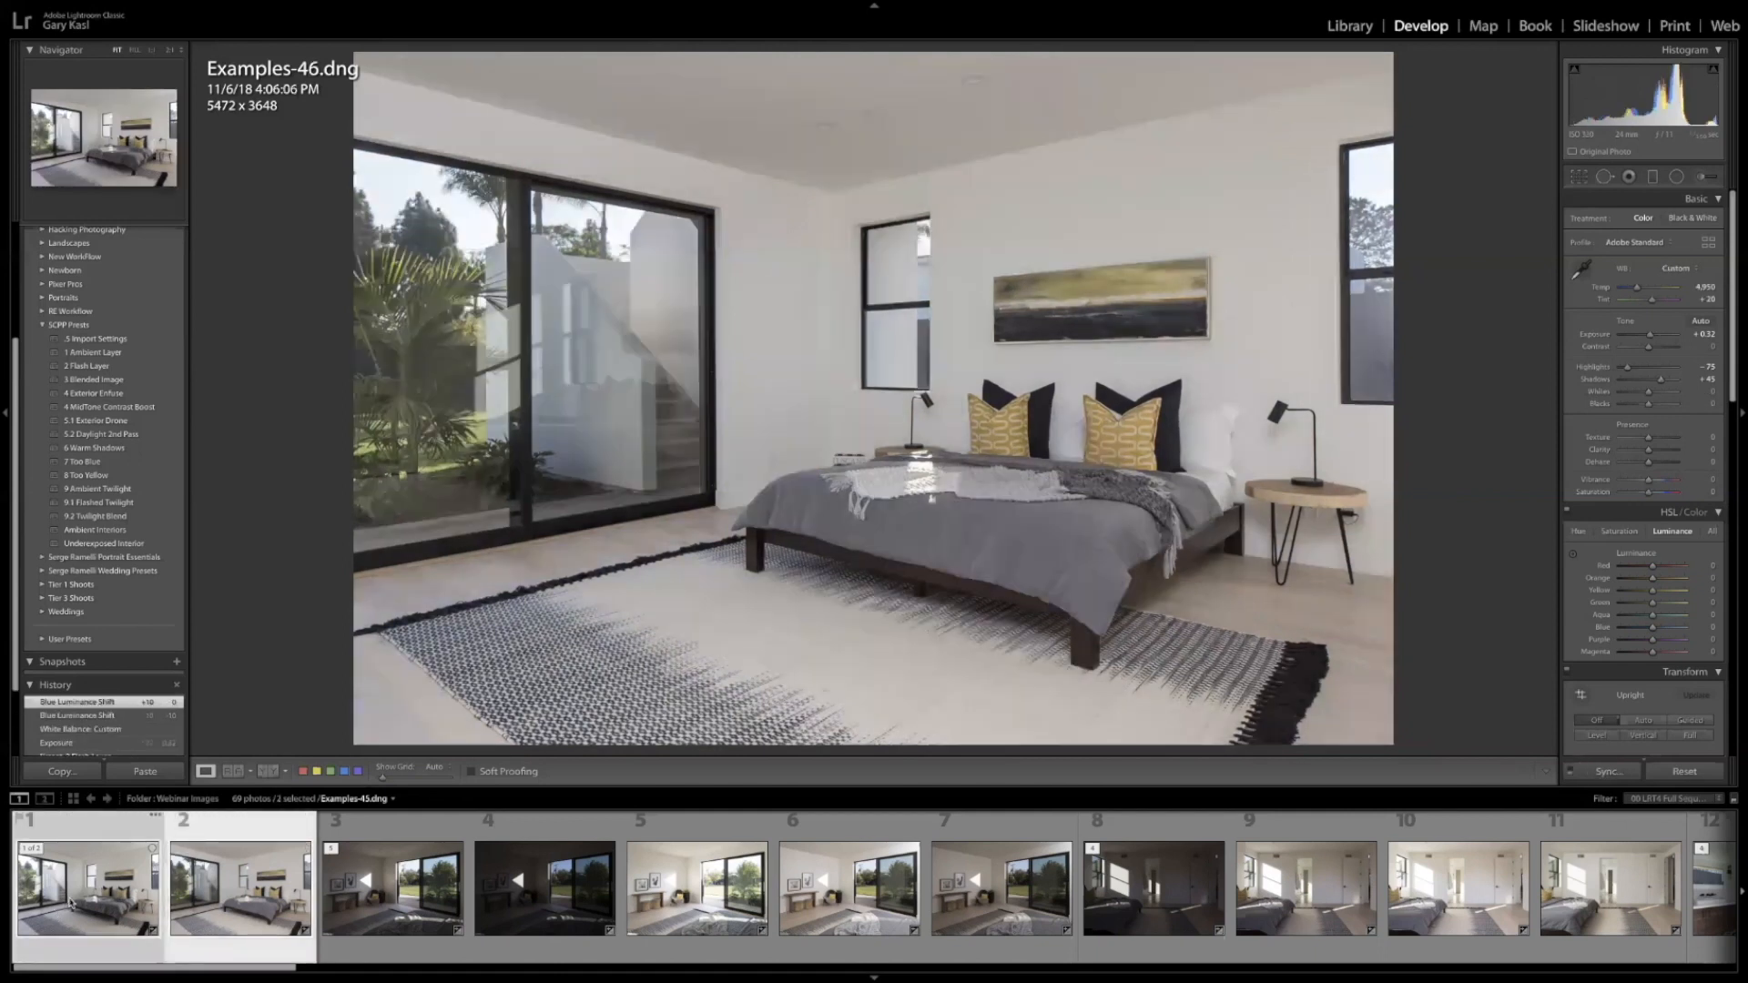
{"action": "key", "text": "Left"}
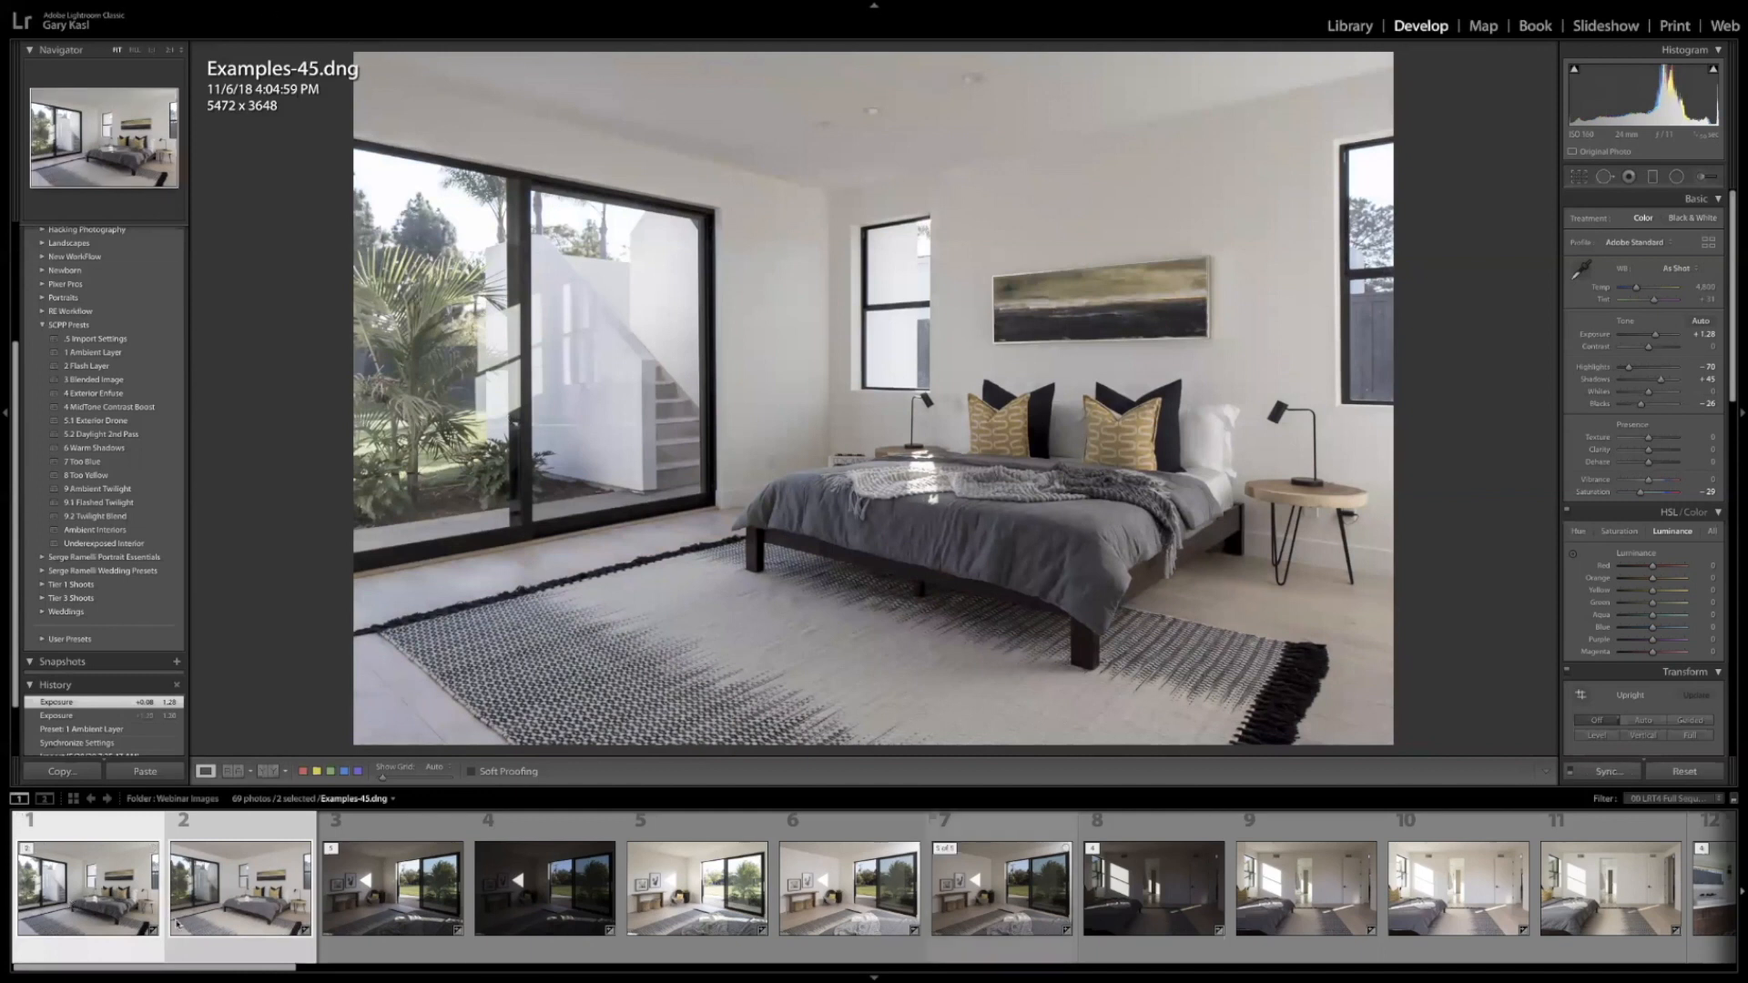
{"action": "right_click", "coordinate": [113, 881]}
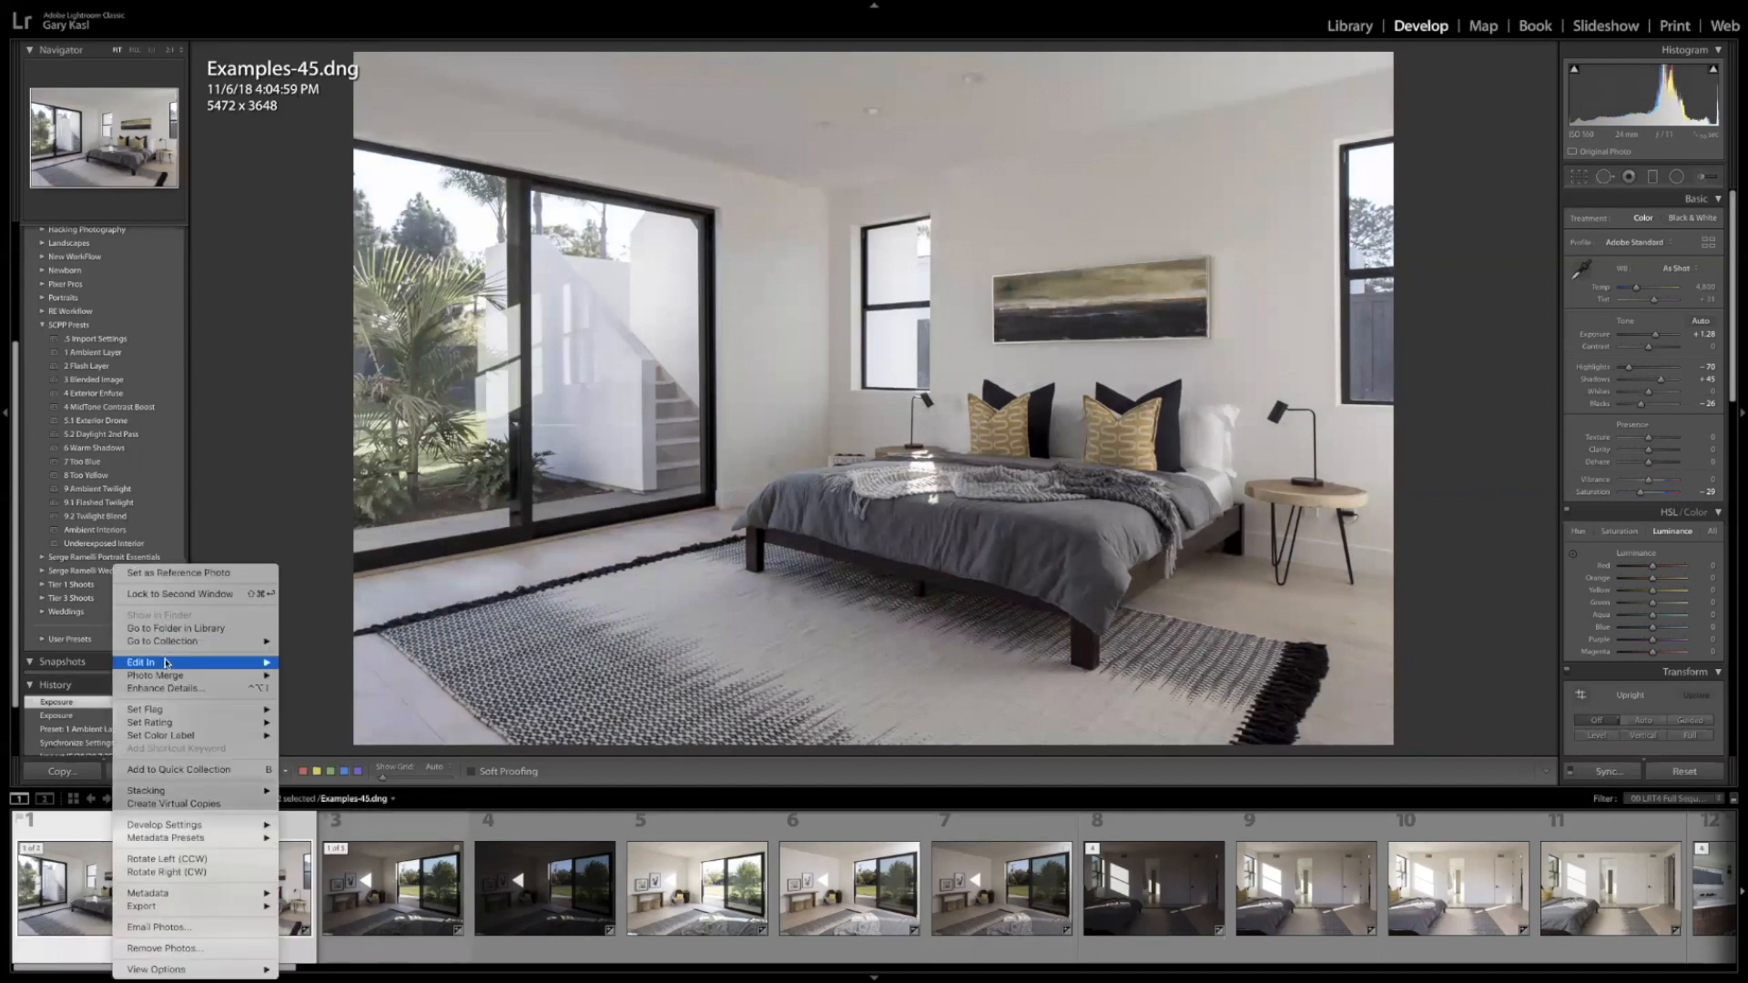
{"action": "mouse_move", "coordinate": [219, 663]}
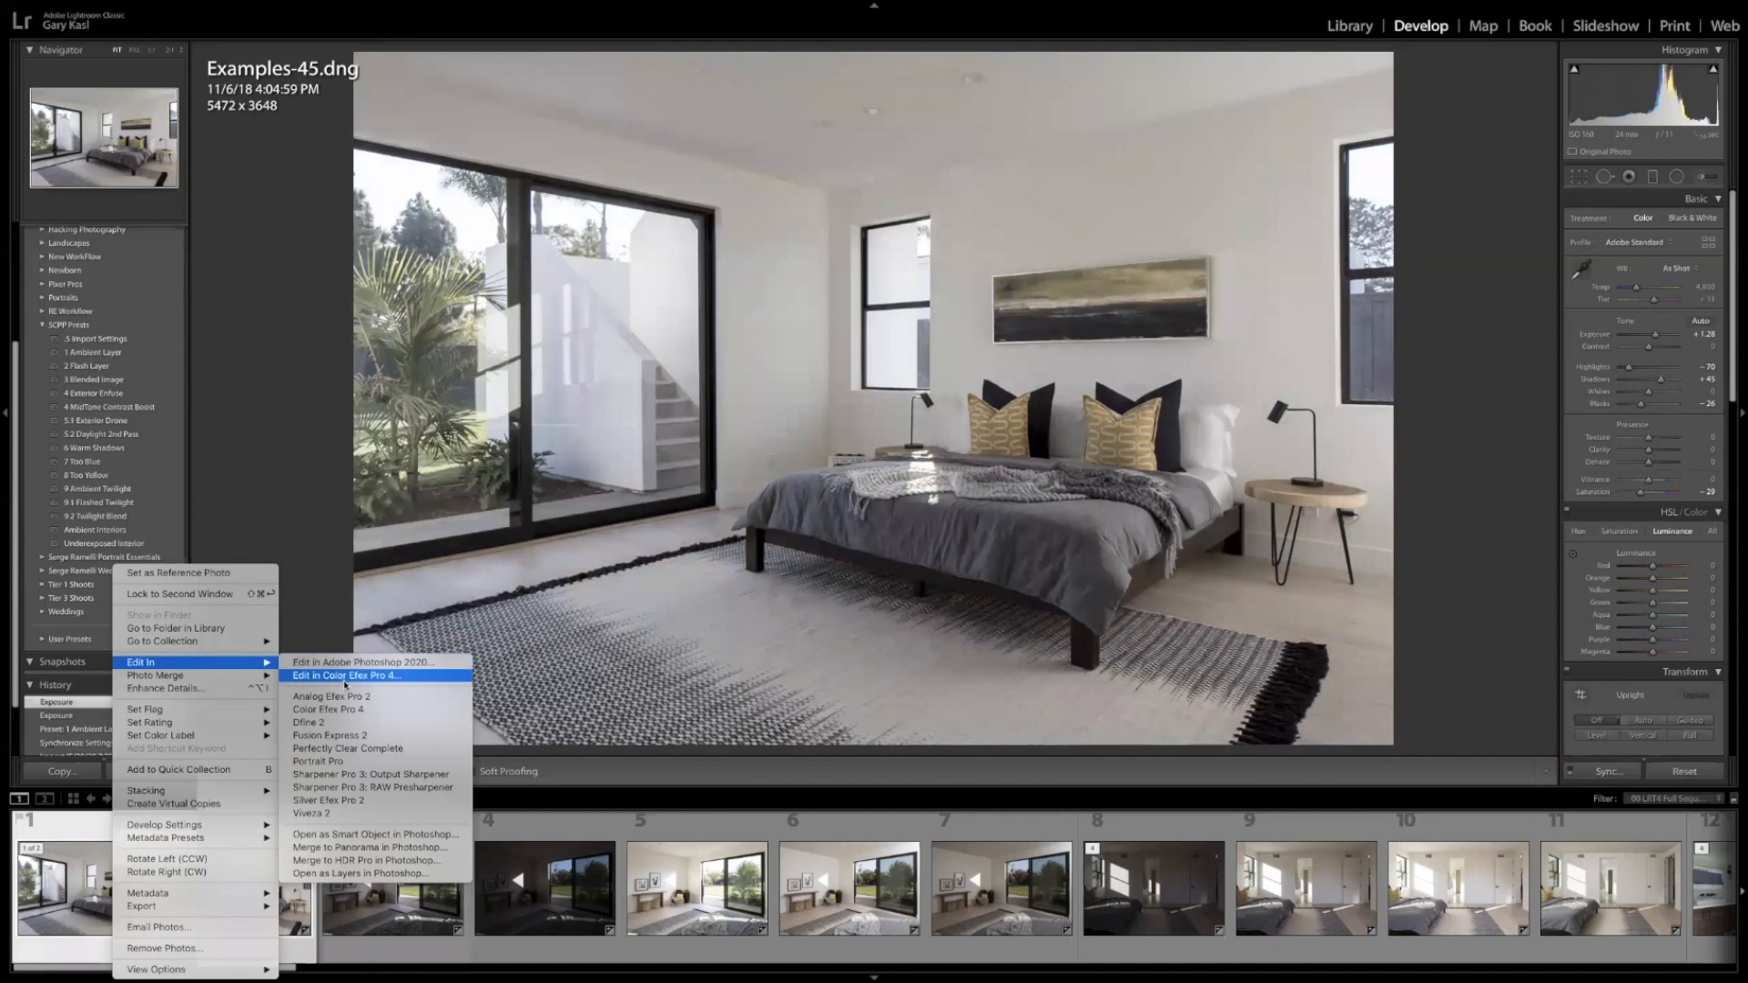
{"action": "left_click", "coordinate": [371, 874]}
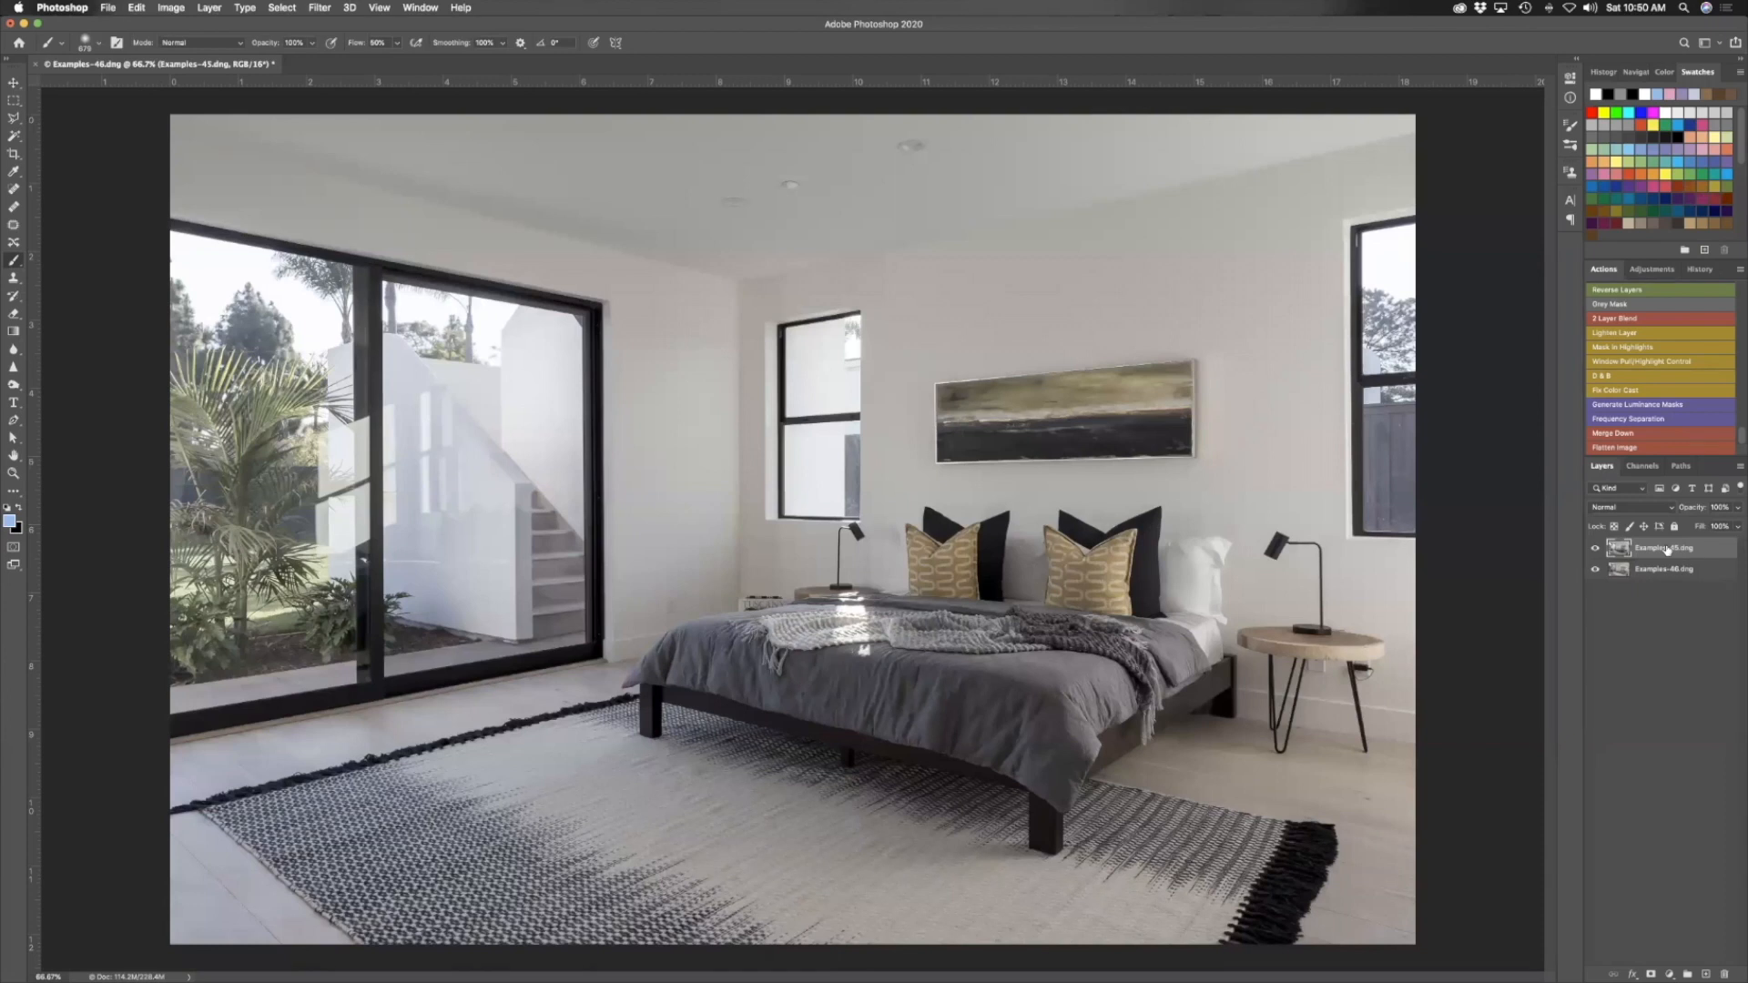
Move the Examples-45.dng layer below Examples-46.dng and rename the upper layer Flash Base
{"action": "left_click_drag", "start_coordinate": [1668, 548], "coordinate": [1671, 623]}
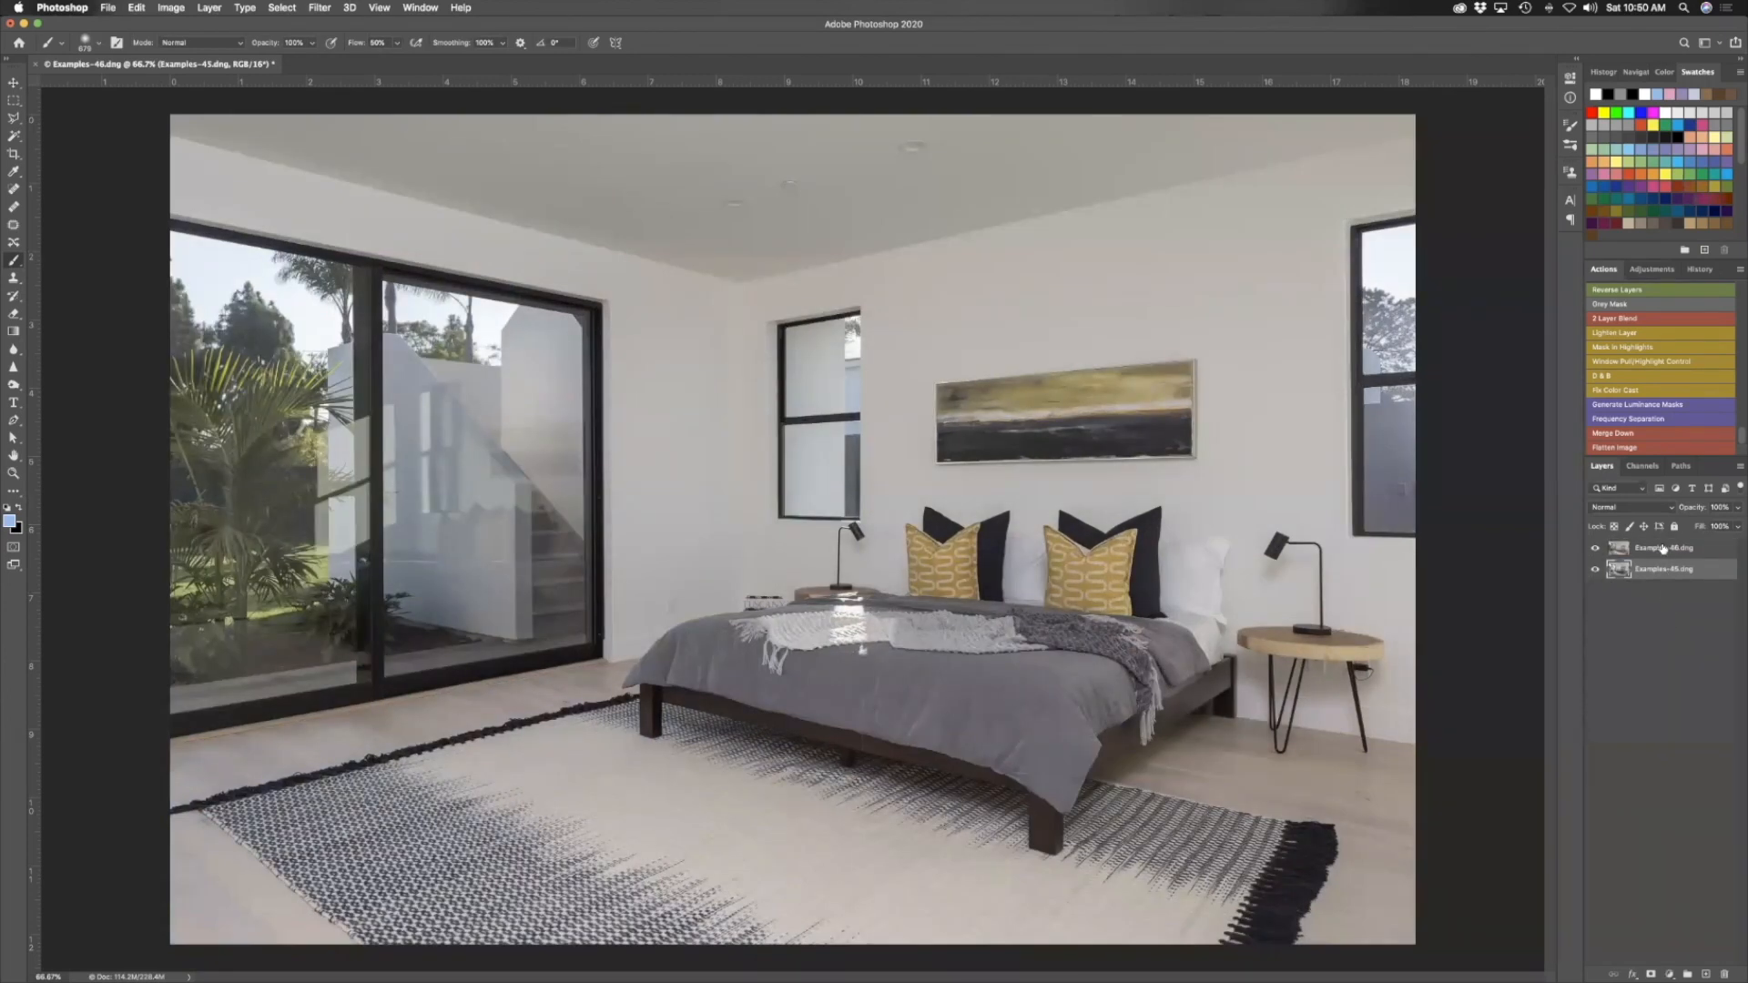
{"action": "left_click", "coordinate": [1653, 269]}
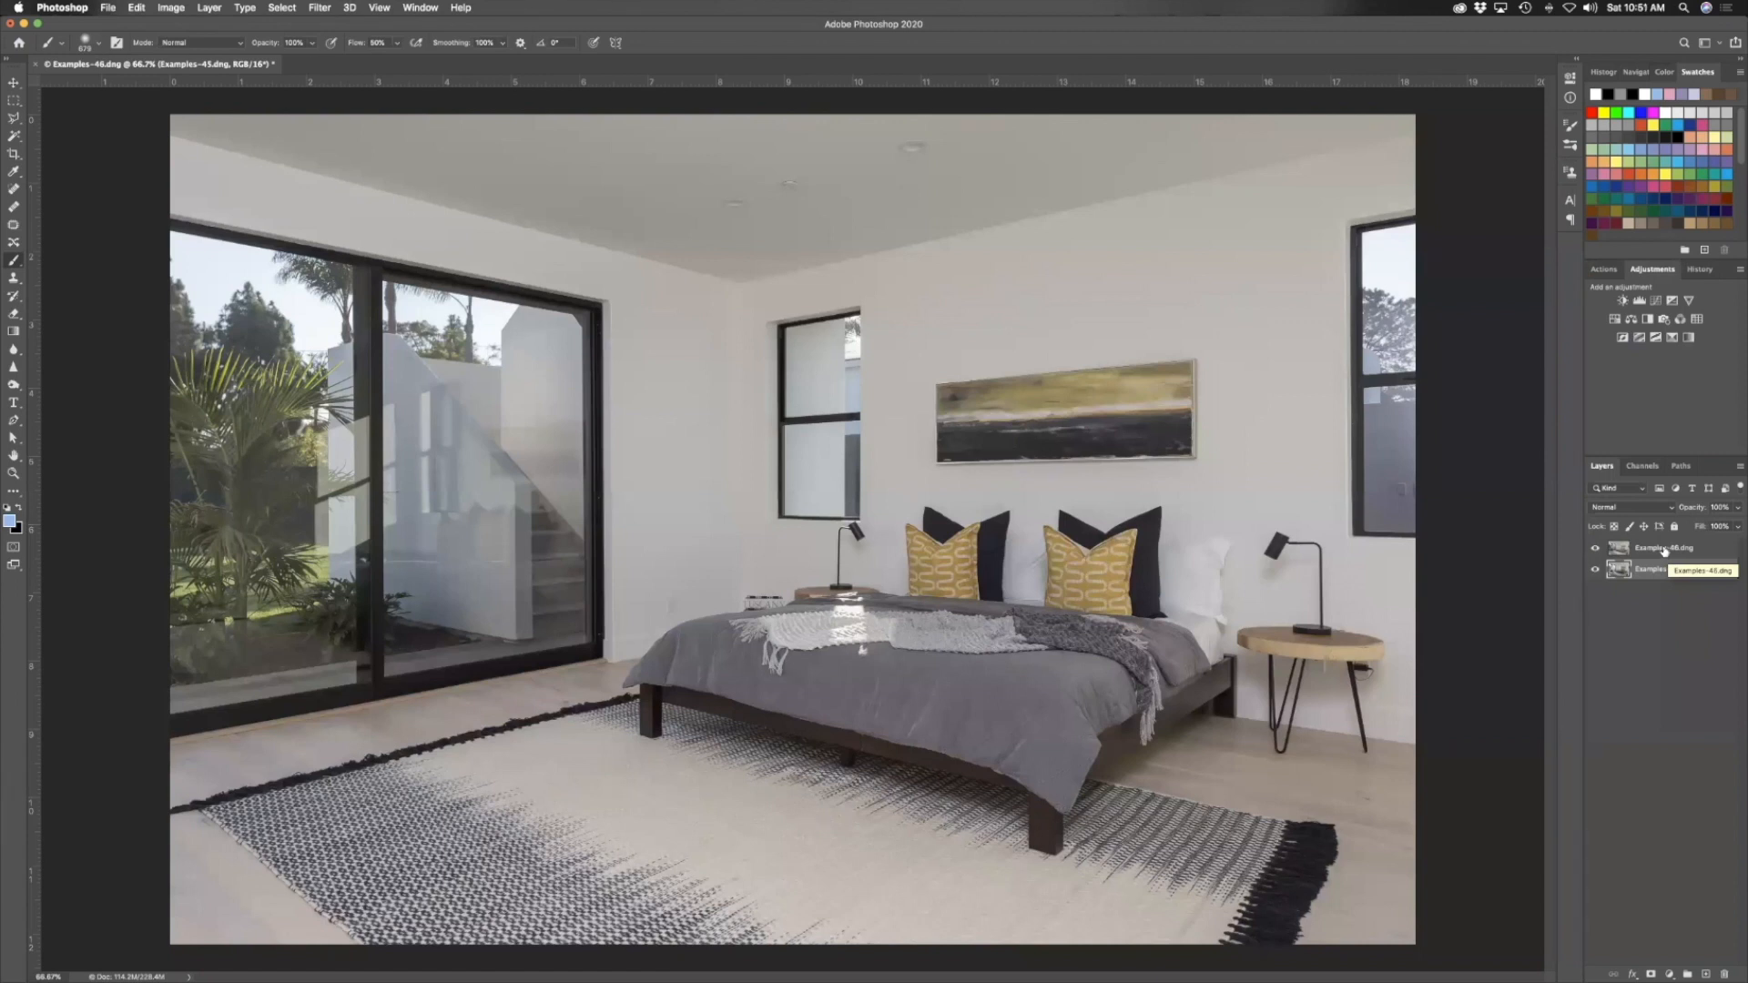
{"action": "double_click", "coordinate": [1663, 548]}
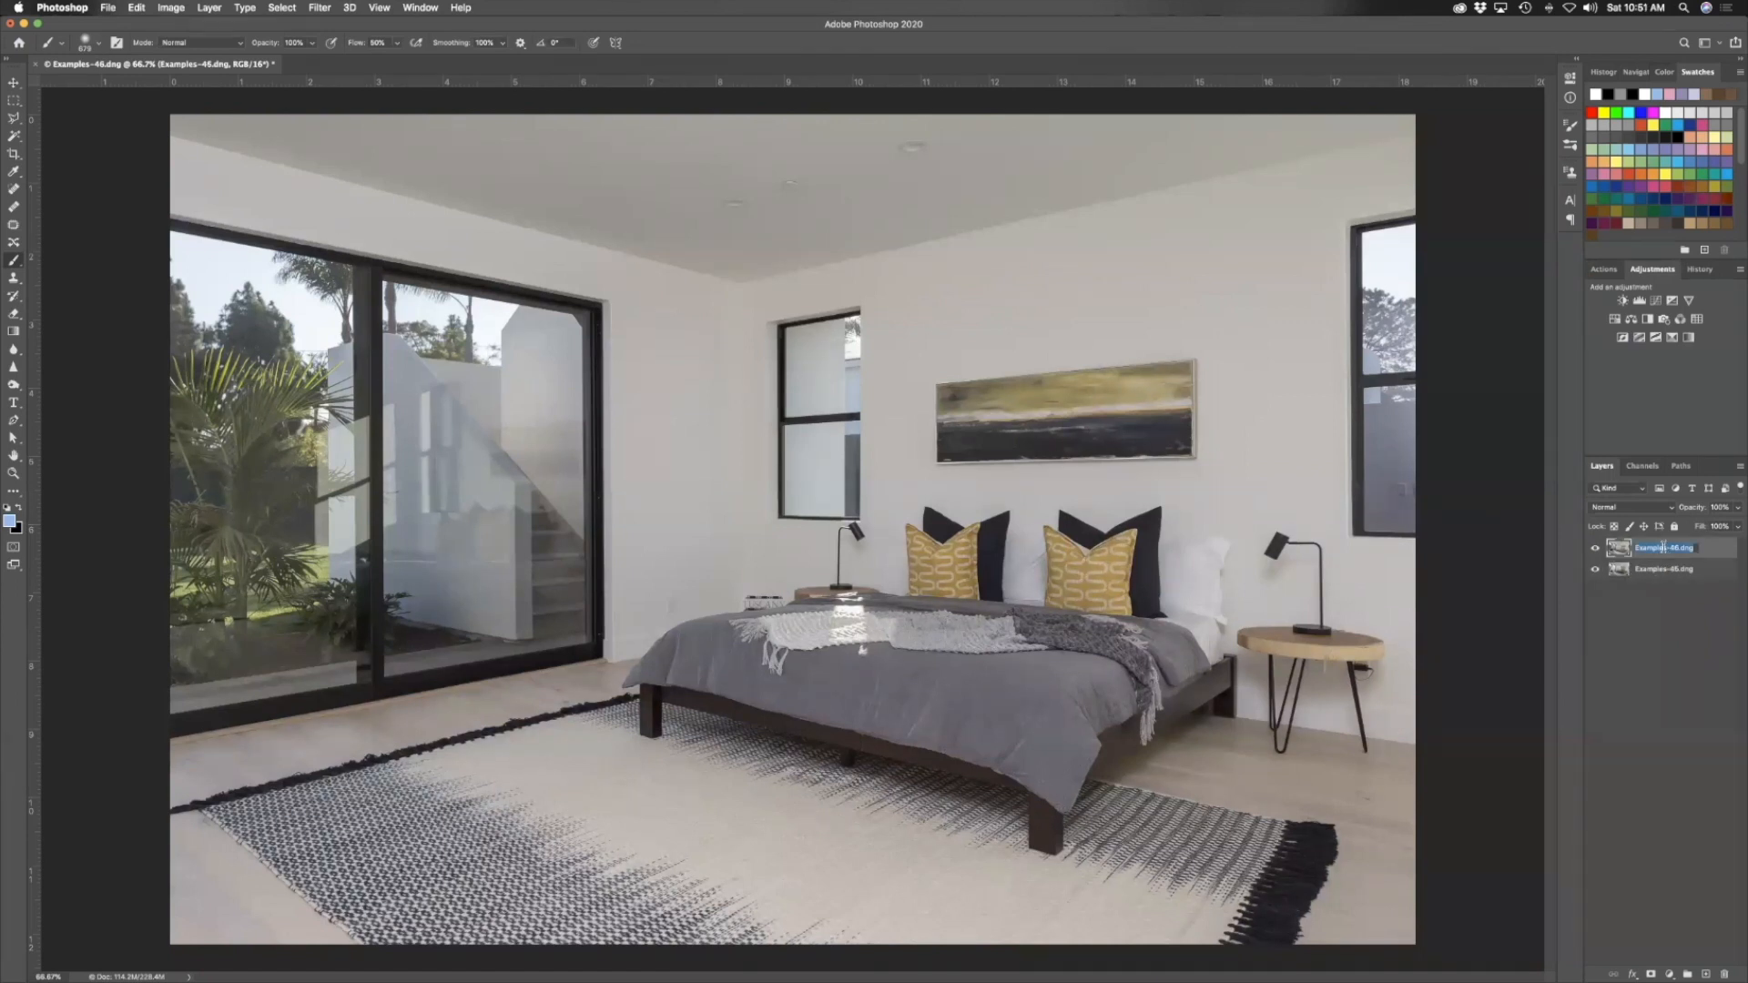
{"action": "type", "text": "flash Base"}
{"action": "key", "text": "Return"}
Rename the lower layer, Examples-45.dng, as Ambient Base
{"action": "double_click", "coordinate": [1666, 568]}
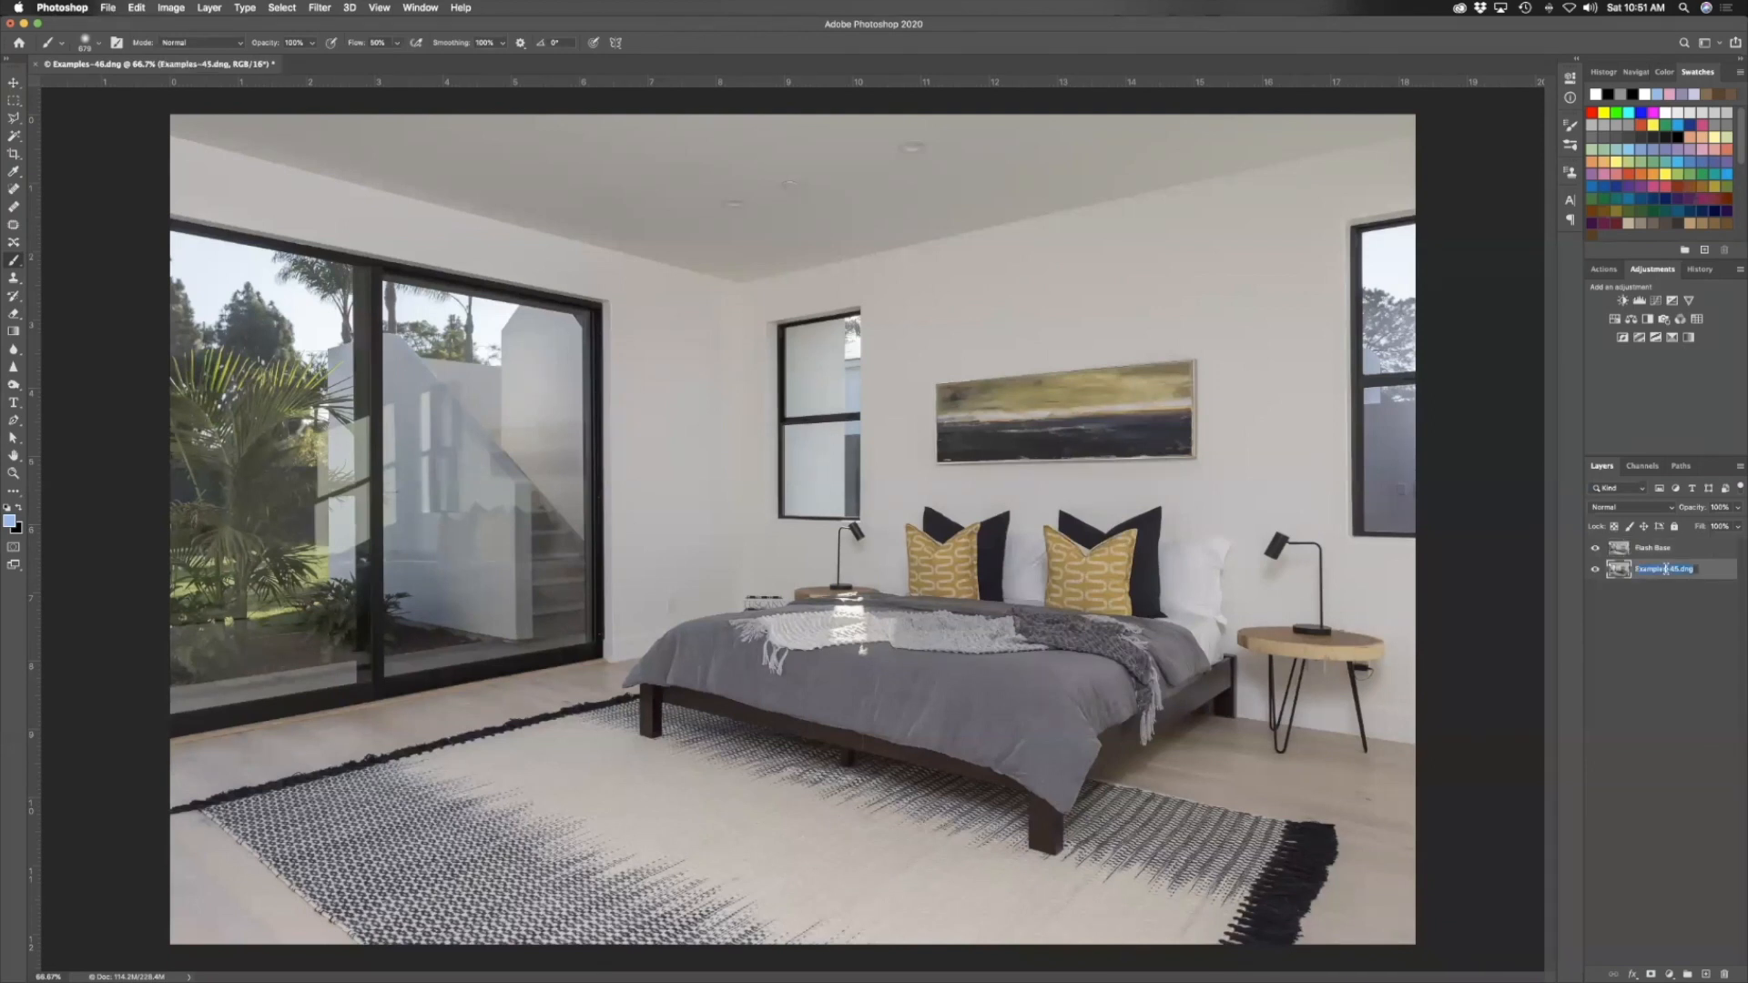
{"action": "type", "text": "Ambient Bas"}
{"action": "key", "text": "Return"}
{"action": "double_click", "coordinate": [1673, 569]}
{"action": "type", "text": "e"}
{"action": "left_click", "coordinate": [1647, 626]}
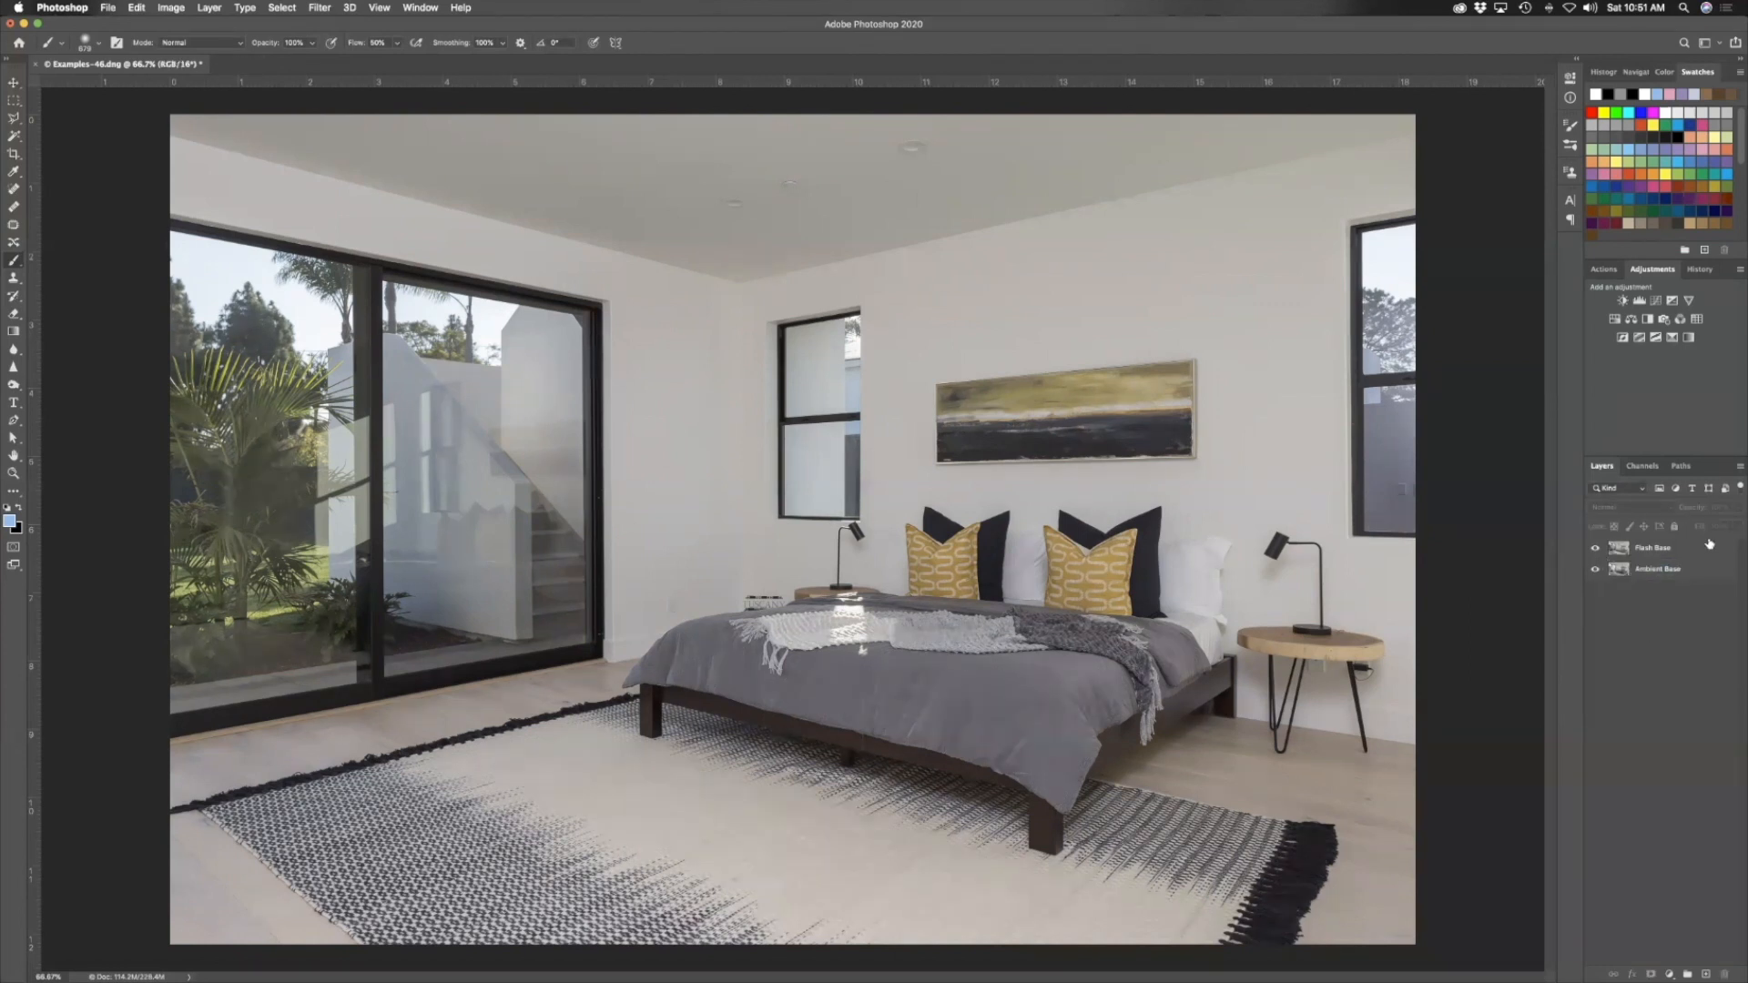
Add a layer mask to the Flash Base layer and fill the mask with mid-gray in Normal mode at 100% opacity
{"action": "left_click", "coordinate": [1694, 550]}
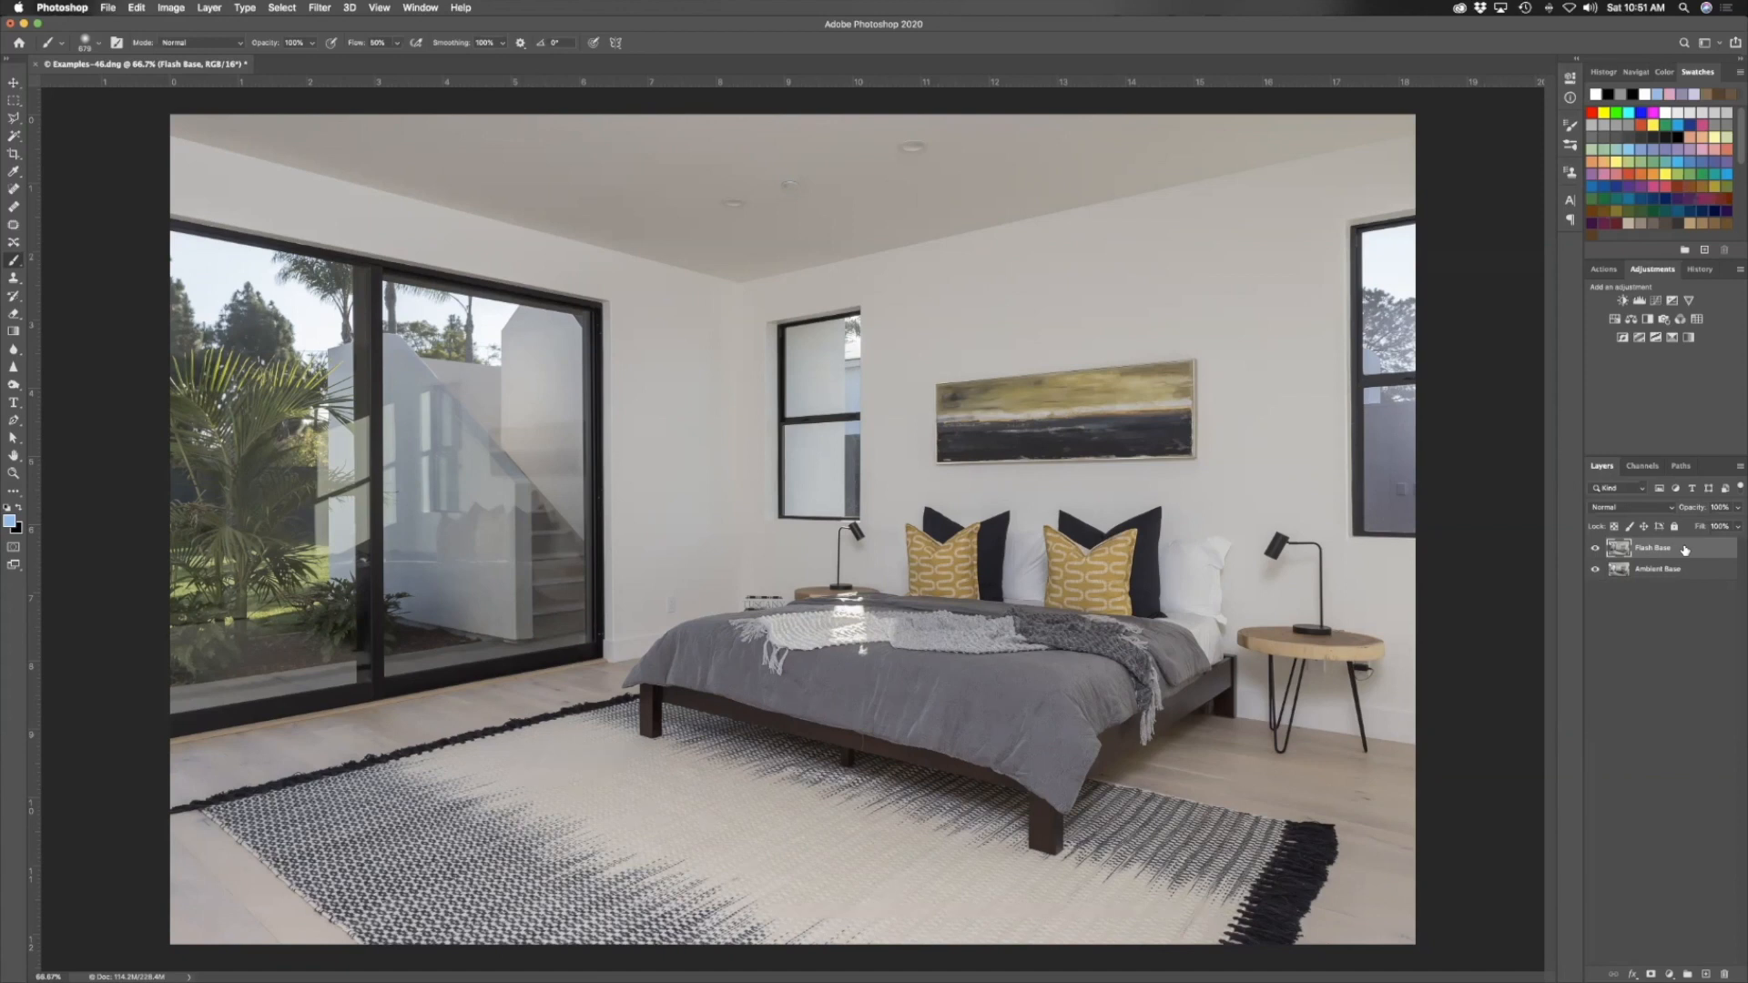
{"action": "left_click", "coordinate": [1650, 971]}
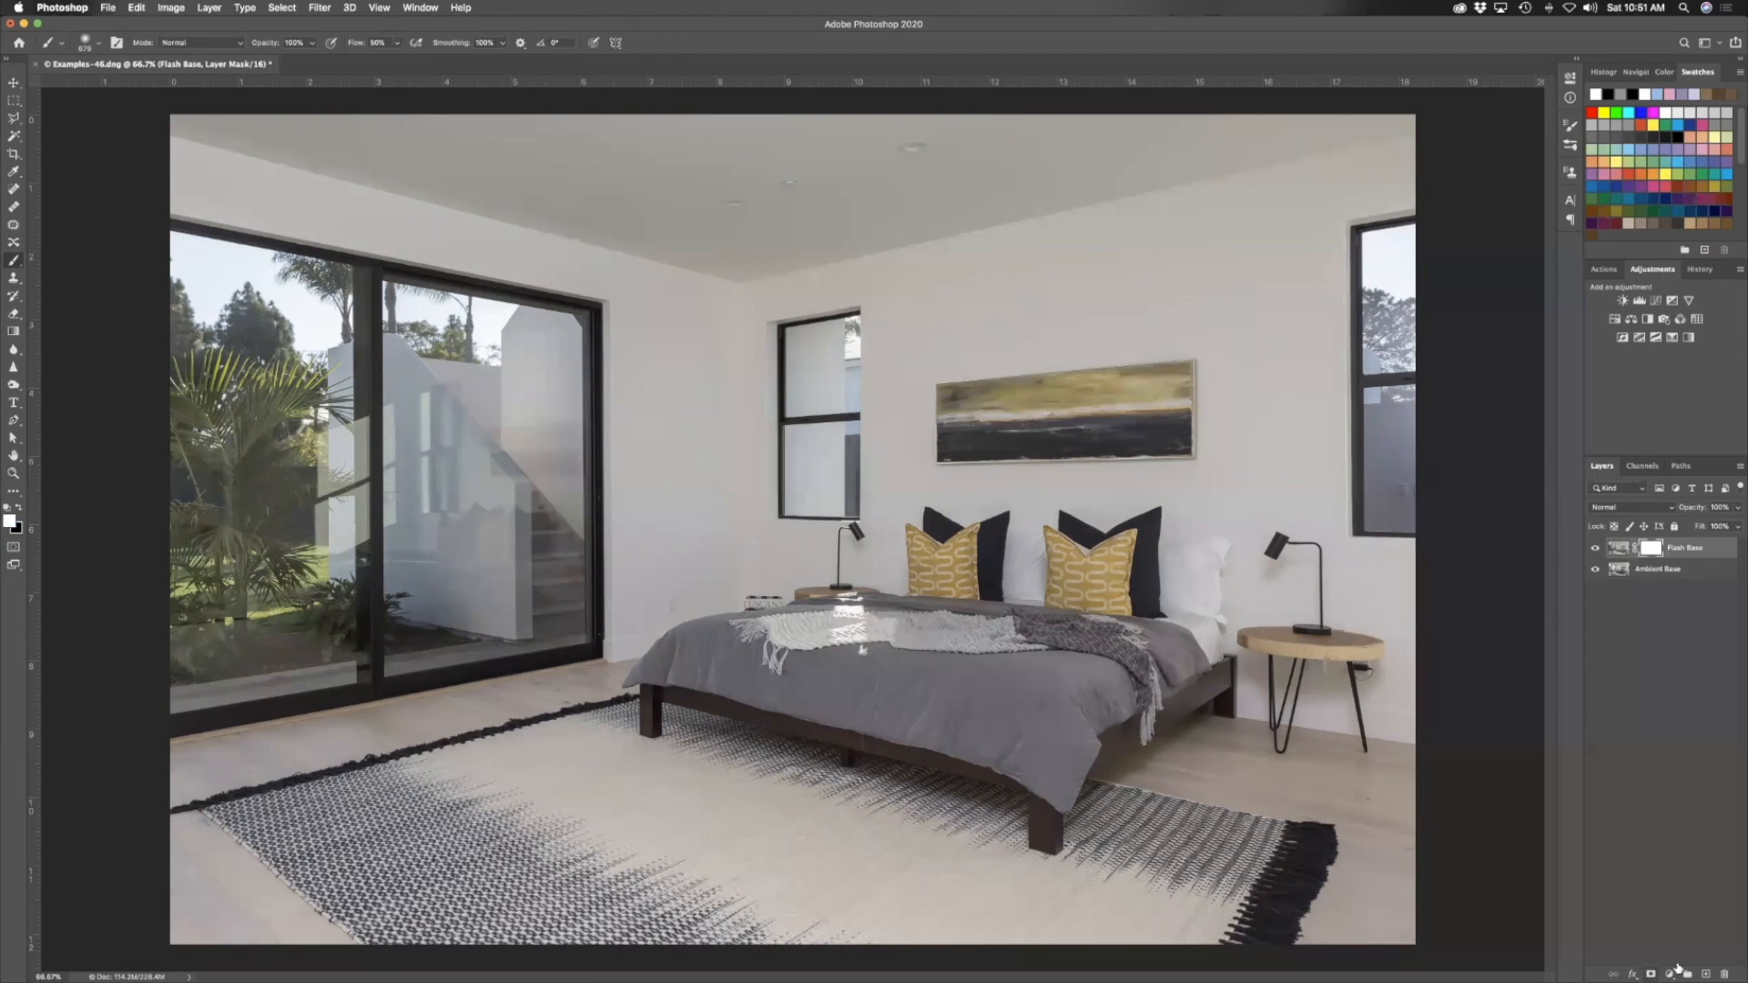
{"action": "left_click", "coordinate": [136, 11]}
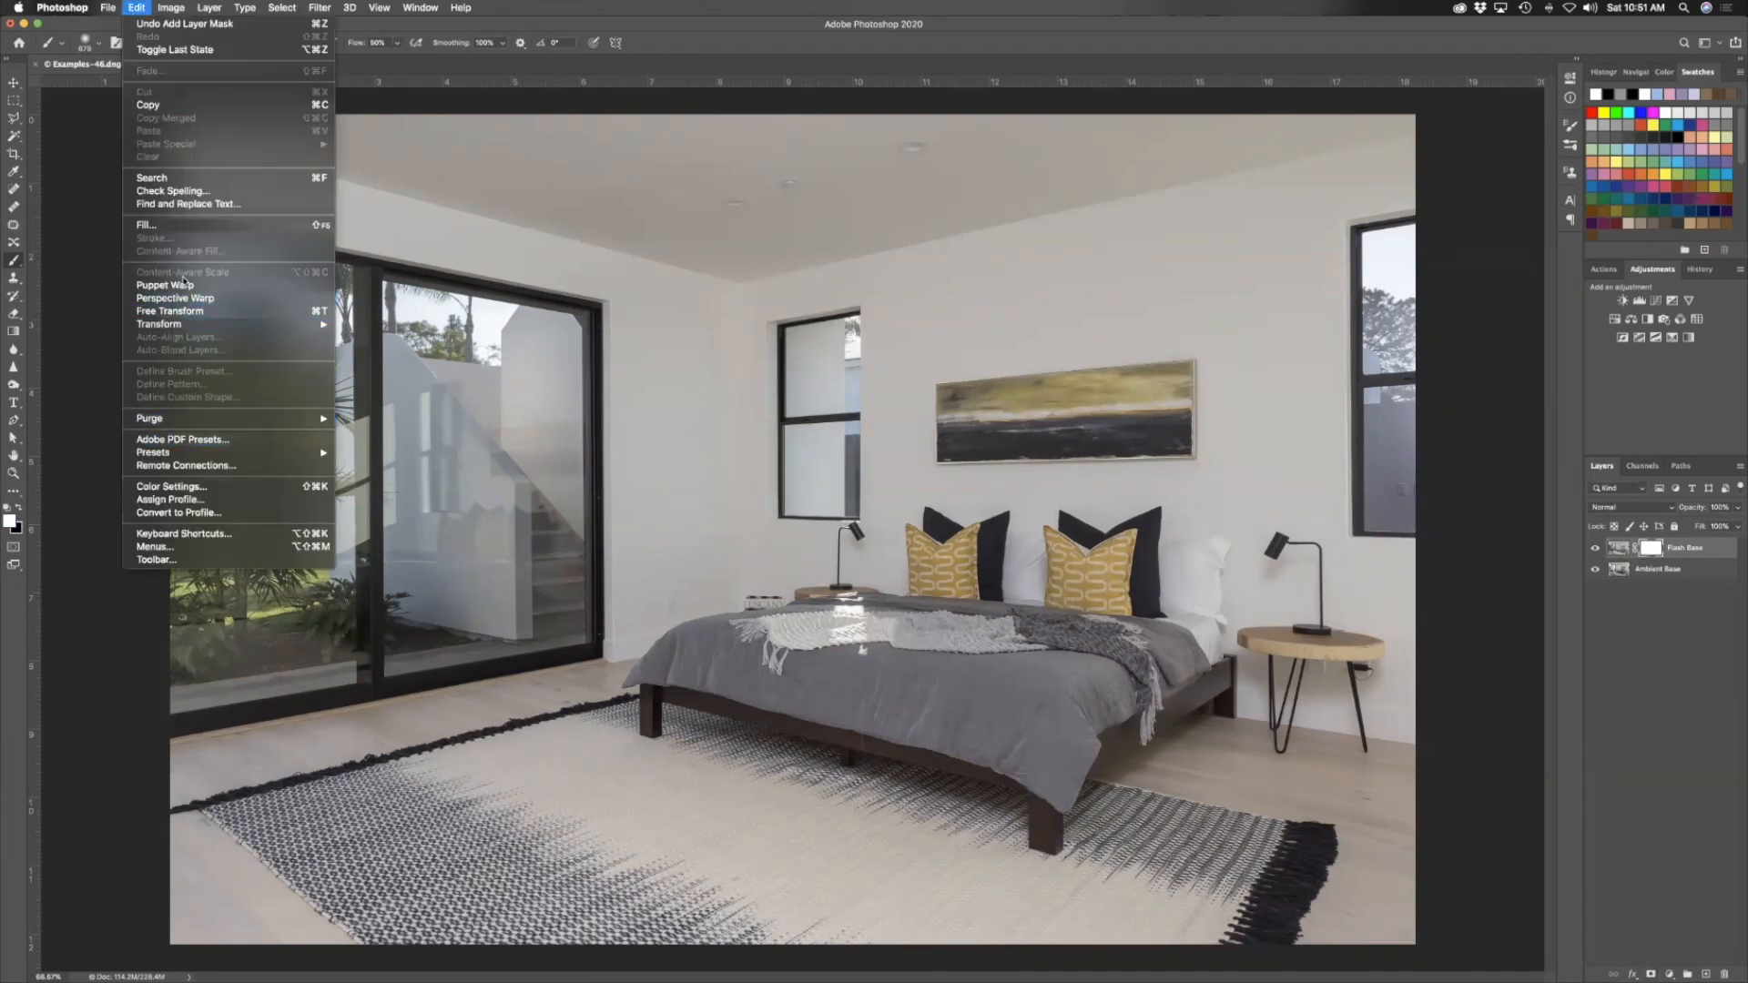
{"action": "left_click", "coordinate": [173, 225]}
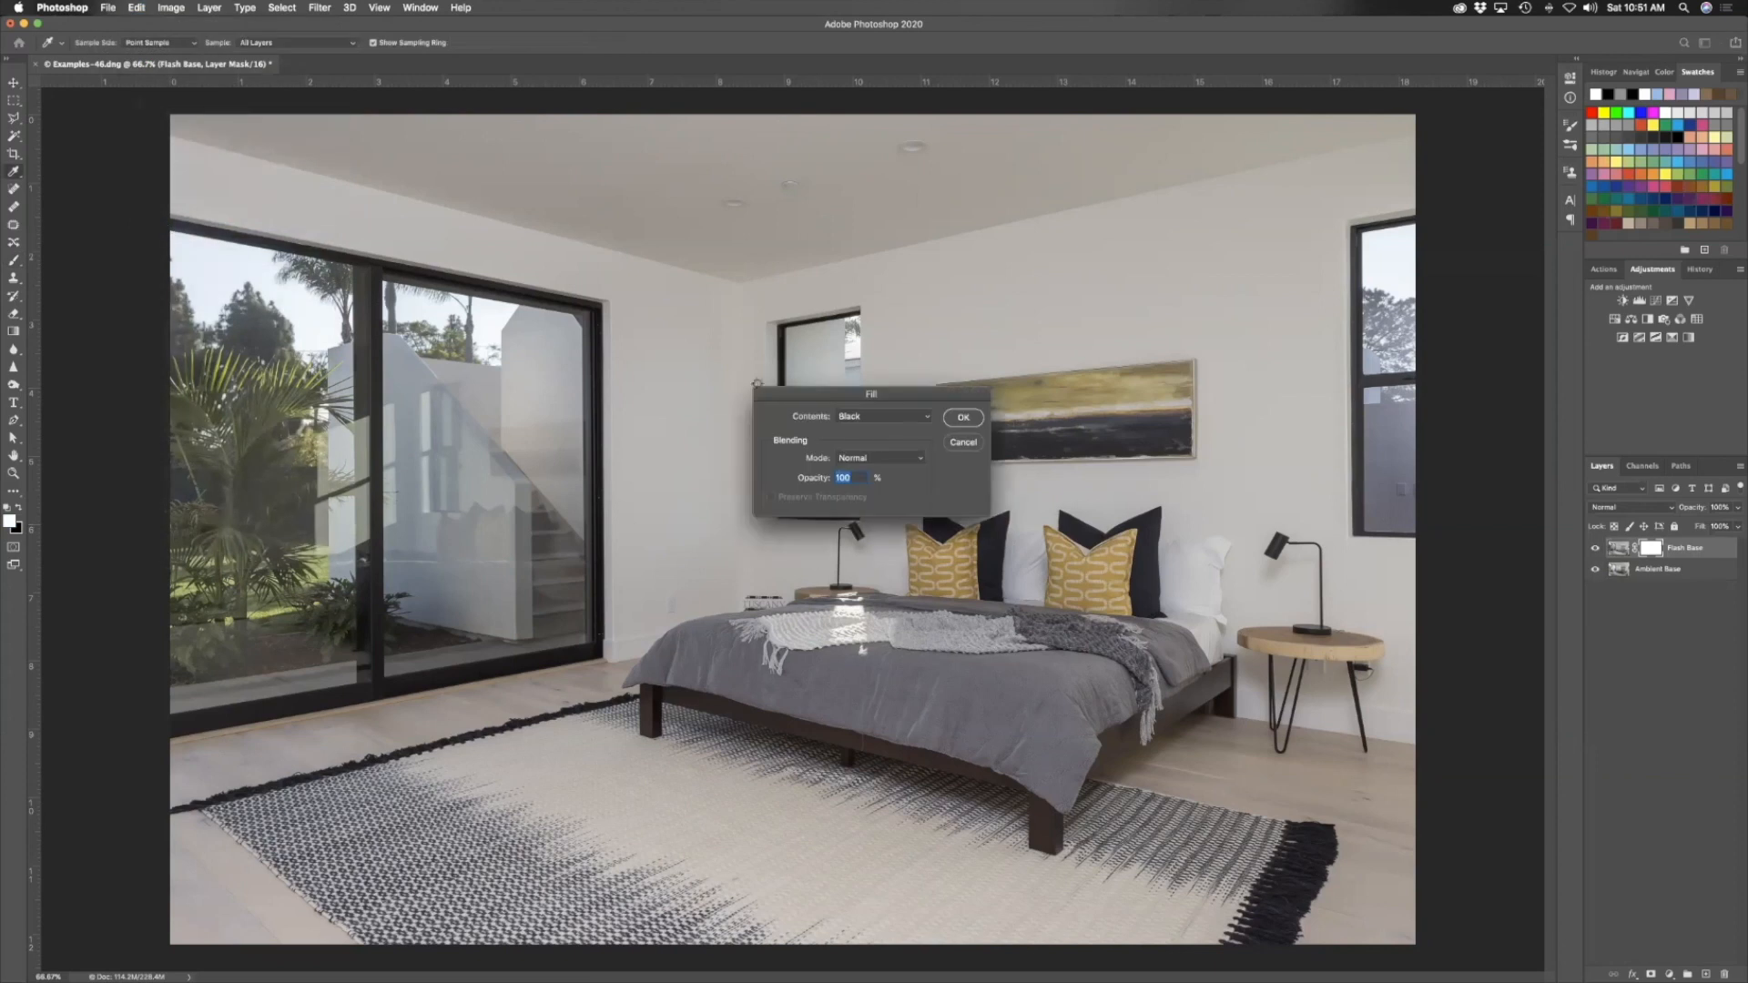
{"action": "left_click", "coordinate": [926, 416]}
{"action": "left_click", "coordinate": [970, 421]}
{"action": "left_click", "coordinate": [970, 421]}
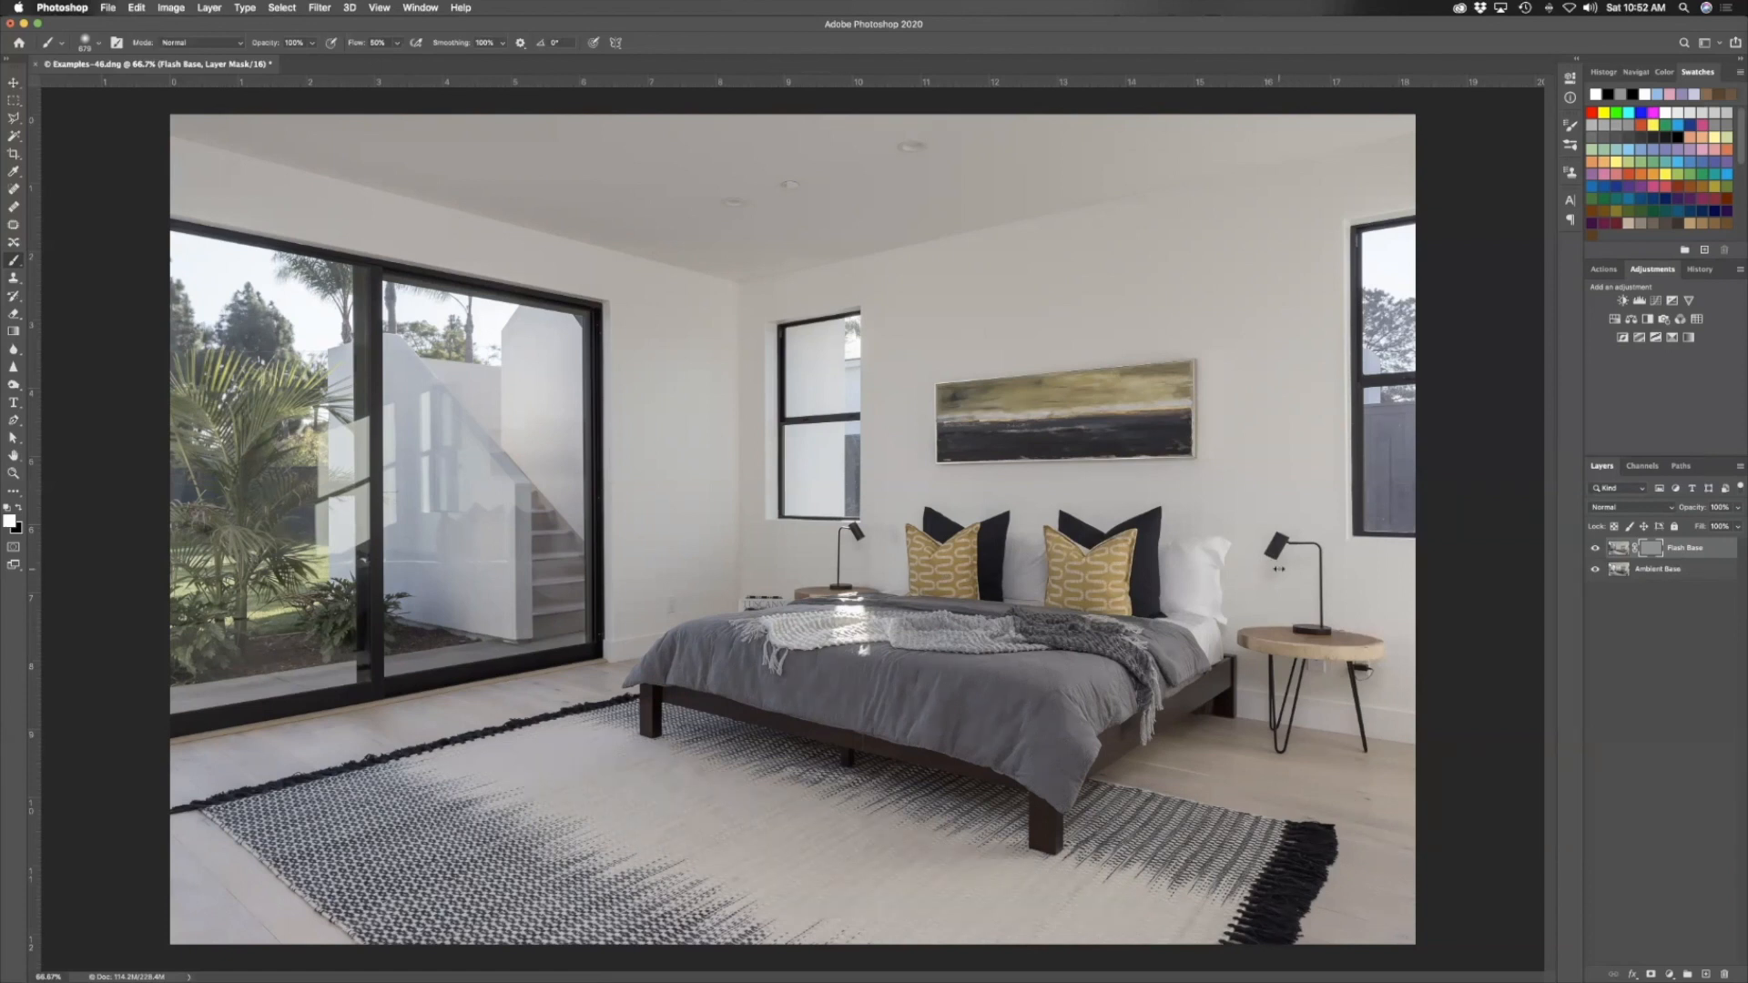
Switch to Lightroom, view Examples-46.dng, and open the kitchen photo Examples-7.dng showing the photographer holding a flash
{"action": "key", "text": "ctrl+Right"}
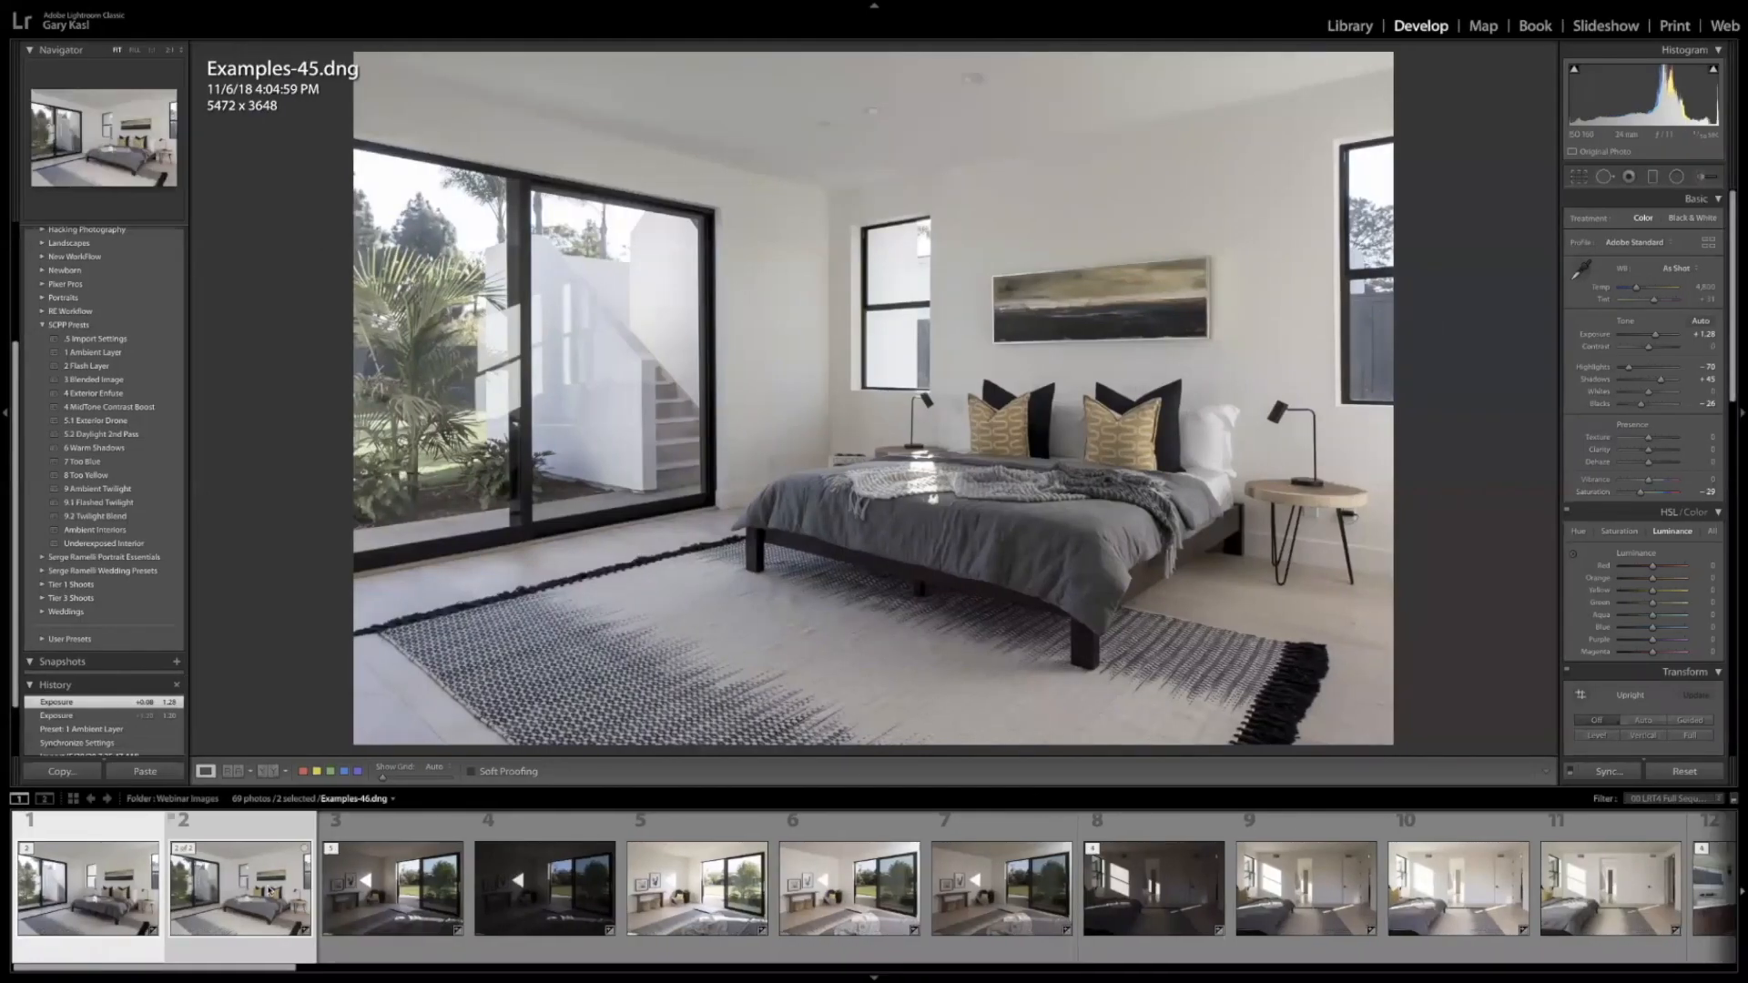
{"action": "left_click", "coordinate": [269, 890]}
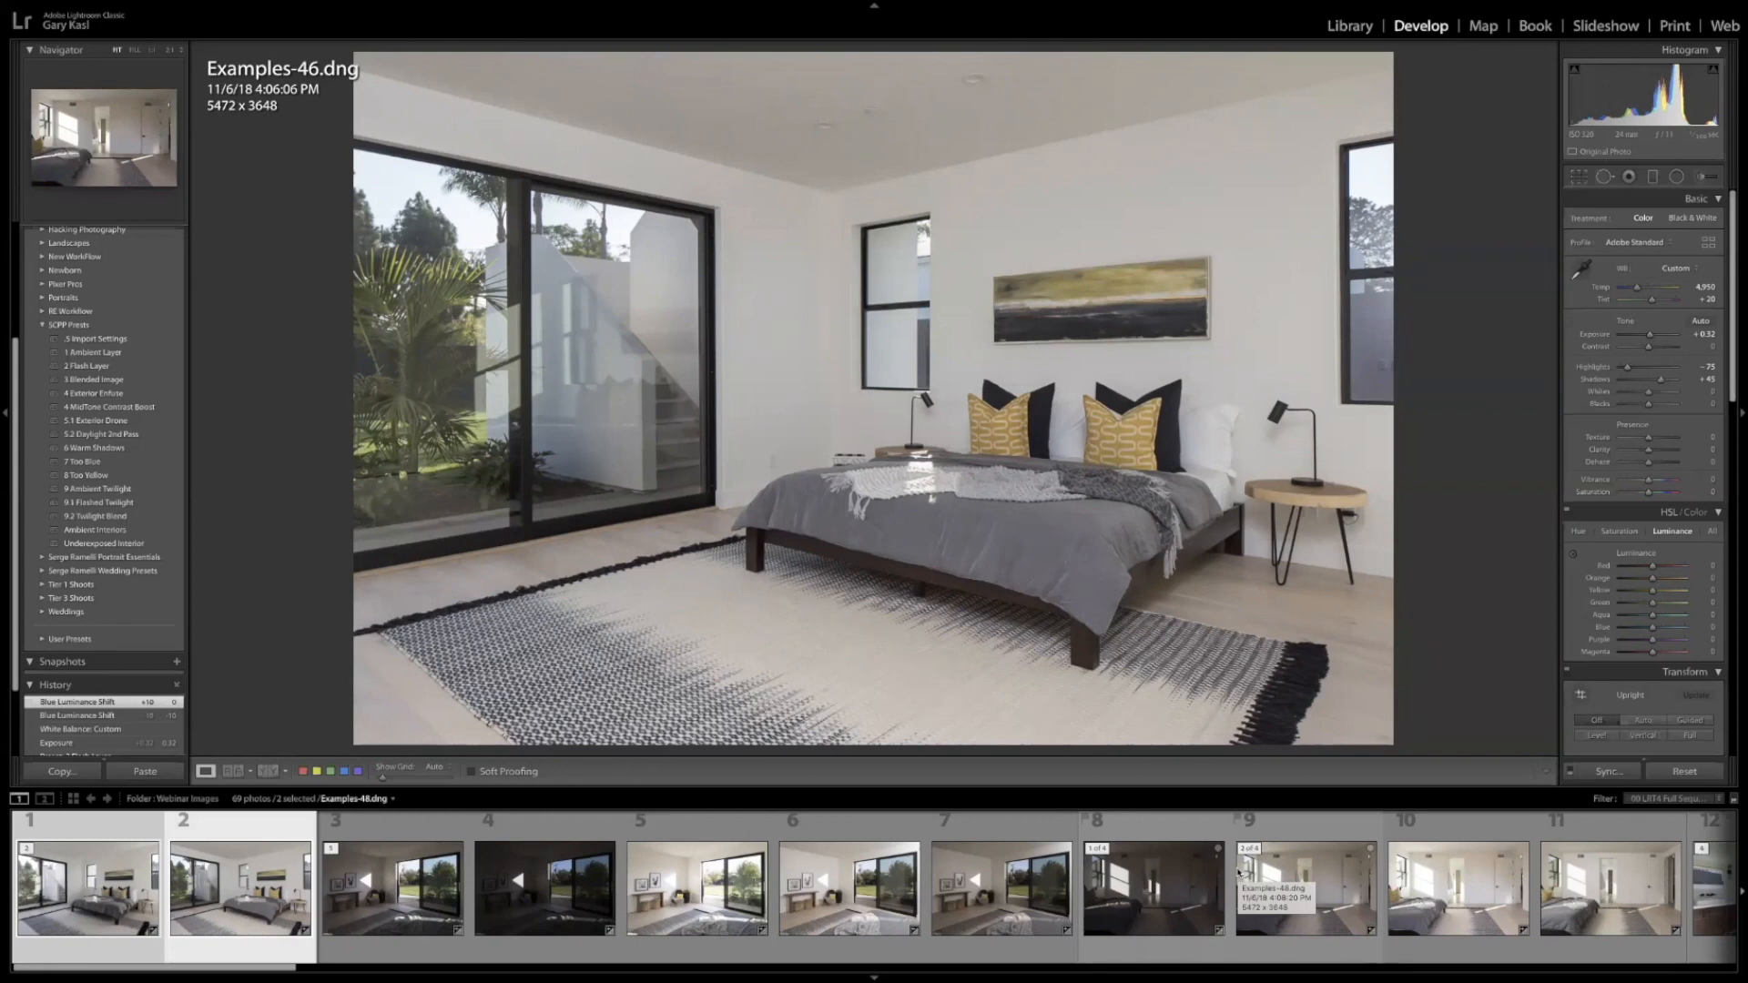
{"action": "scroll", "coordinate": [1275, 888], "scroll_direction": "down", "scroll_amount": 10}
{"action": "scroll", "coordinate": [1325, 906], "scroll_direction": "down", "scroll_amount": 15}
{"action": "scroll", "coordinate": [1325, 906], "scroll_direction": "up", "scroll_amount": 1}
{"action": "left_click", "coordinate": [208, 916]}
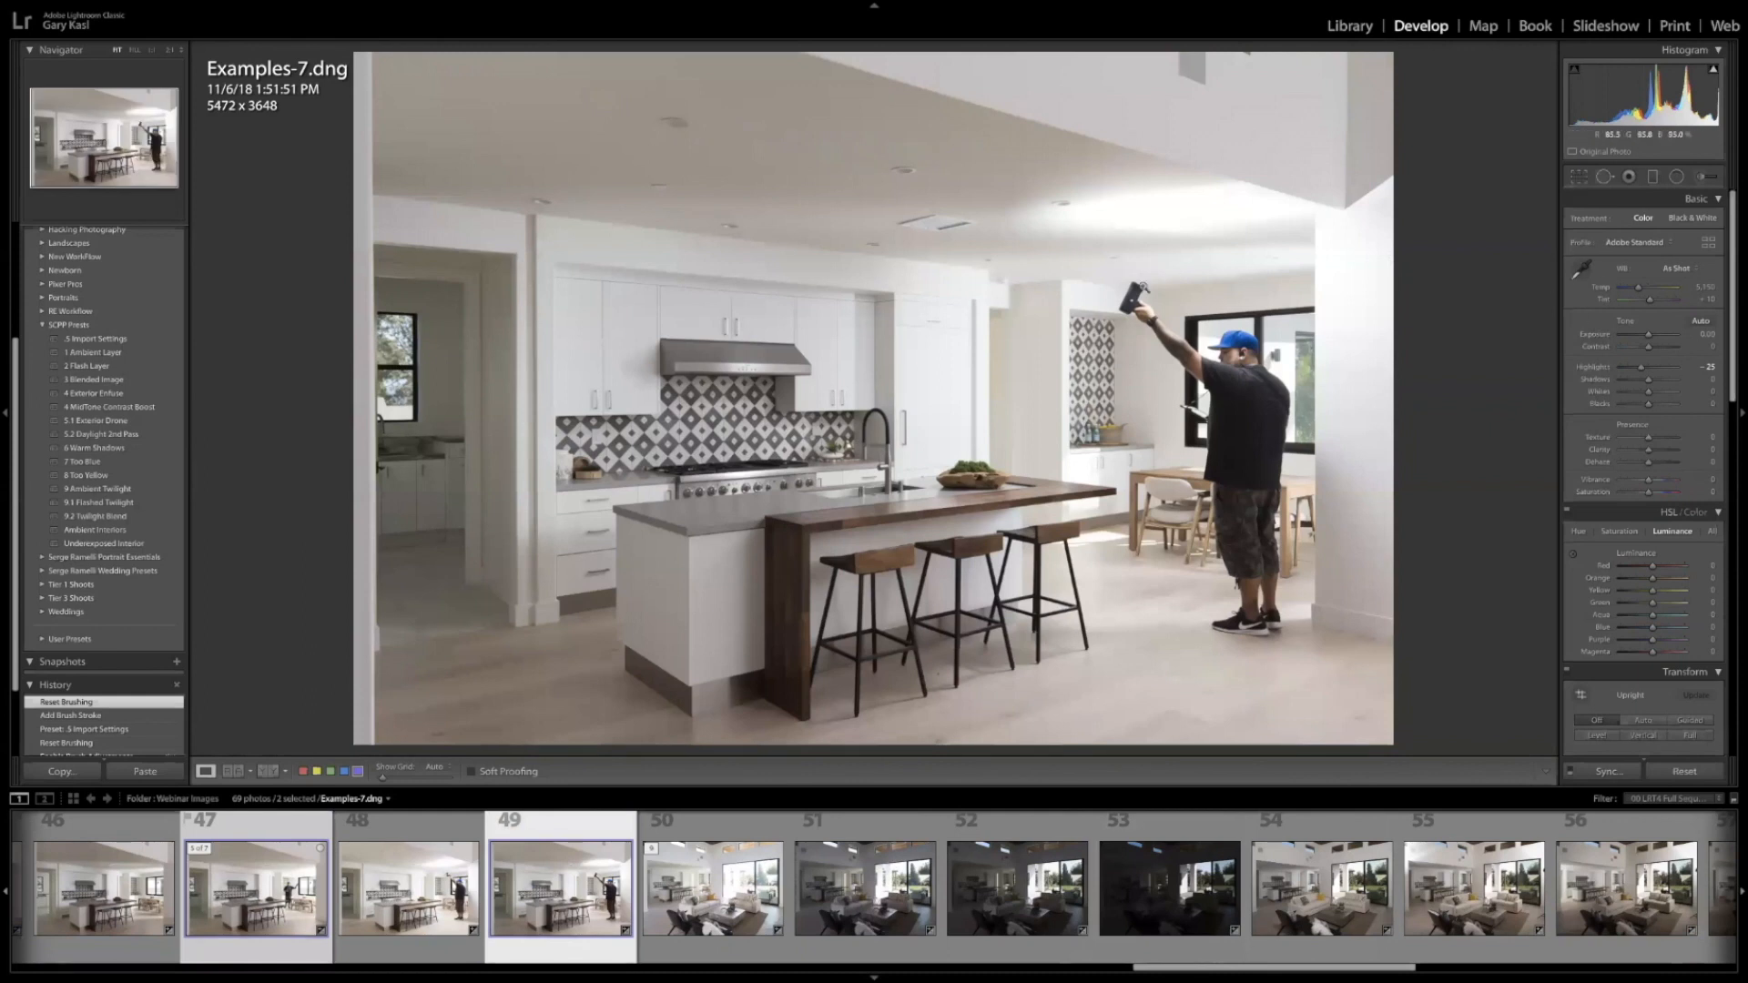
Sketch the flash's light path on Examples-7.dng with yellow adjustment brush strokes from the ceiling and the flash, and reset the brushing
{"action": "left_click", "coordinate": [1698, 175]}
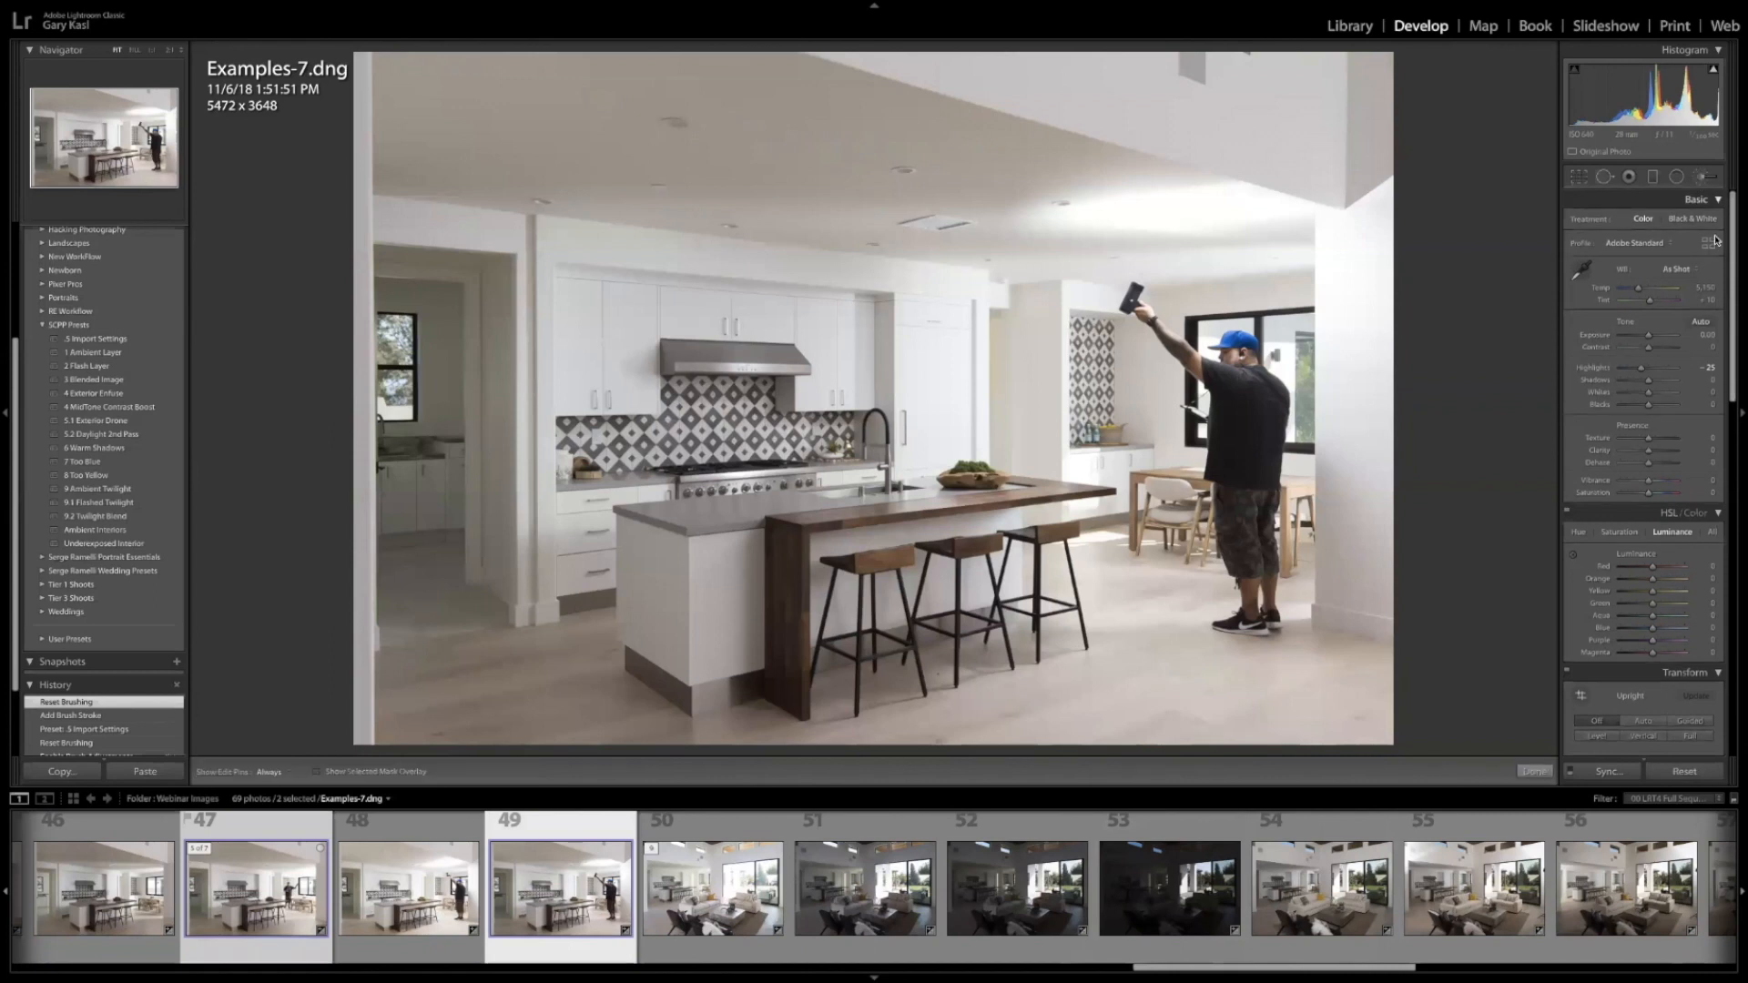
{"action": "key", "text": "bracketleft"}
{"action": "mouse_move", "coordinate": [1044, 206]}
{"action": "left_mouse_down"}
{"action": "mouse_move", "coordinate": [1244, 212]}
{"action": "mouse_move", "coordinate": [1206, 210]}
{"action": "mouse_move", "coordinate": [1201, 630]}
{"action": "mouse_move", "coordinate": [1201, 226]}
{"action": "mouse_move", "coordinate": [998, 214]}
{"action": "left_mouse_up"}
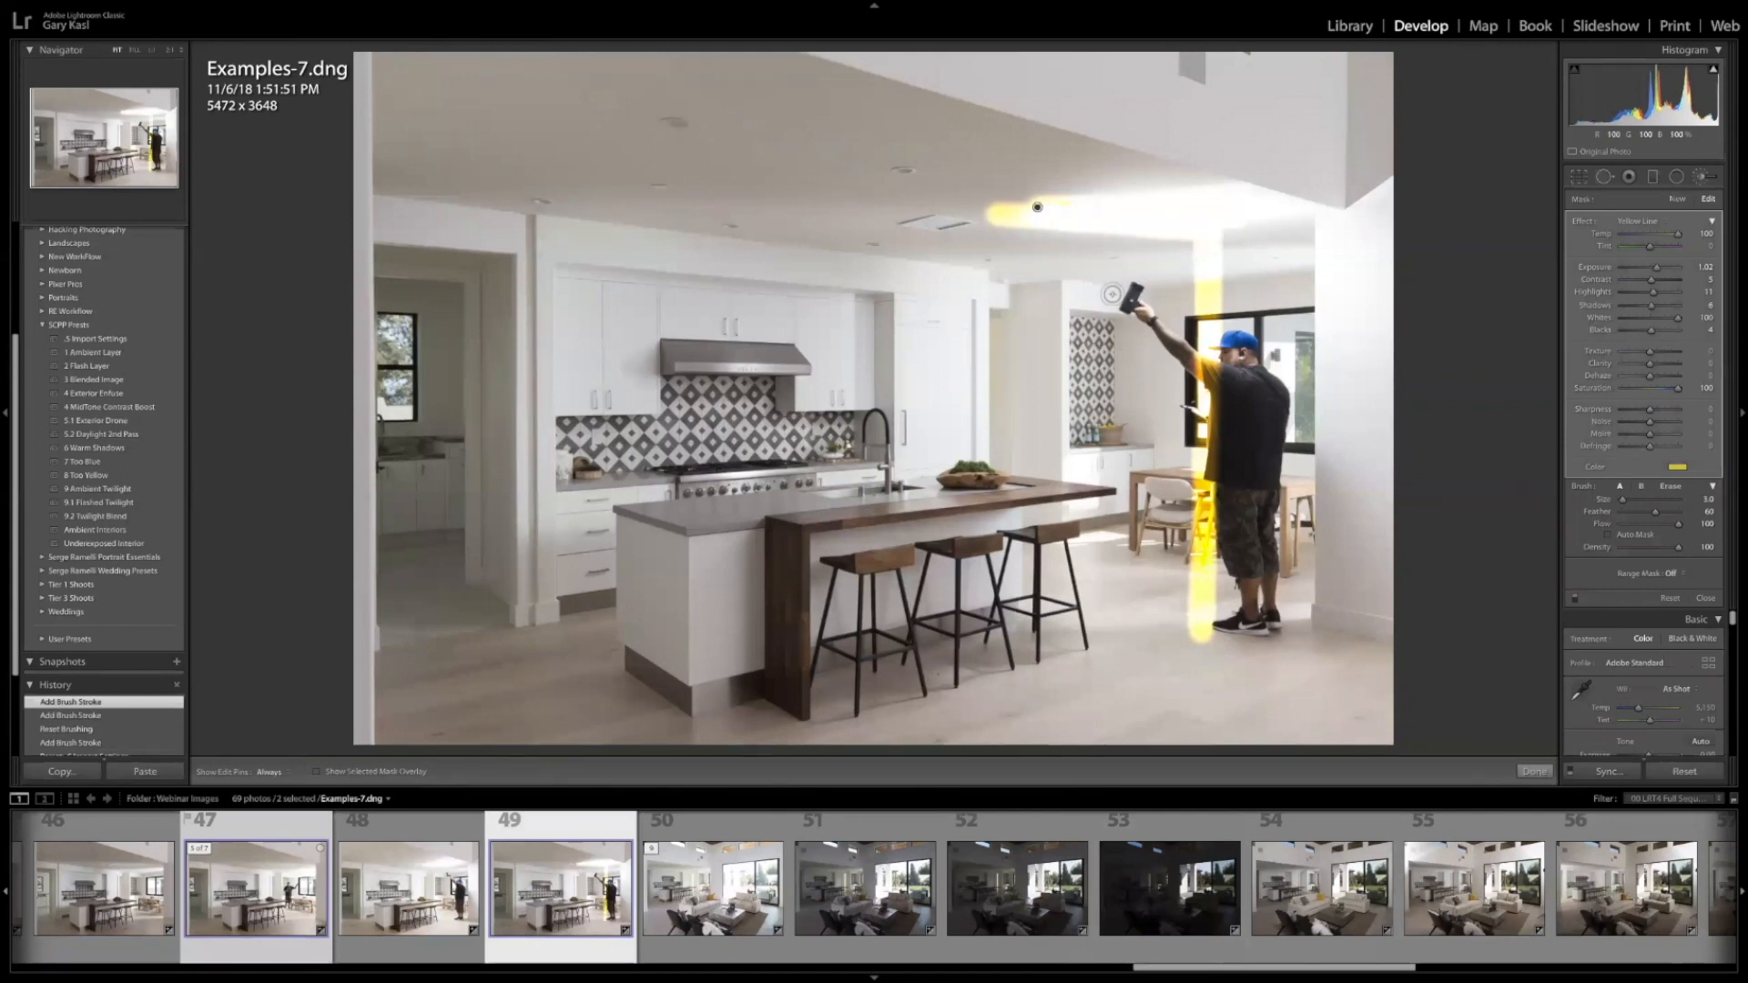
{"action": "mouse_move", "coordinate": [1141, 458]}
{"action": "left_mouse_down"}
{"action": "mouse_move", "coordinate": [1125, 431]}
{"action": "mouse_move", "coordinate": [925, 389]}
{"action": "mouse_move", "coordinate": [935, 482]}
{"action": "left_mouse_up"}
{"action": "left_click_drag", "start_coordinate": [1117, 469], "coordinate": [1015, 548]}
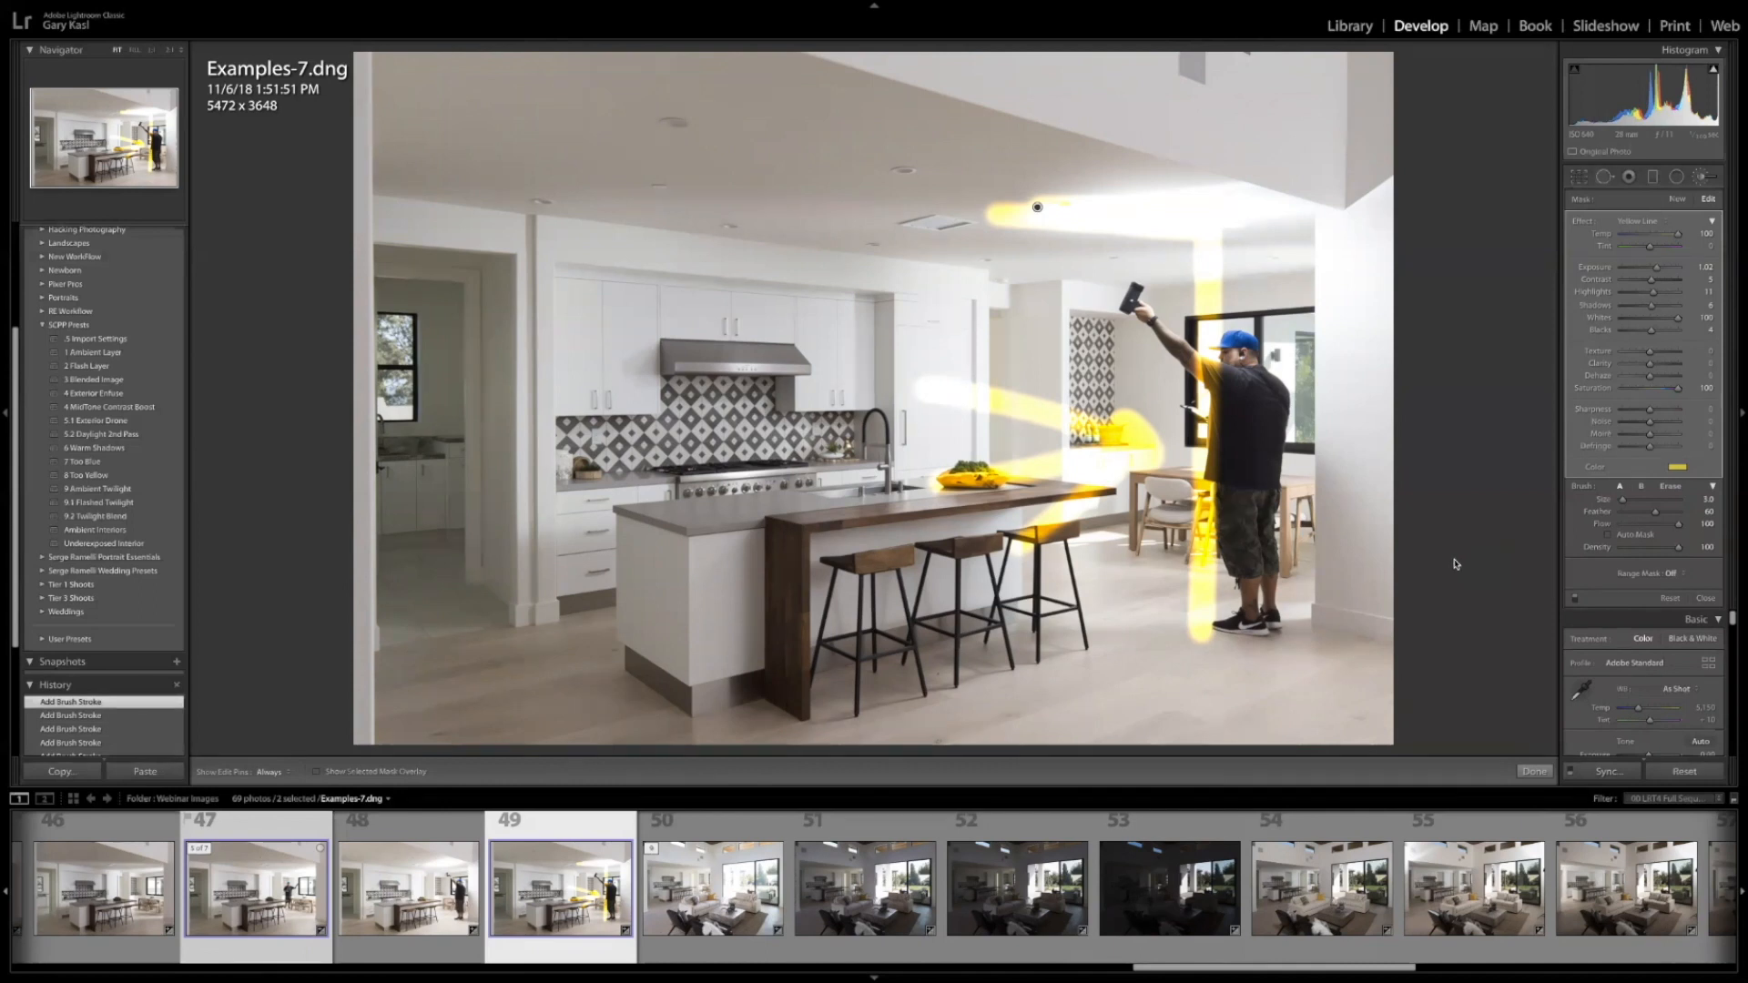
{"action": "left_click", "coordinate": [1668, 599]}
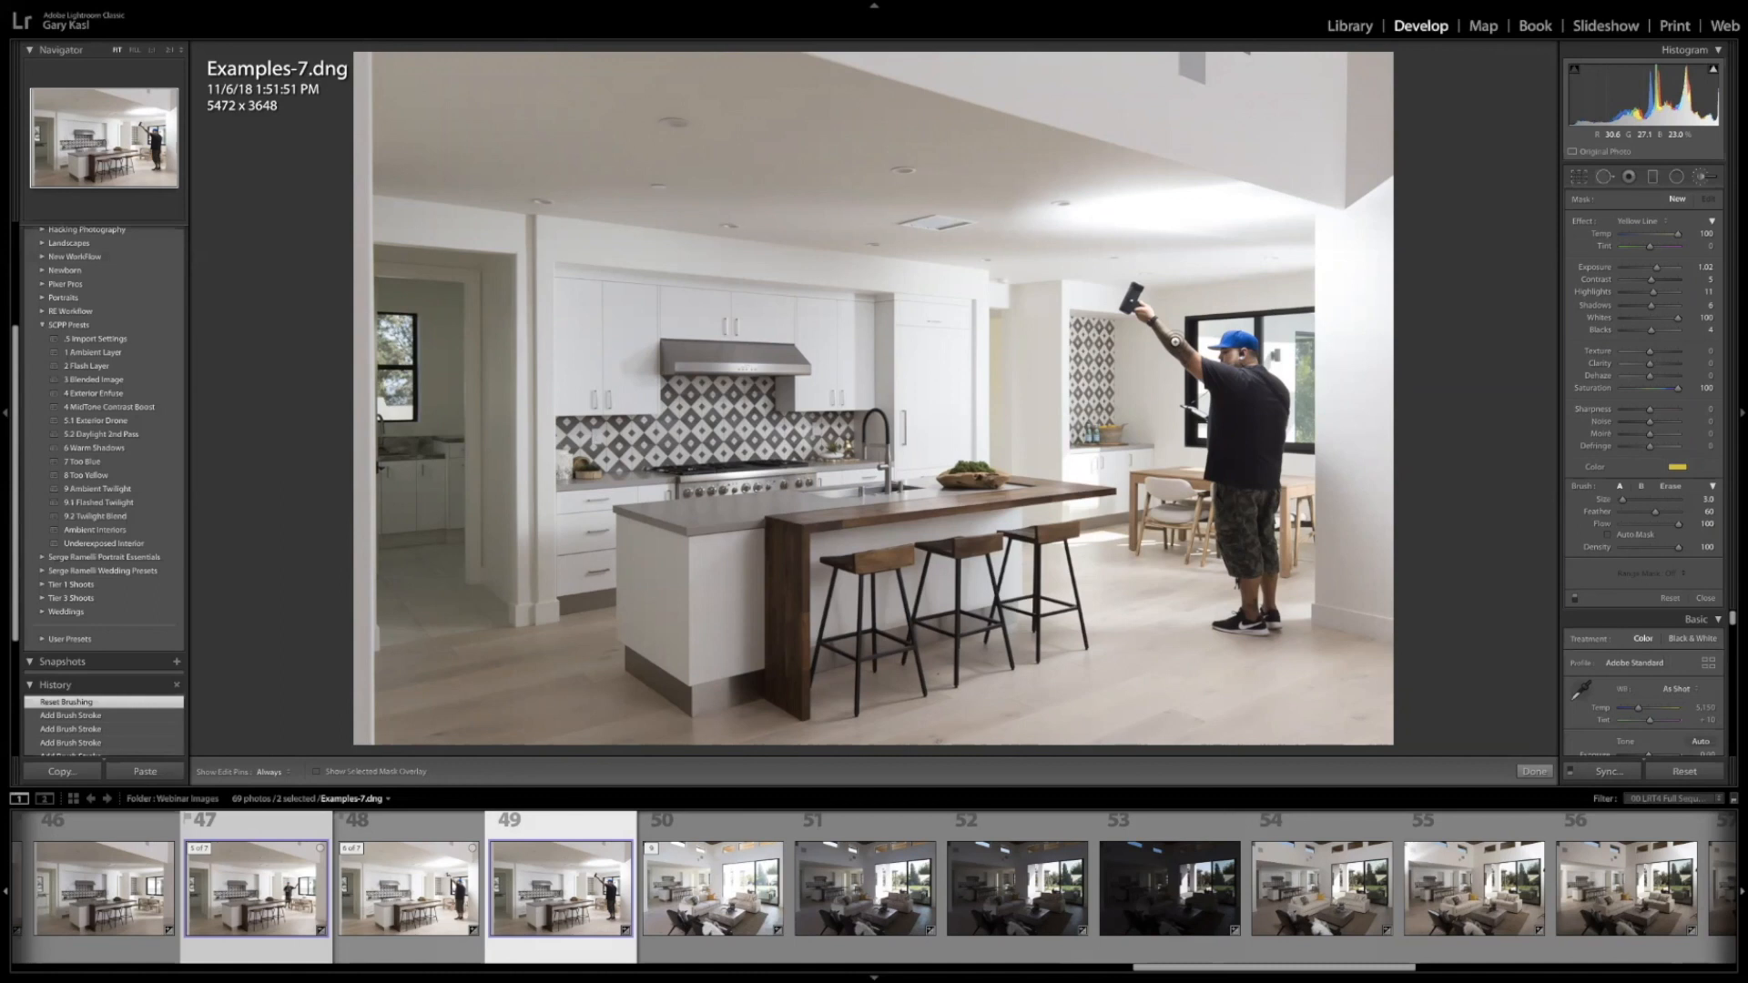
Return to Photoshop, compare the image with the Flash Base layer hidden and shown, and examine the sunlit highlights on the bed
{"action": "key", "text": "Left"}
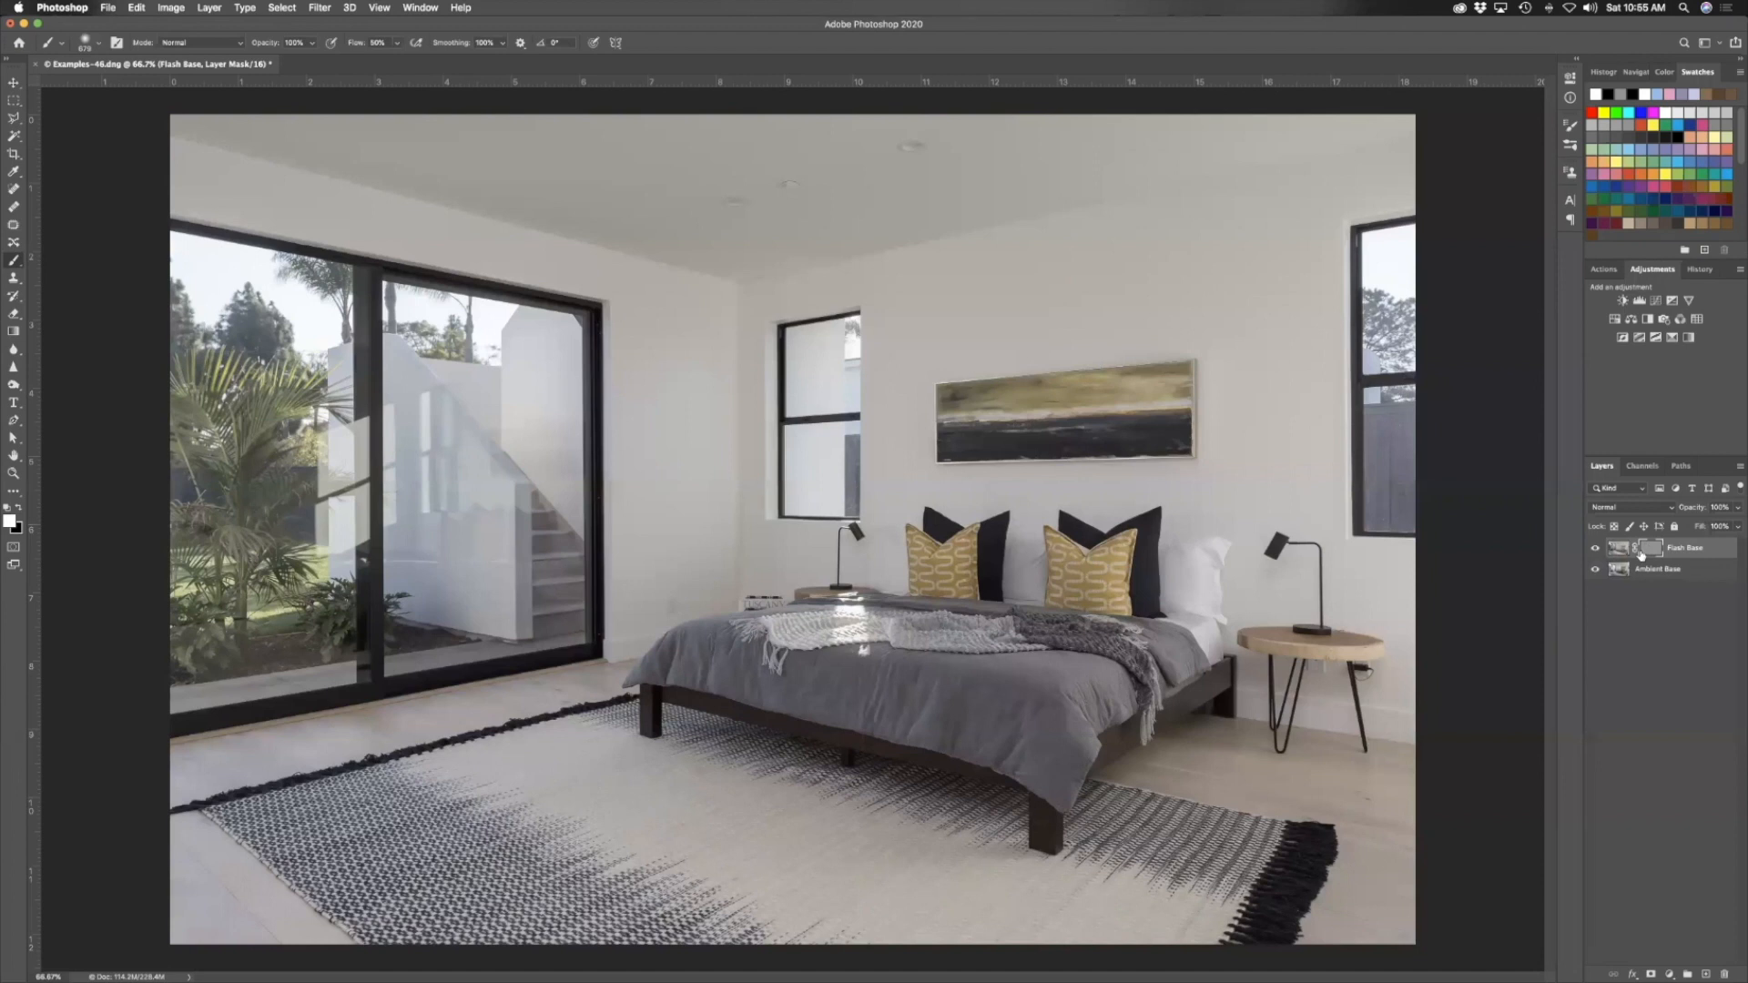
{"action": "left_click", "coordinate": [1594, 549]}
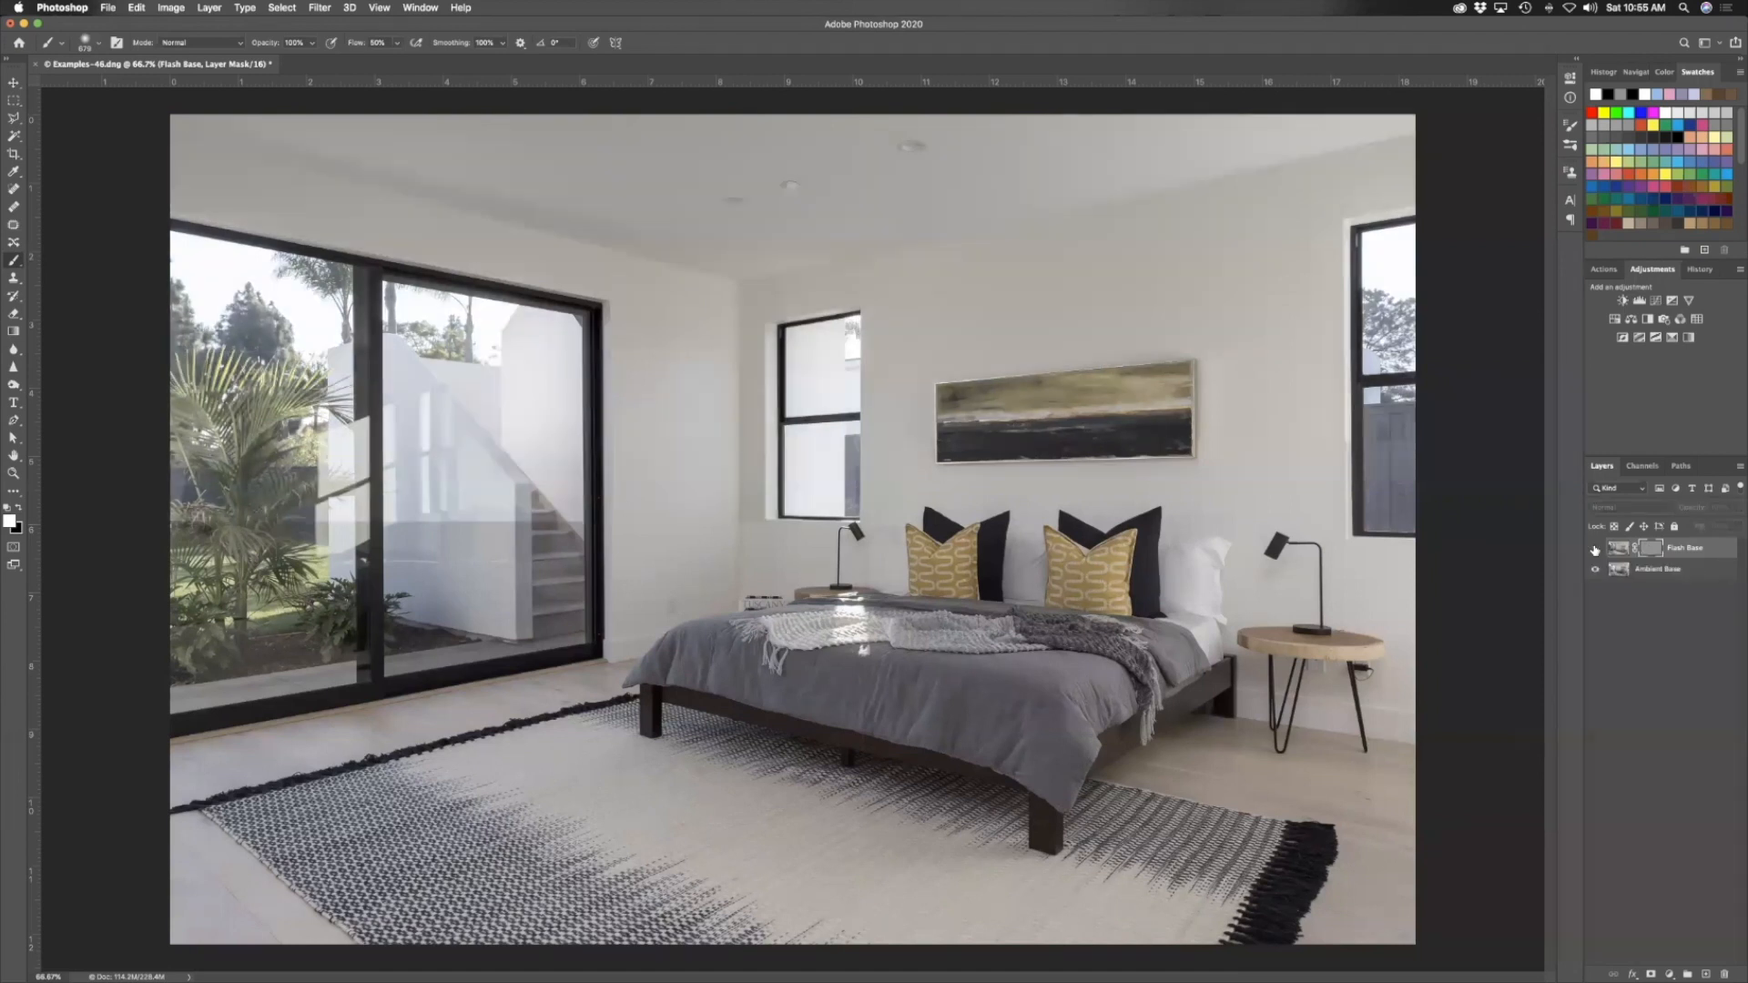
{"action": "left_click", "coordinate": [1594, 549]}
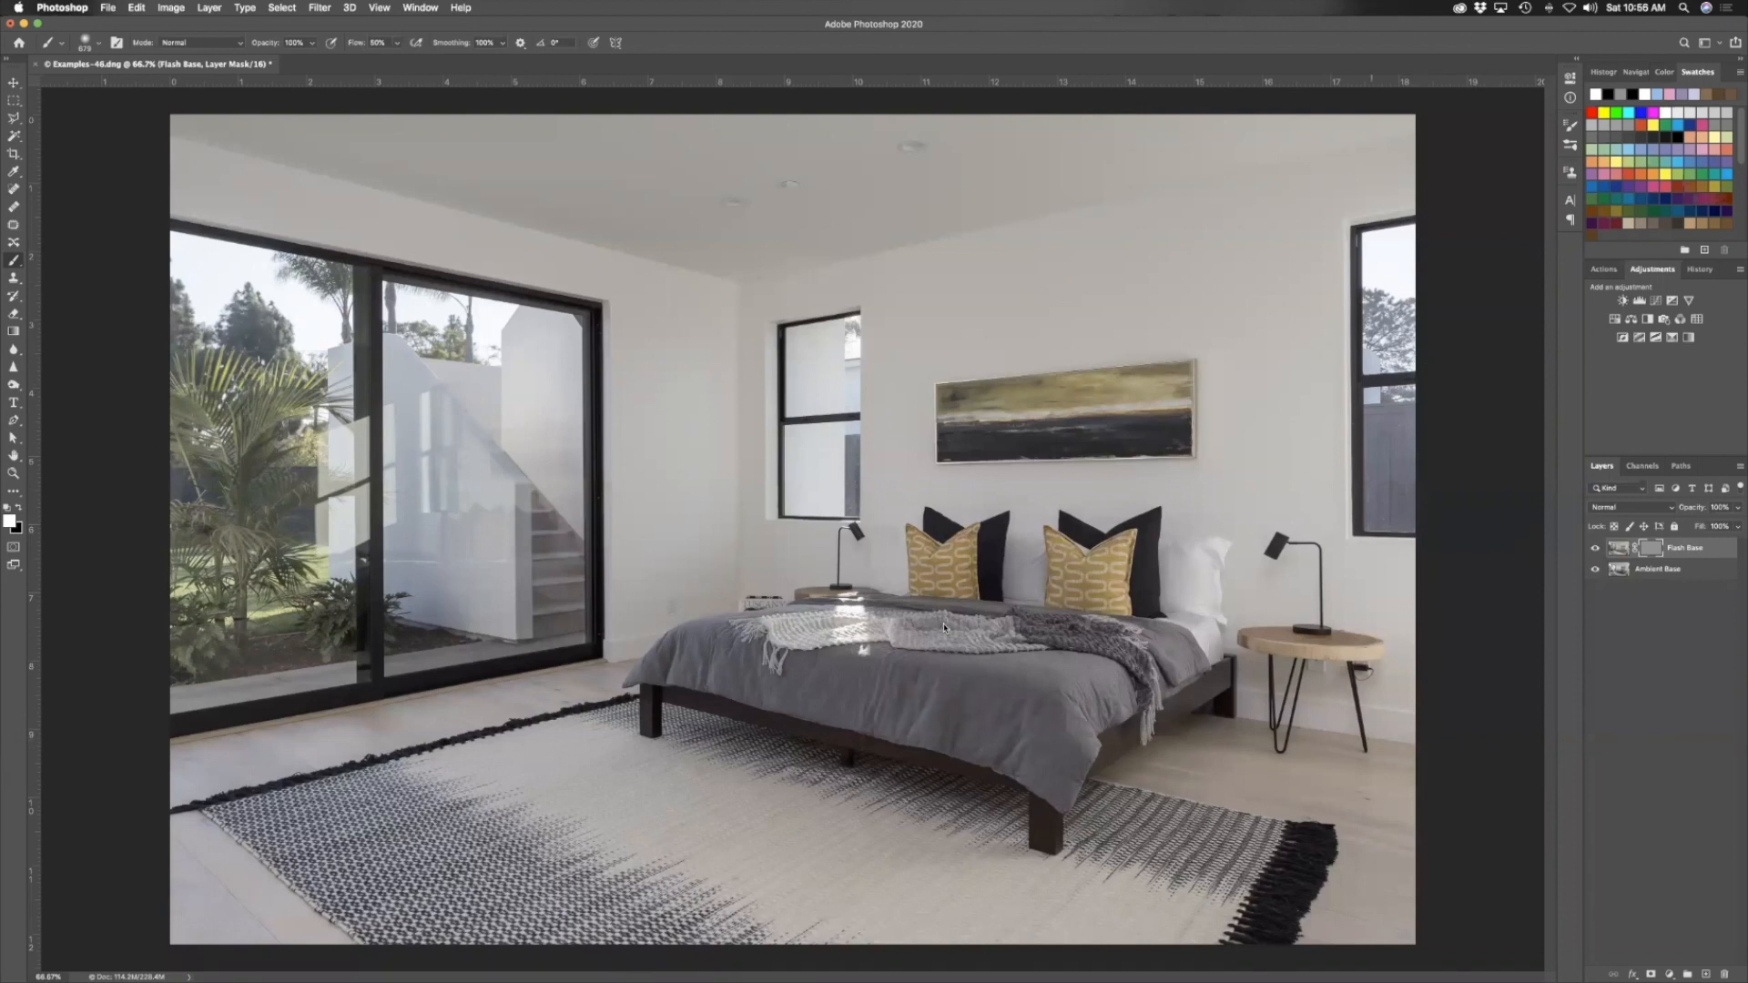
{"action": "scroll", "coordinate": [847, 647], "scroll_direction": "up", "scroll_amount": 5}
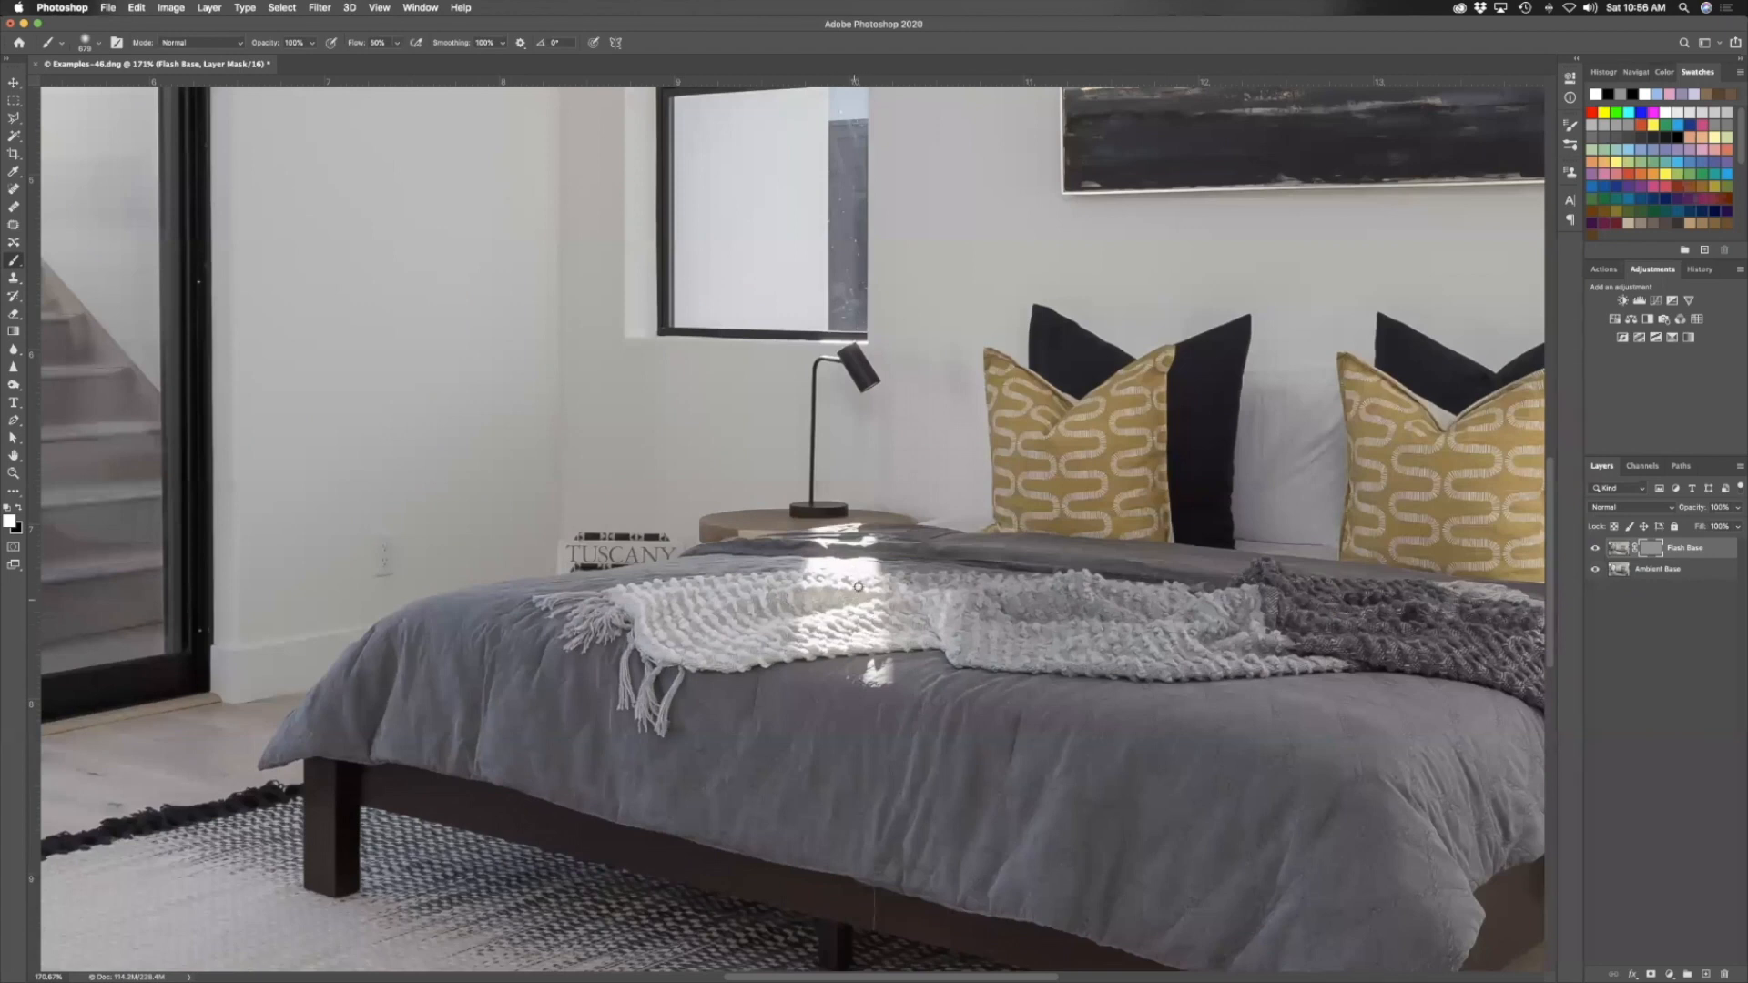
{"action": "scroll", "coordinate": [842, 571], "scroll_direction": "down", "scroll_amount": 7}
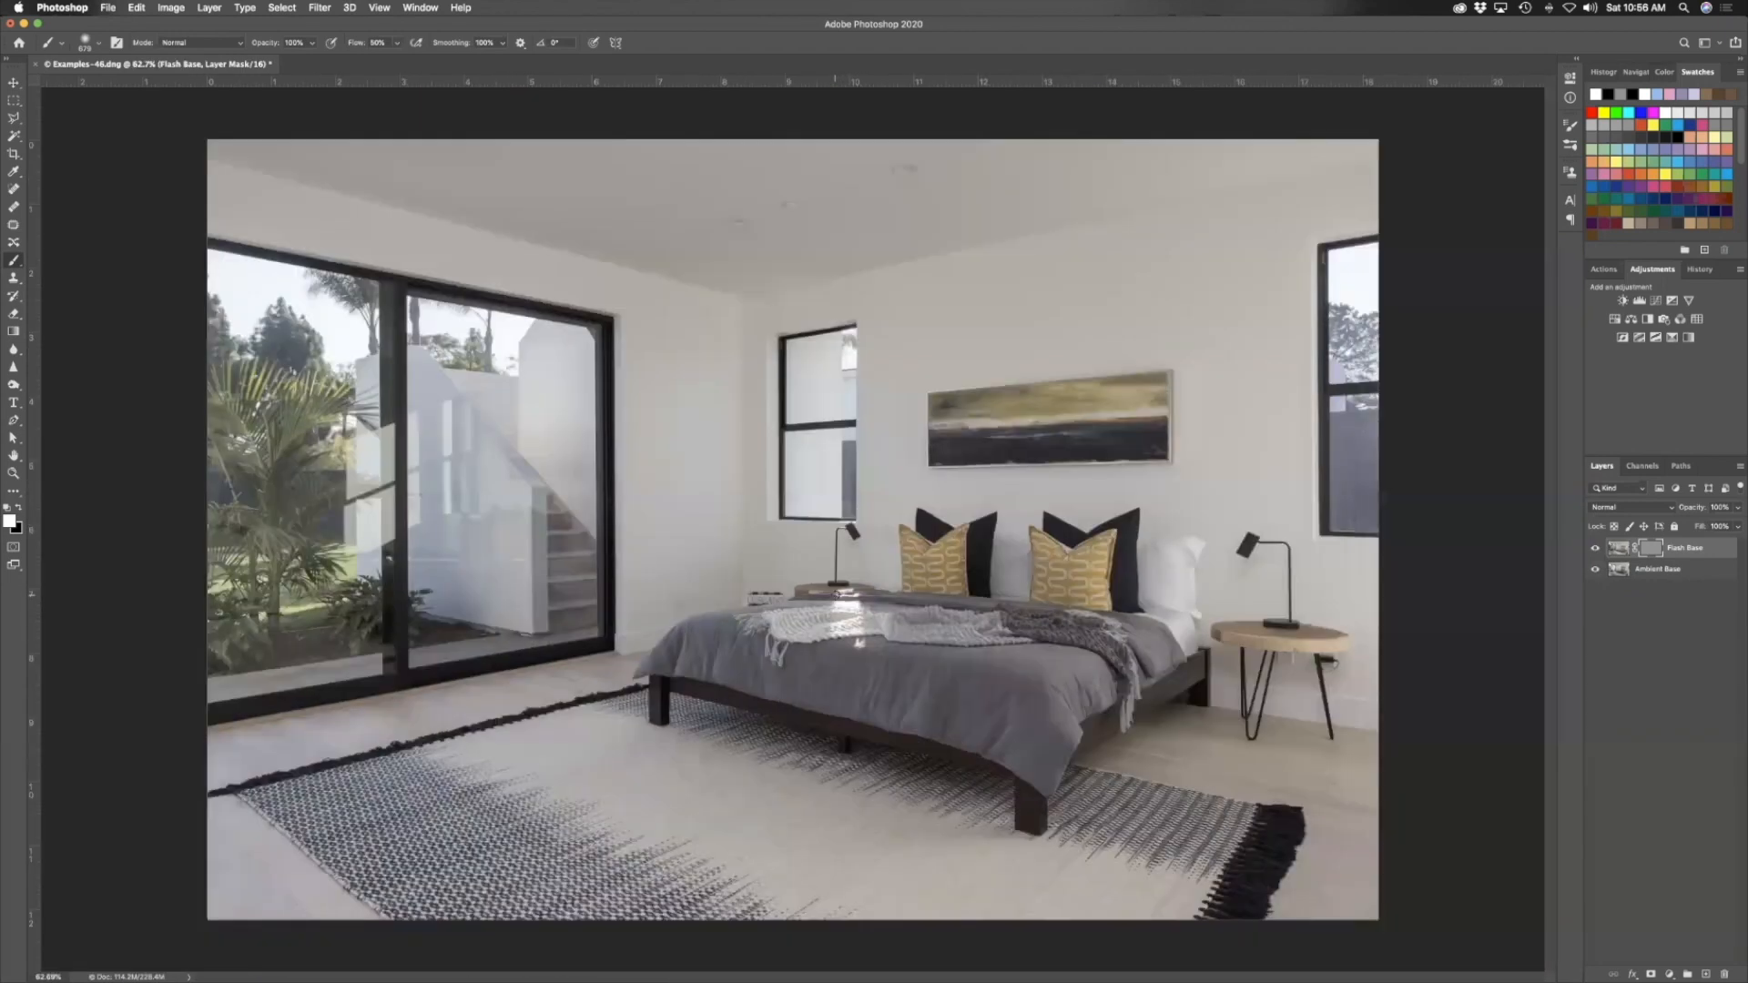
{"action": "scroll", "coordinate": [834, 596], "scroll_direction": "up", "scroll_amount": 2}
Duplicate the Flash Base layer without its mask and rename the copy Windows and Highlights
{"action": "left_click_drag", "start_coordinate": [1692, 550], "coordinate": [1705, 972]}
{"action": "left_click_drag", "start_coordinate": [1652, 551], "coordinate": [1724, 972]}
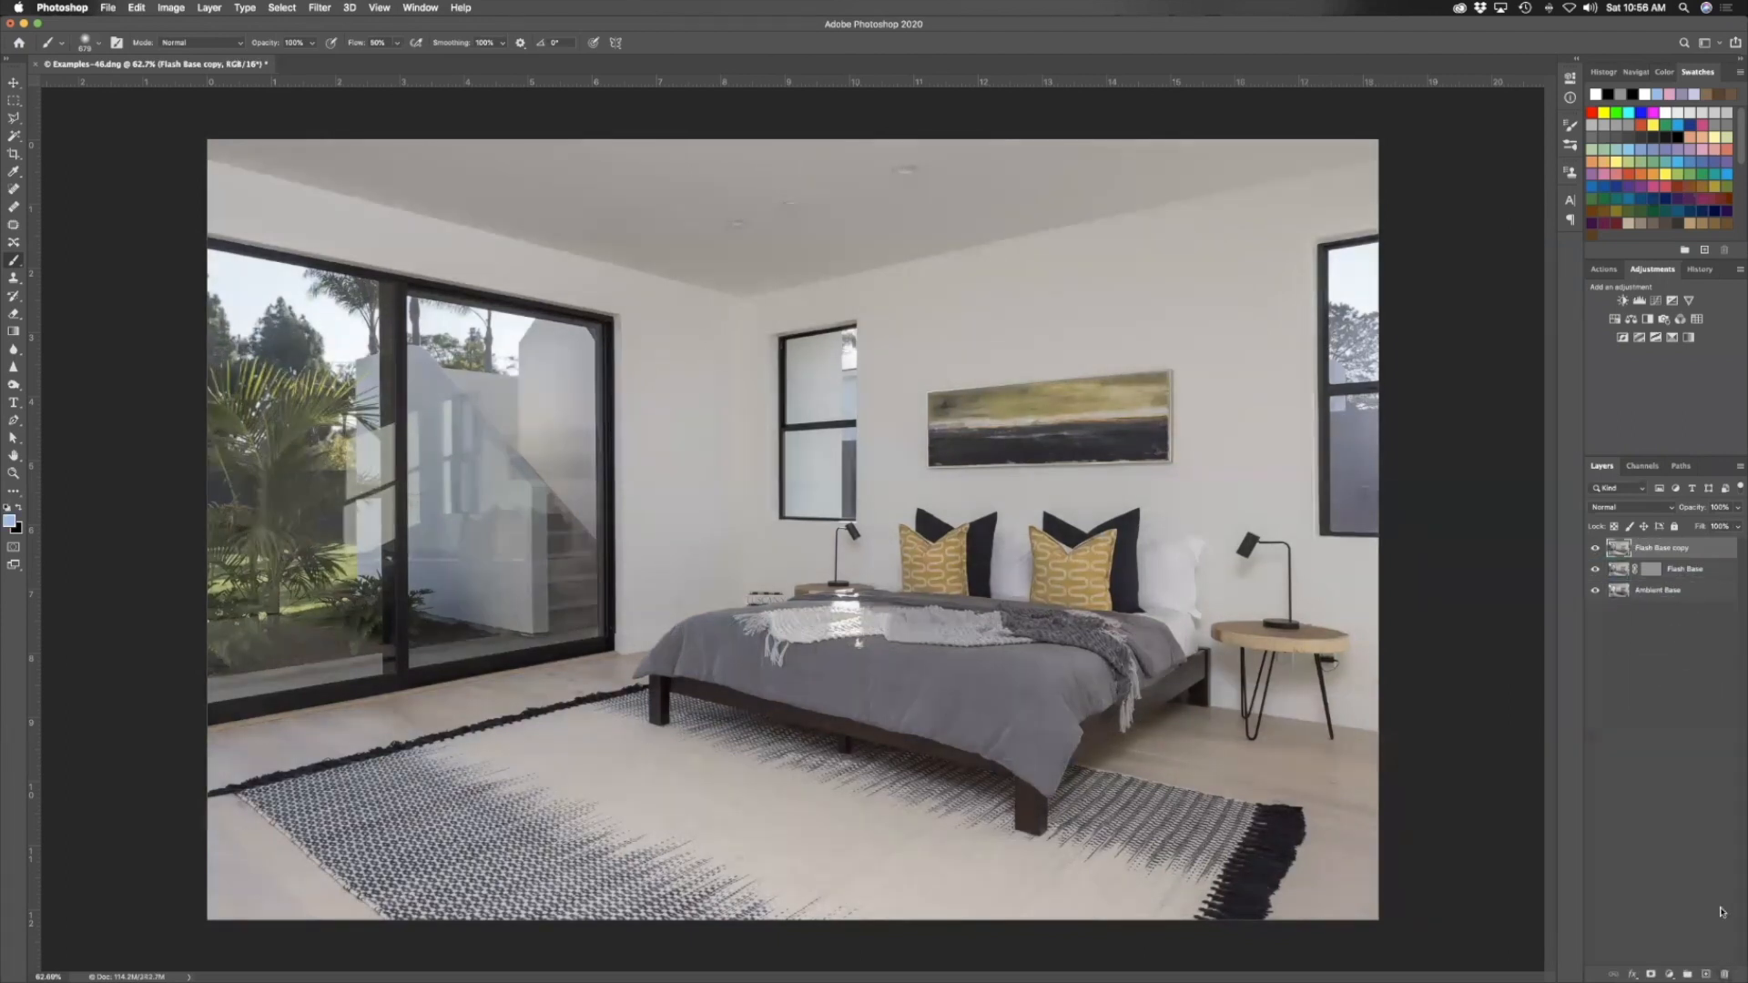
{"action": "double_click", "coordinate": [1667, 548]}
{"action": "type", "text": "H"}
{"action": "type", "text": "indows and Highlights"}
{"action": "key", "text": "Return"}
Set the Windows and Highlights layer's blending mode to Darken and compare the image with the layer hidden and shown
{"action": "left_click", "coordinate": [1622, 508]}
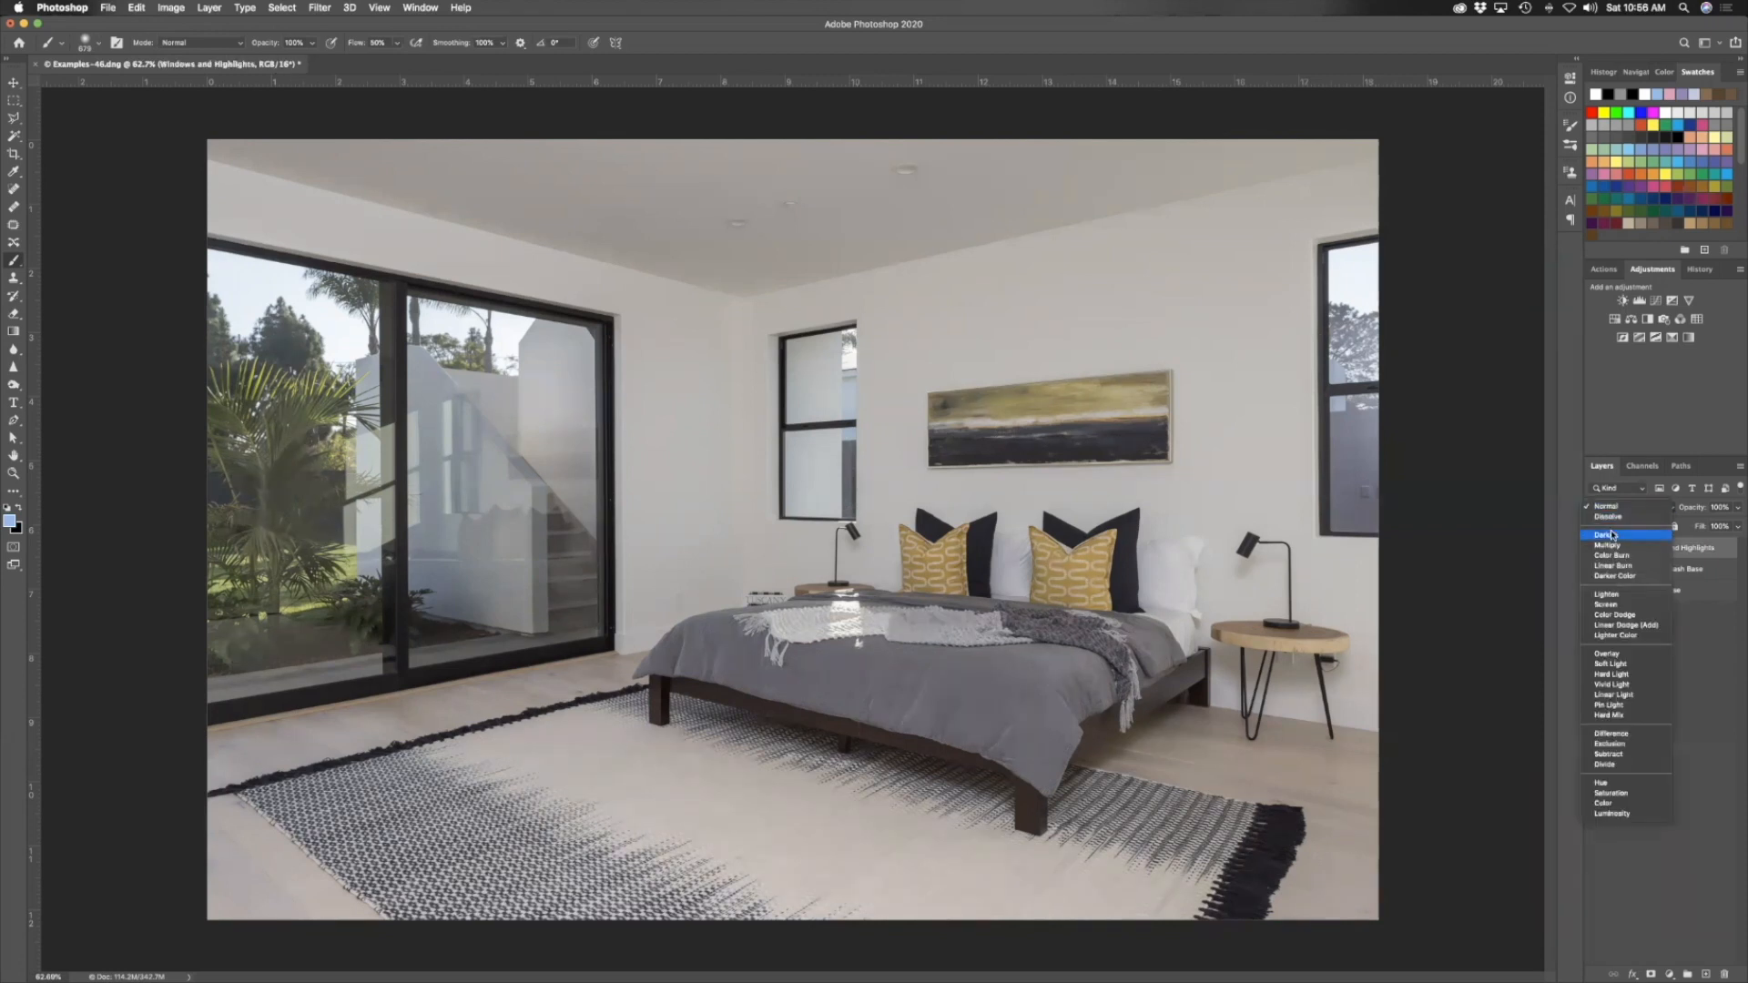
{"action": "left_click", "coordinate": [1611, 534]}
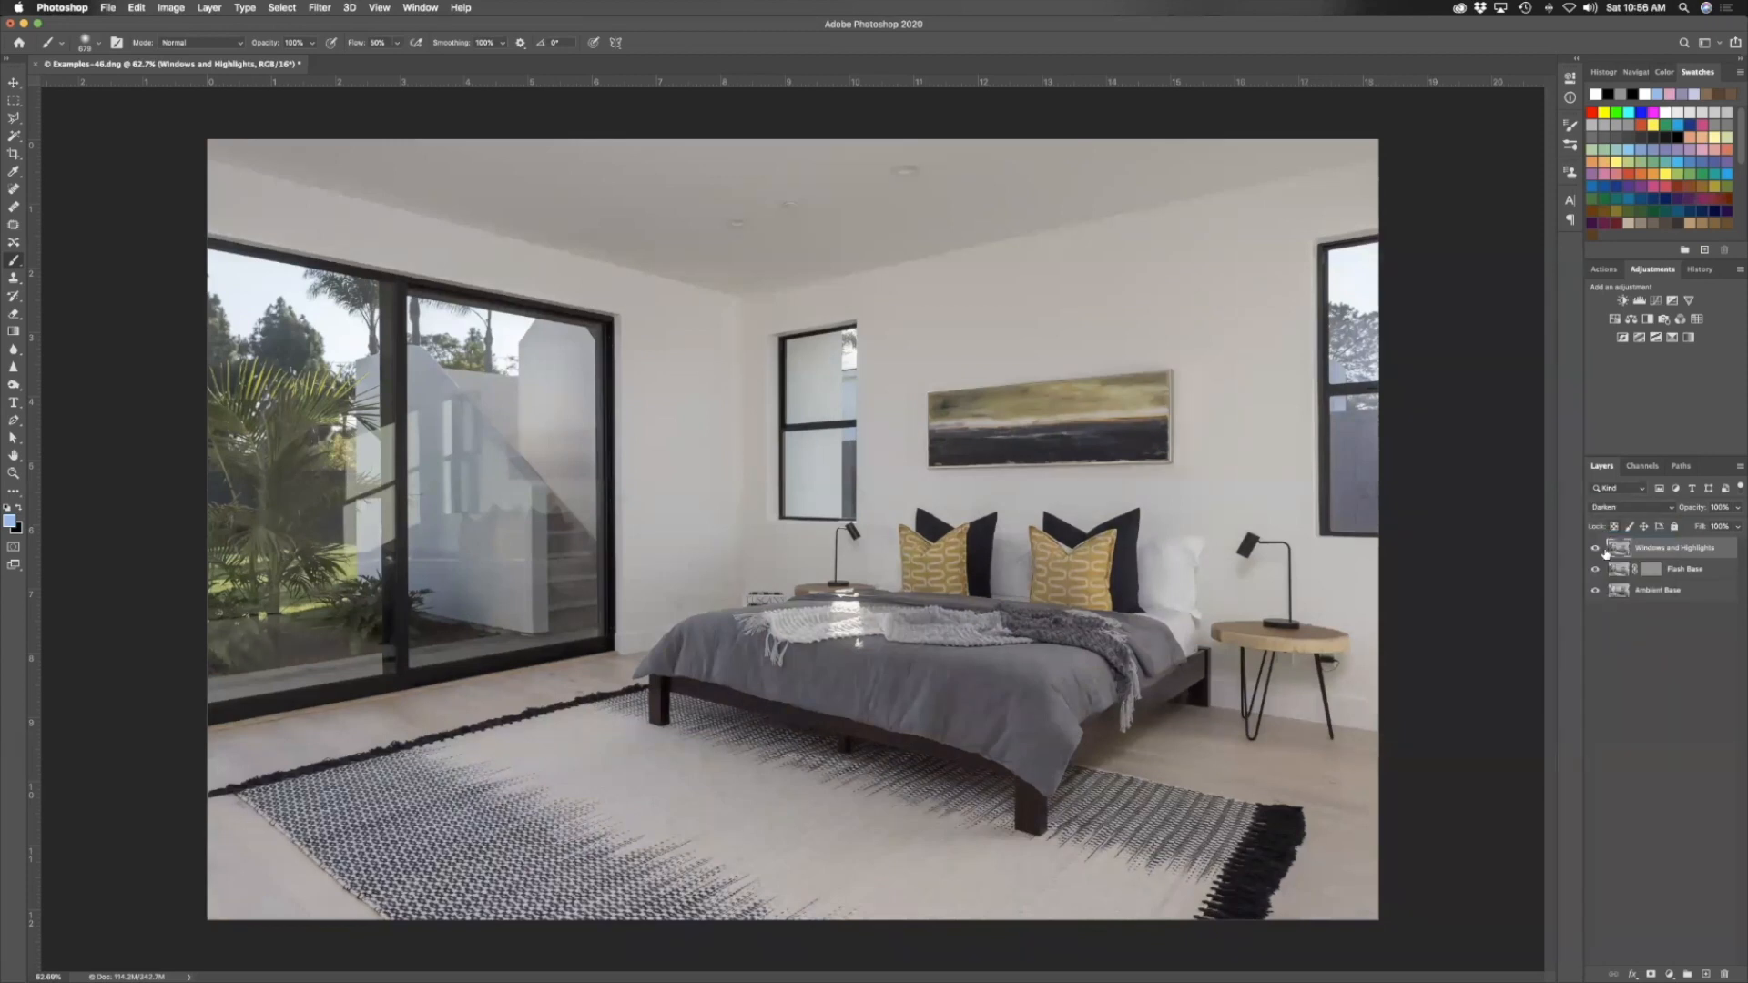
{"action": "left_click", "coordinate": [1594, 549]}
{"action": "left_click", "coordinate": [1594, 550]}
{"action": "left_click", "coordinate": [1594, 549]}
{"action": "left_click", "coordinate": [1594, 550]}
{"action": "left_click", "coordinate": [1593, 550]}
{"action": "left_click", "coordinate": [1594, 549]}
Add a black mask to the Windows and Highlights layer and paint white over the upper part of the sliding glass door view
{"action": "left_click", "coordinate": [1650, 971], "text": "alt"}
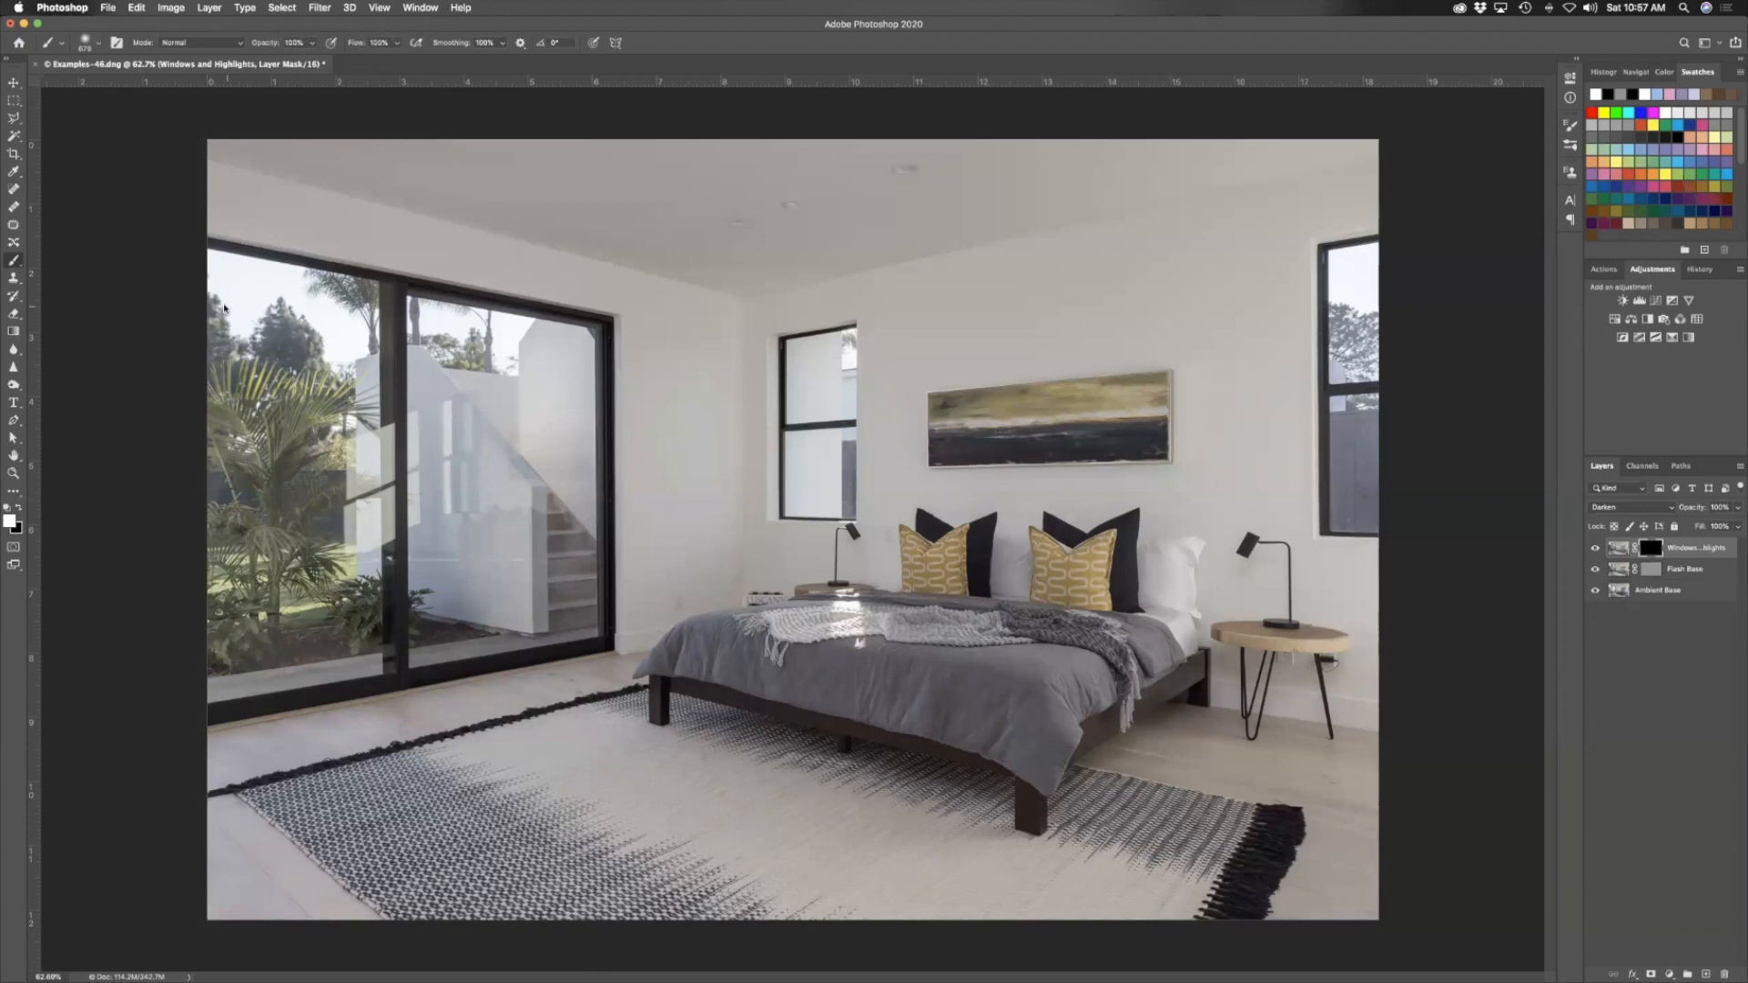
{"action": "mouse_move", "coordinate": [545, 358]}
{"action": "left_mouse_down"}
{"action": "mouse_move", "coordinate": [480, 370]}
{"action": "mouse_move", "coordinate": [577, 346]}
{"action": "mouse_move", "coordinate": [234, 284]}
{"action": "left_mouse_up"}
{"action": "mouse_move", "coordinate": [314, 381]}
{"action": "left_mouse_down"}
{"action": "mouse_move", "coordinate": [448, 399]}
{"action": "mouse_move", "coordinate": [239, 401]}
{"action": "mouse_move", "coordinate": [239, 573]}
{"action": "mouse_move", "coordinate": [300, 605]}
{"action": "mouse_move", "coordinate": [341, 583]}
{"action": "mouse_move", "coordinate": [360, 537]}
{"action": "mouse_move", "coordinate": [281, 321]}
{"action": "mouse_move", "coordinate": [296, 328]}
{"action": "left_mouse_up"}
{"action": "mouse_move", "coordinate": [417, 362]}
{"action": "left_mouse_down"}
{"action": "mouse_move", "coordinate": [550, 387]}
{"action": "mouse_move", "coordinate": [560, 405]}
{"action": "mouse_move", "coordinate": [291, 465]}
{"action": "mouse_move", "coordinate": [459, 571]}
{"action": "mouse_move", "coordinate": [416, 599]}
{"action": "mouse_move", "coordinate": [552, 583]}
{"action": "mouse_move", "coordinate": [558, 510]}
{"action": "mouse_move", "coordinate": [552, 542]}
{"action": "mouse_move", "coordinate": [663, 555]}
{"action": "mouse_move", "coordinate": [508, 492]}
{"action": "left_mouse_up"}
Paint black on the mask over the outdoor stair wall's lower part, and paint white over the two smaller windows
{"action": "key", "text": "x"}
{"action": "left_click", "coordinate": [506, 517]}
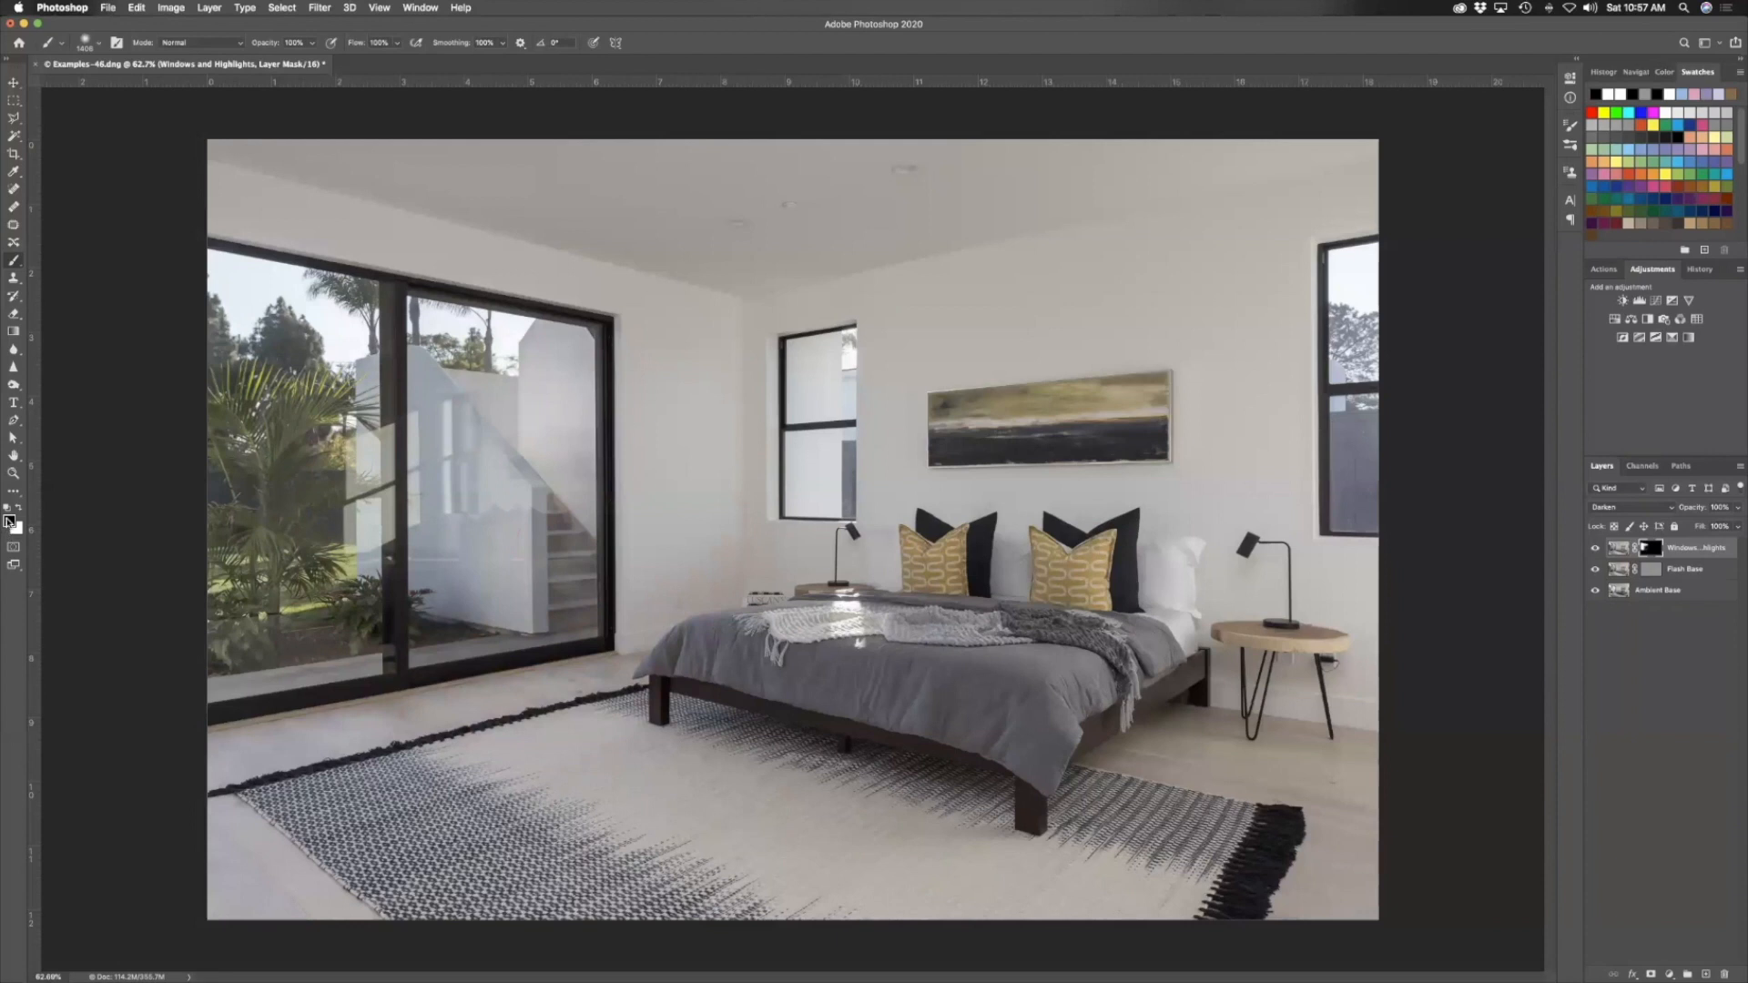
{"action": "left_click_drag", "start_coordinate": [459, 507], "coordinate": [510, 555]}
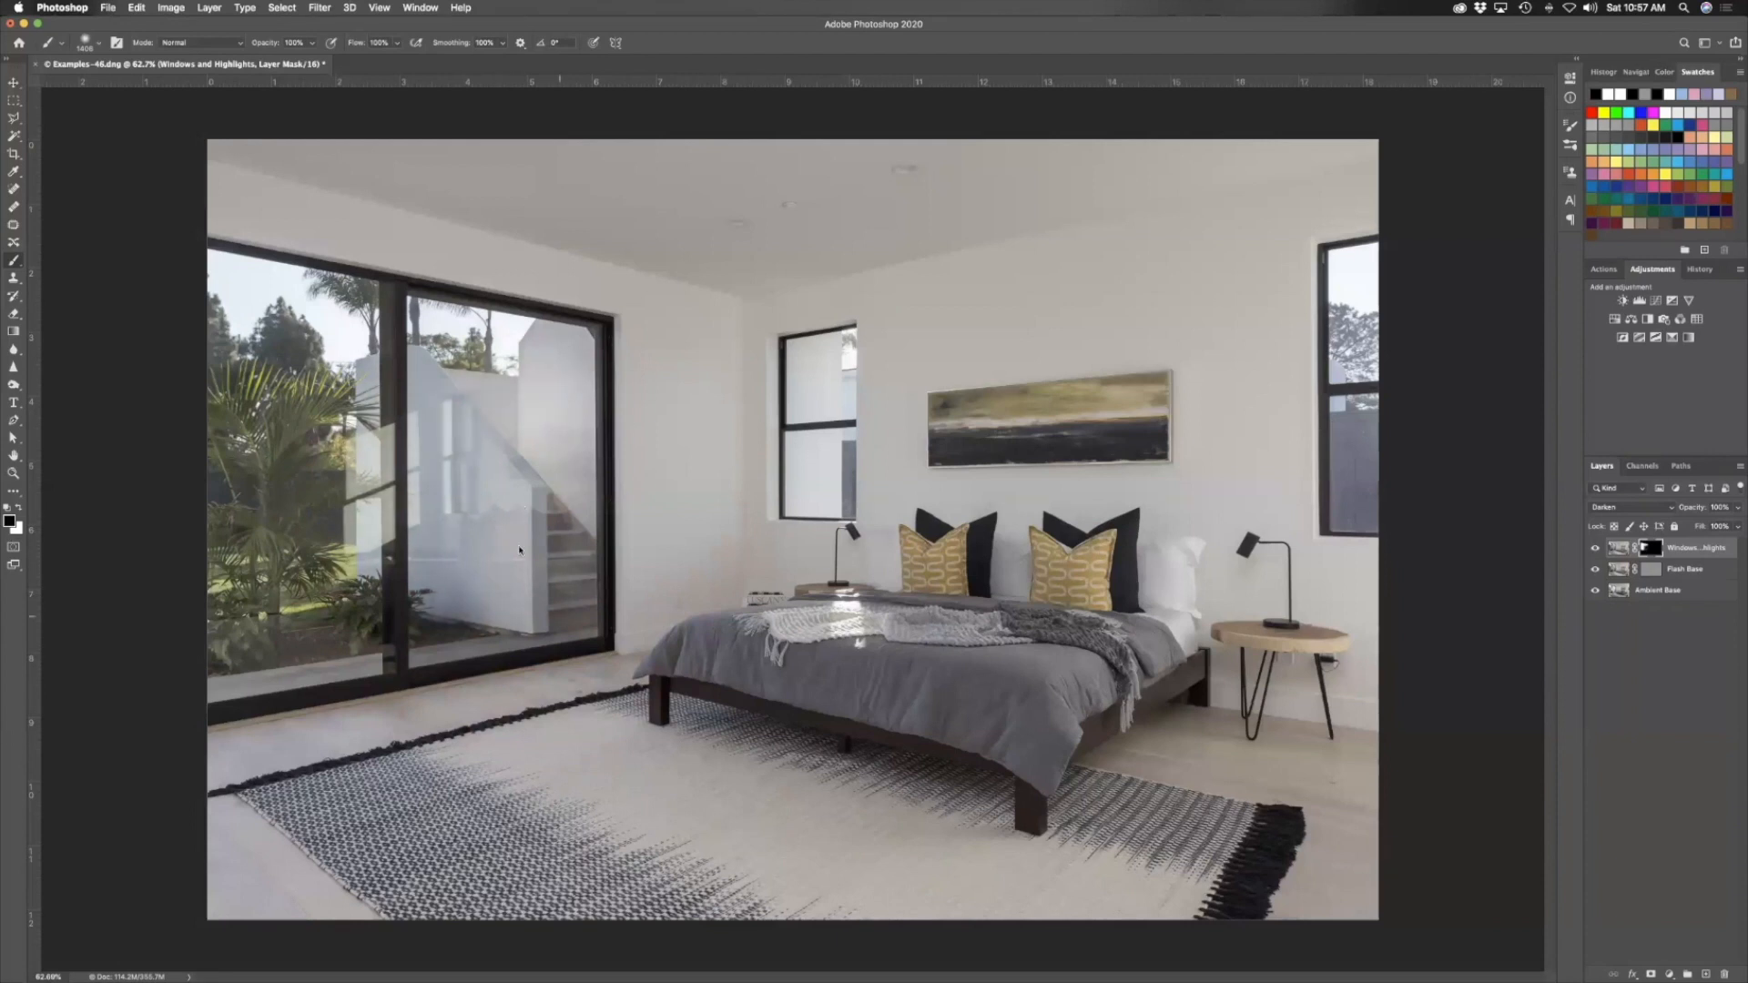
{"action": "key", "text": "x"}
{"action": "mouse_move", "coordinate": [816, 337]}
{"action": "left_mouse_down"}
{"action": "mouse_move", "coordinate": [625, 358]}
{"action": "mouse_move", "coordinate": [824, 384]}
{"action": "mouse_move", "coordinate": [810, 500]}
{"action": "mouse_move", "coordinate": [832, 339]}
{"action": "left_mouse_up"}
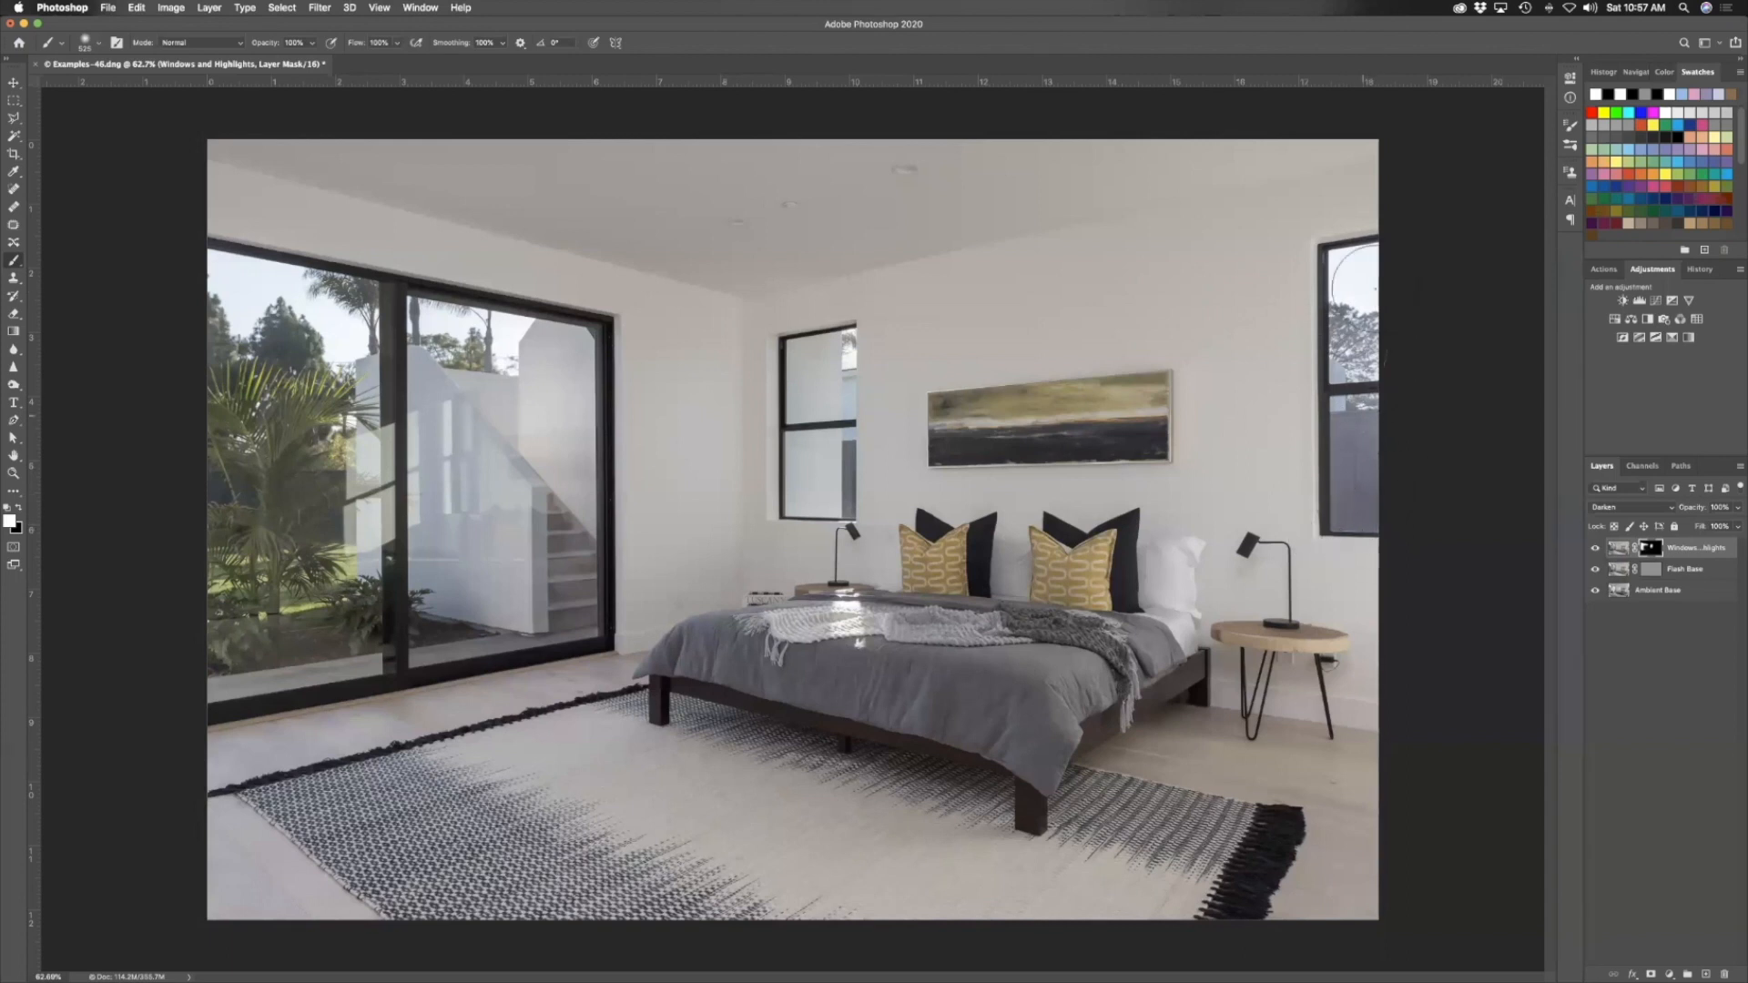
Compare the window views with the Windows and Highlights layer repeatedly hidden and shown
{"action": "left_click", "coordinate": [1595, 548]}
{"action": "left_click", "coordinate": [1595, 548]}
{"action": "left_click", "coordinate": [1594, 548]}
{"action": "left_click", "coordinate": [1595, 548]}
{"action": "left_click", "coordinate": [1595, 548]}
{"action": "left_click", "coordinate": [1595, 548]}
{"action": "left_click", "coordinate": [1595, 547]}
{"action": "left_click", "coordinate": [1595, 547]}
{"action": "left_click", "coordinate": [1595, 548]}
{"action": "left_click", "coordinate": [1595, 548]}
{"action": "left_click", "coordinate": [1595, 547]}
{"action": "left_click", "coordinate": [1594, 548]}
{"action": "left_click", "coordinate": [1595, 548]}
{"action": "left_click", "coordinate": [1594, 548]}
{"action": "left_click", "coordinate": [1595, 548]}
{"action": "left_click", "coordinate": [1595, 547]}
{"action": "left_click", "coordinate": [1594, 548]}
{"action": "left_click", "coordinate": [1594, 548]}
{"action": "left_click", "coordinate": [1594, 548]}
{"action": "left_click", "coordinate": [1595, 548]}
Touch up the Windows and Highlights mask on the wall beside the far-right window, using white and black paint
{"action": "left_click_drag", "start_coordinate": [1248, 223], "coordinate": [1178, 222]}
{"action": "key", "text": "x"}
{"action": "left_click_drag", "start_coordinate": [1302, 234], "coordinate": [1310, 240]}
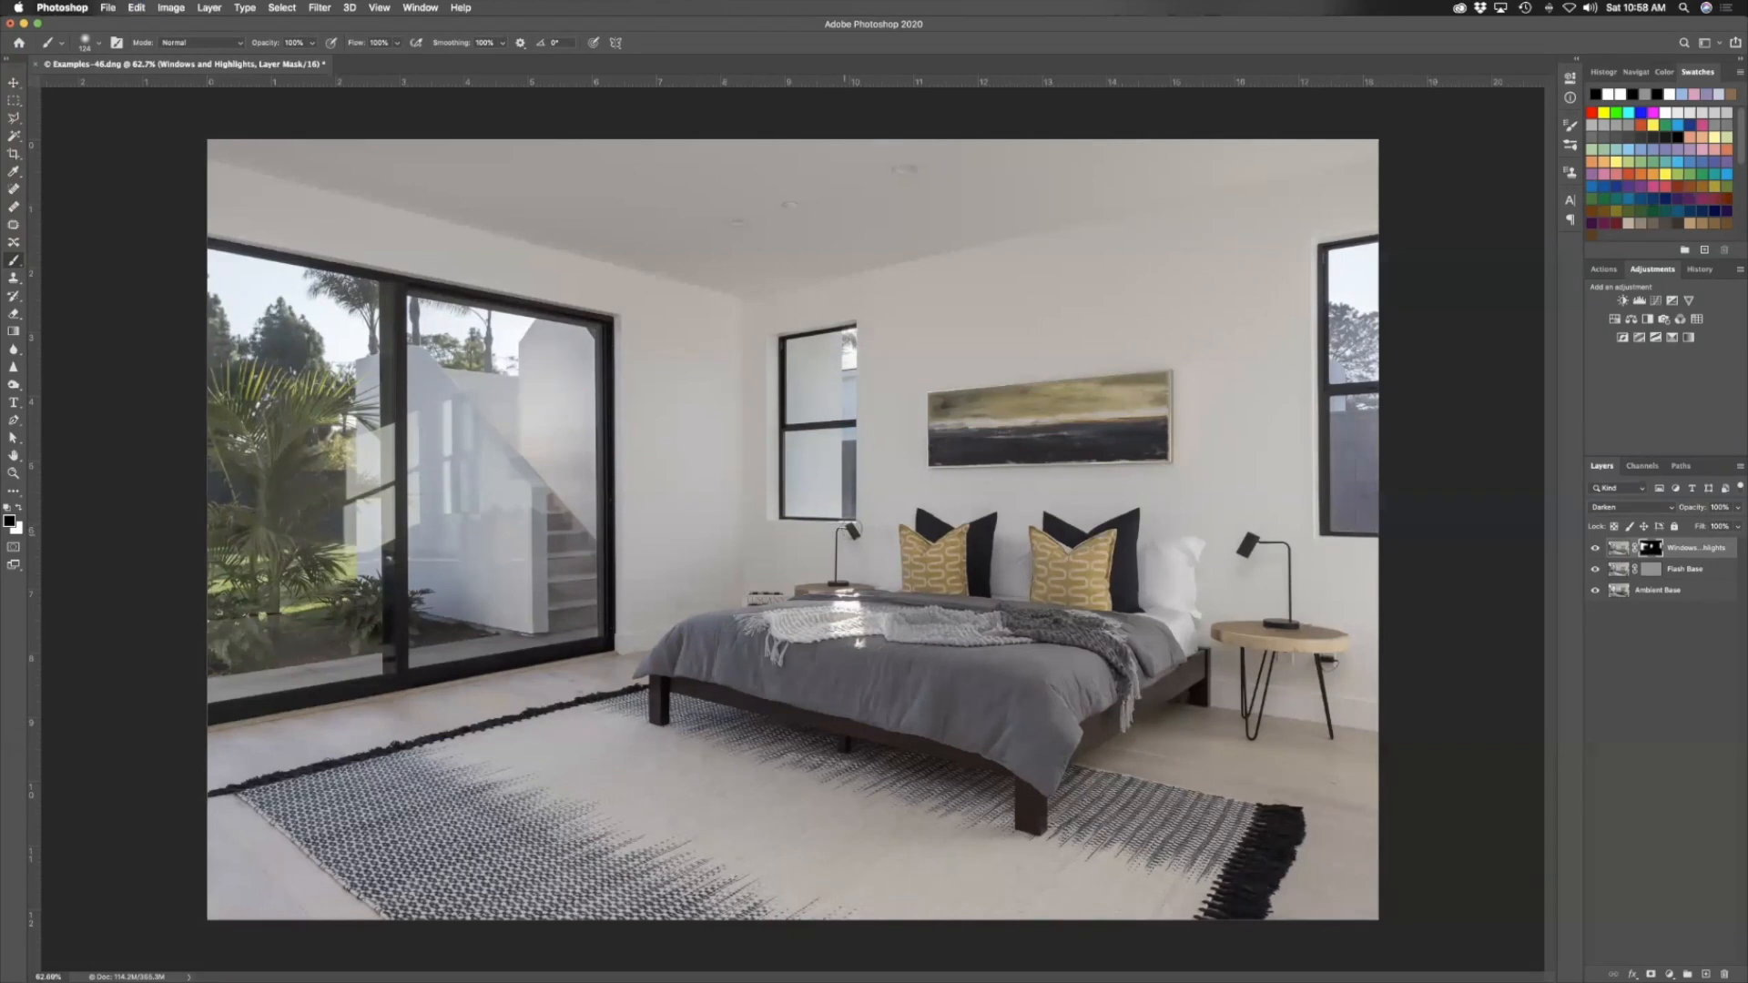
Paint white on the Windows and Highlights mask over the sunlit patches on the bed's throw and duvet
{"action": "key", "text": "x"}
{"action": "left_click_drag", "start_coordinate": [846, 607], "coordinate": [864, 607]}
{"action": "scroll", "coordinate": [847, 606], "scroll_direction": "up", "scroll_amount": 8}
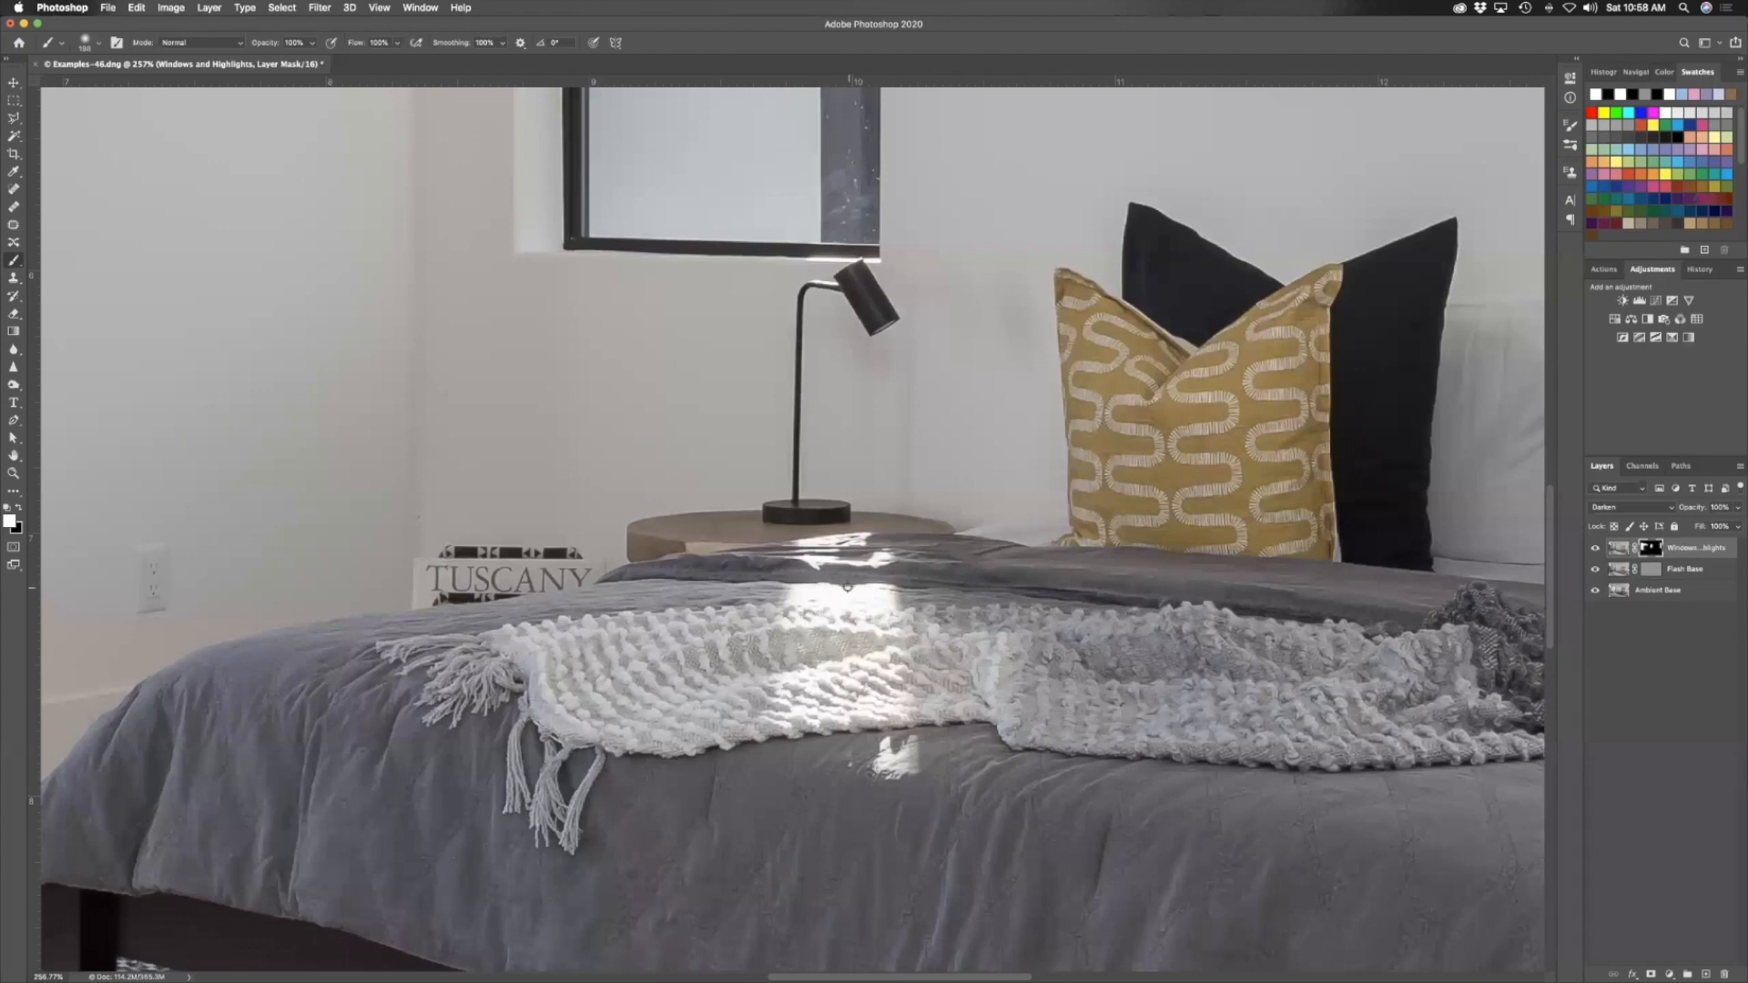
{"action": "left_click_drag", "start_coordinate": [859, 592], "coordinate": [858, 590]}
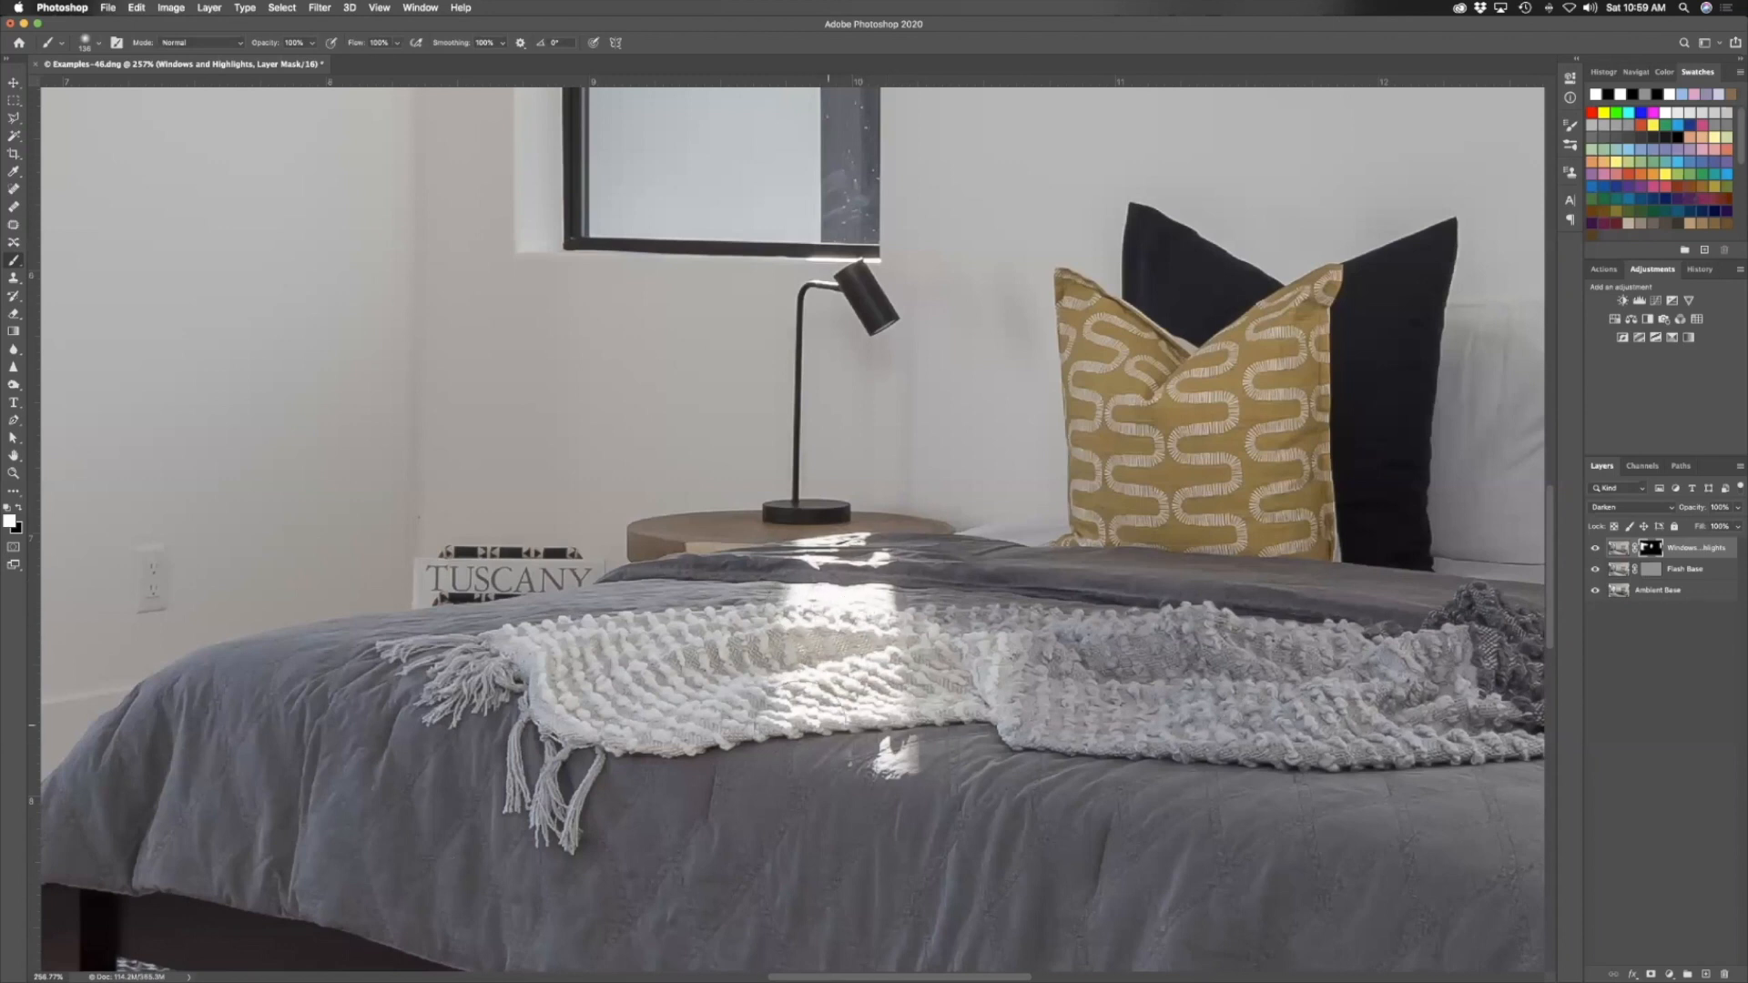
Compare the bed highlights up close and the whole room with the Windows and Highlights layer hidden and shown
{"action": "left_click", "coordinate": [1595, 548]}
{"action": "left_click", "coordinate": [1594, 548]}
{"action": "left_click", "coordinate": [1595, 548]}
{"action": "left_click", "coordinate": [1595, 548]}
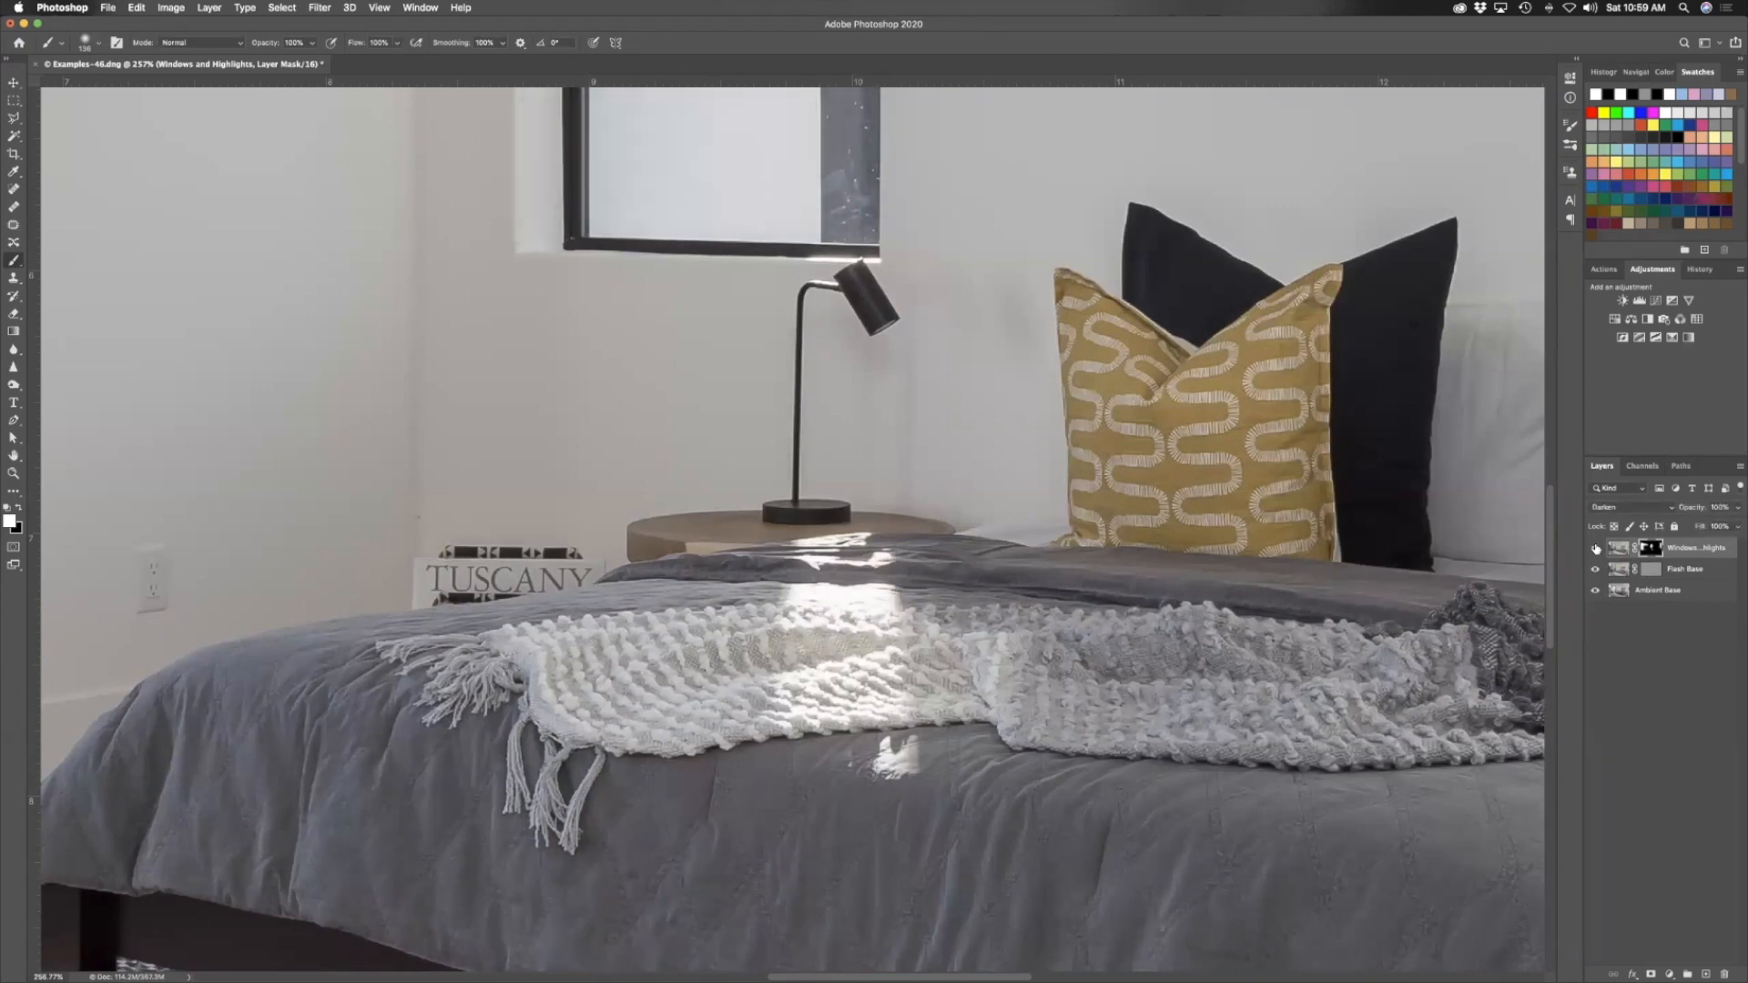
{"action": "scroll", "coordinate": [973, 531], "scroll_direction": "down", "scroll_amount": 10}
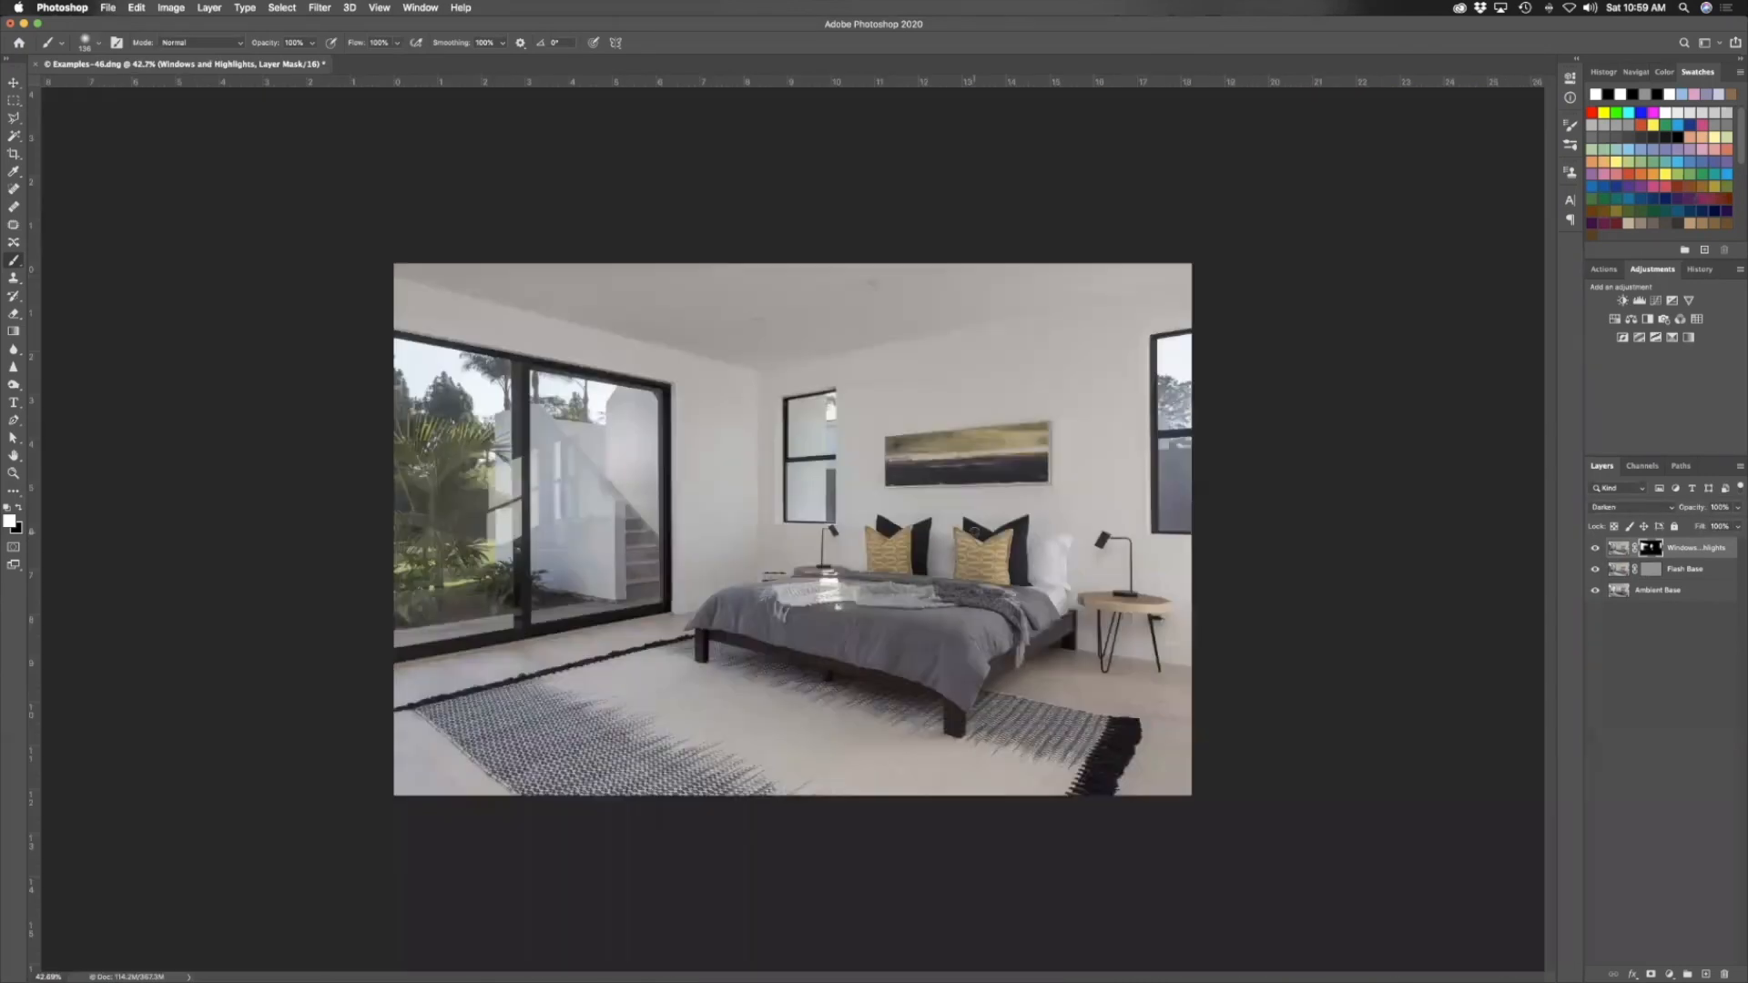
{"action": "left_click", "coordinate": [1595, 548]}
{"action": "left_click", "coordinate": [1595, 548]}
{"action": "left_click", "coordinate": [1595, 548]}
{"action": "left_click", "coordinate": [1595, 548]}
{"action": "left_click", "coordinate": [1594, 548]}
{"action": "left_click", "coordinate": [1595, 548]}
{"action": "left_click", "coordinate": [1595, 548]}
{"action": "left_click", "coordinate": [1595, 548]}
Duplicate the Ambient Base layer and move the copy to the top of the layer stack
{"action": "left_click", "coordinate": [1680, 570]}
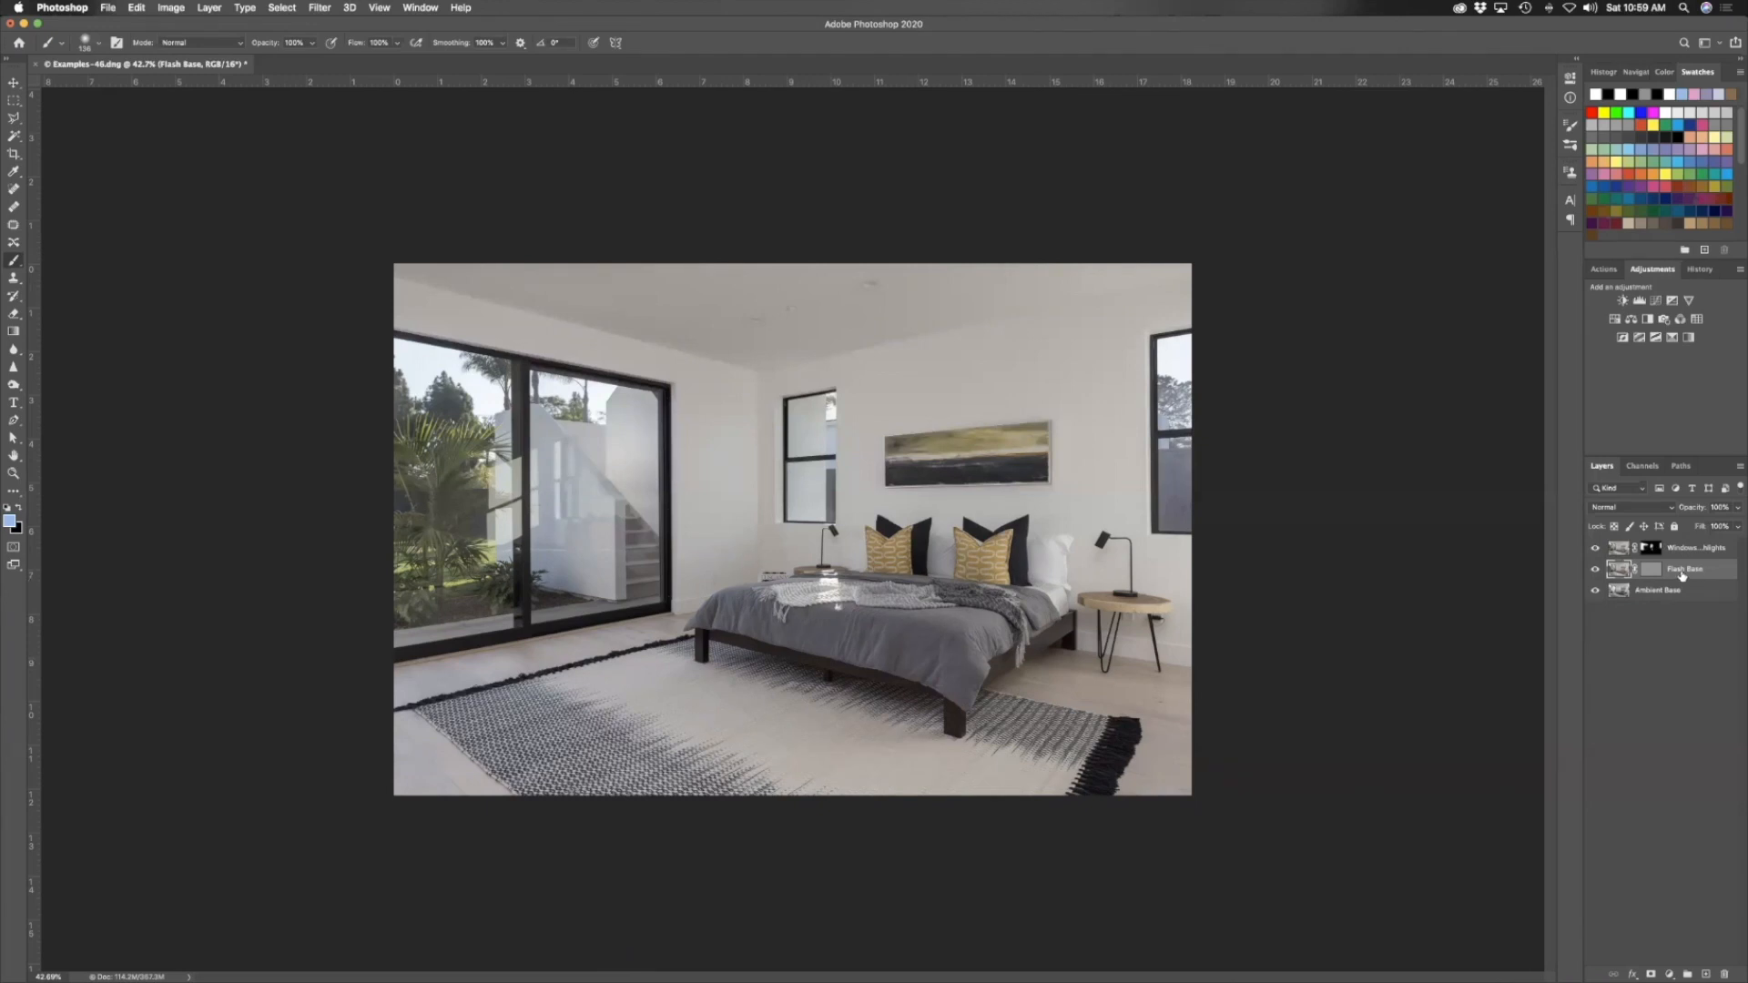
{"action": "left_click", "coordinate": [1661, 593]}
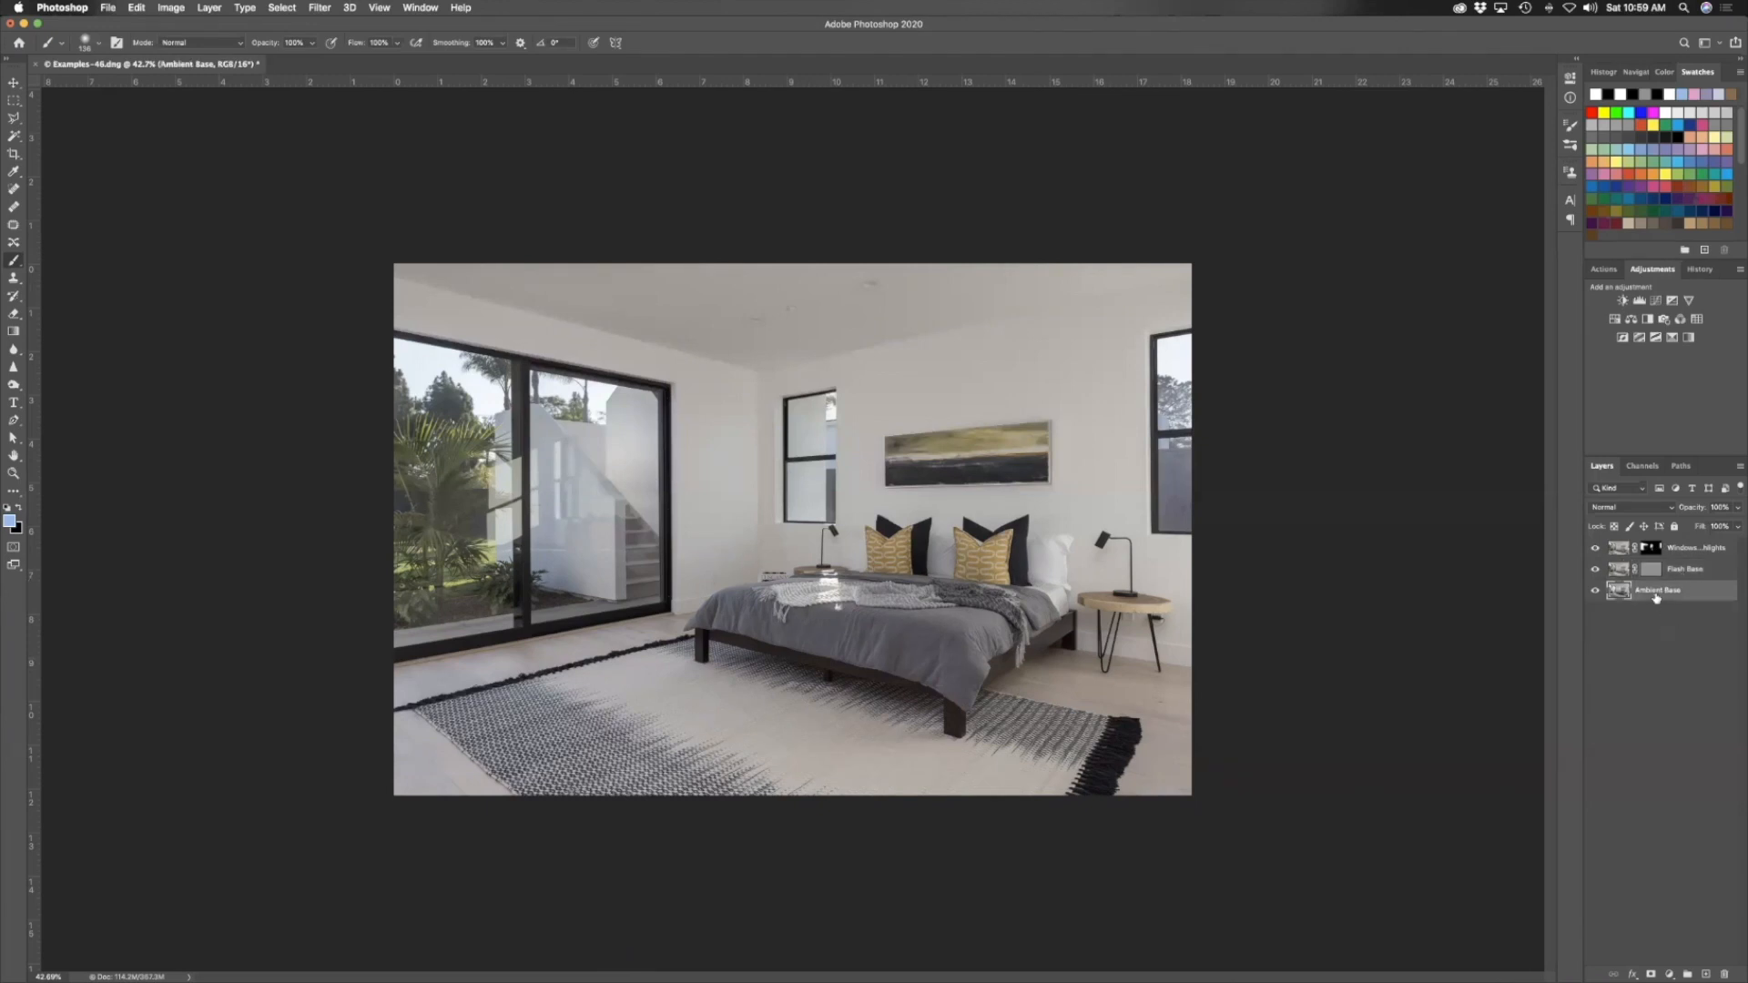
{"action": "left_click_drag", "start_coordinate": [1675, 594], "coordinate": [1705, 974]}
{"action": "left_click_drag", "start_coordinate": [1685, 592], "coordinate": [1685, 550]}
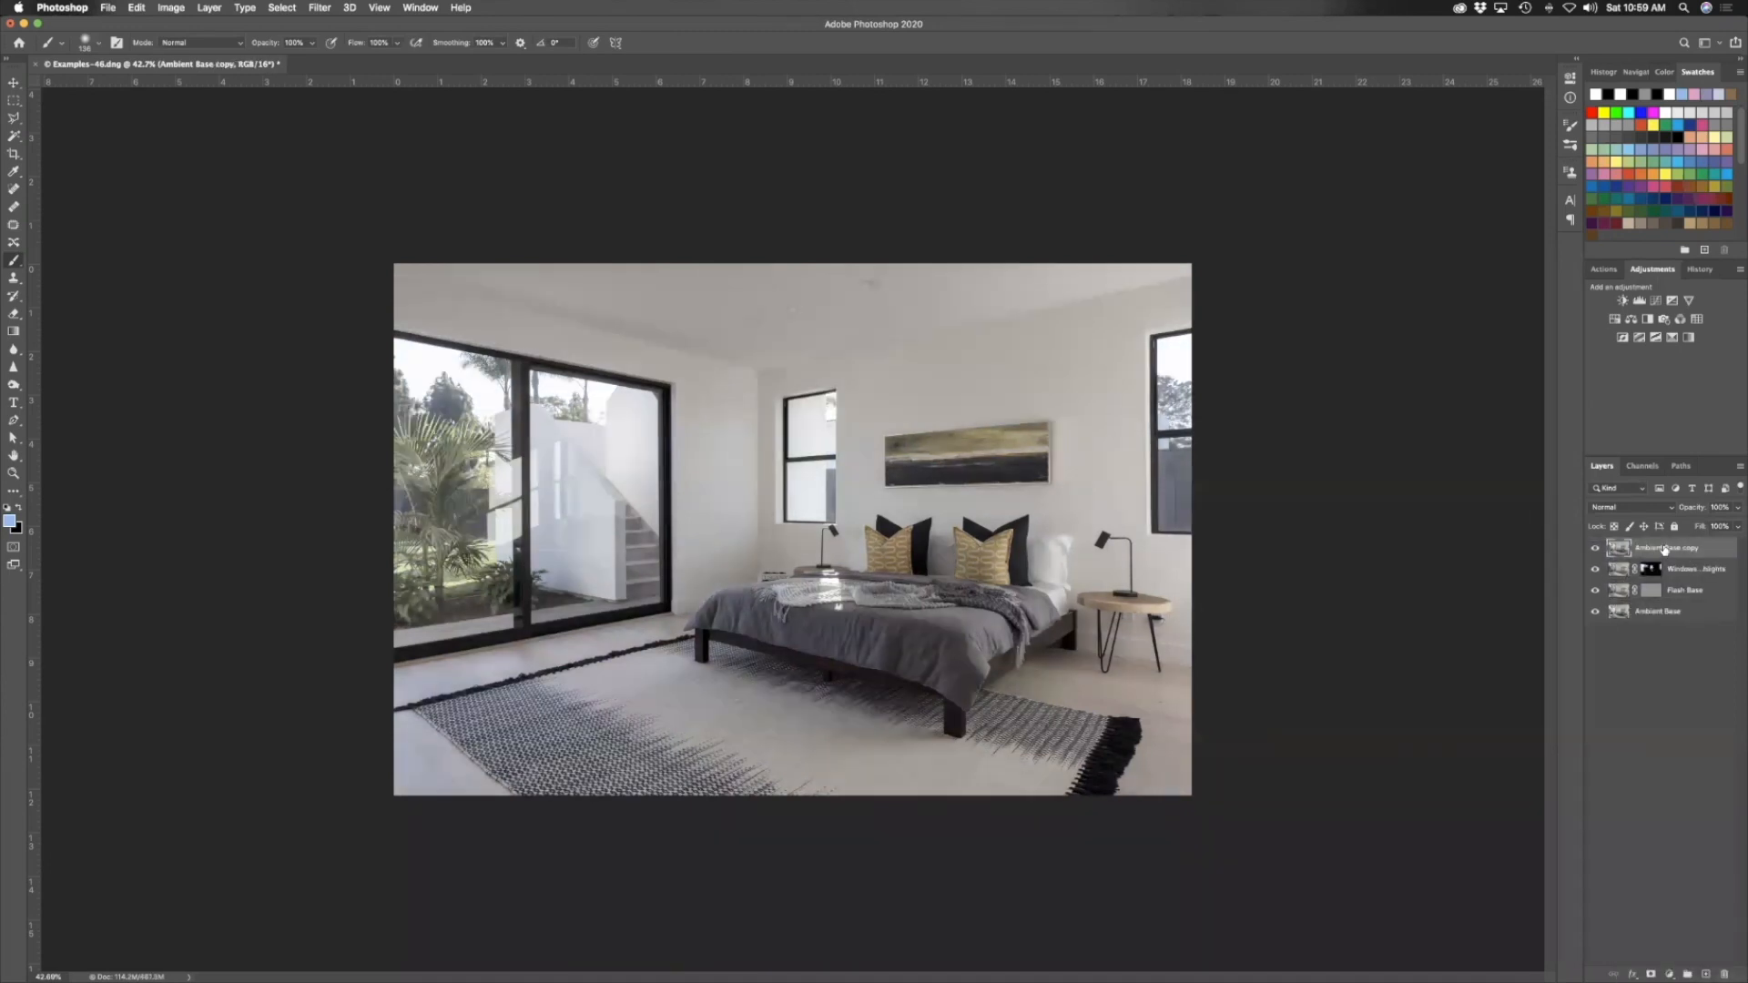
Rename the Ambient Base copy as Luminance
{"action": "double_click", "coordinate": [1662, 548]}
{"action": "key", "text": "BackSpace"}
{"action": "type", "text": "Luminance"}
{"action": "key", "text": "Return"}
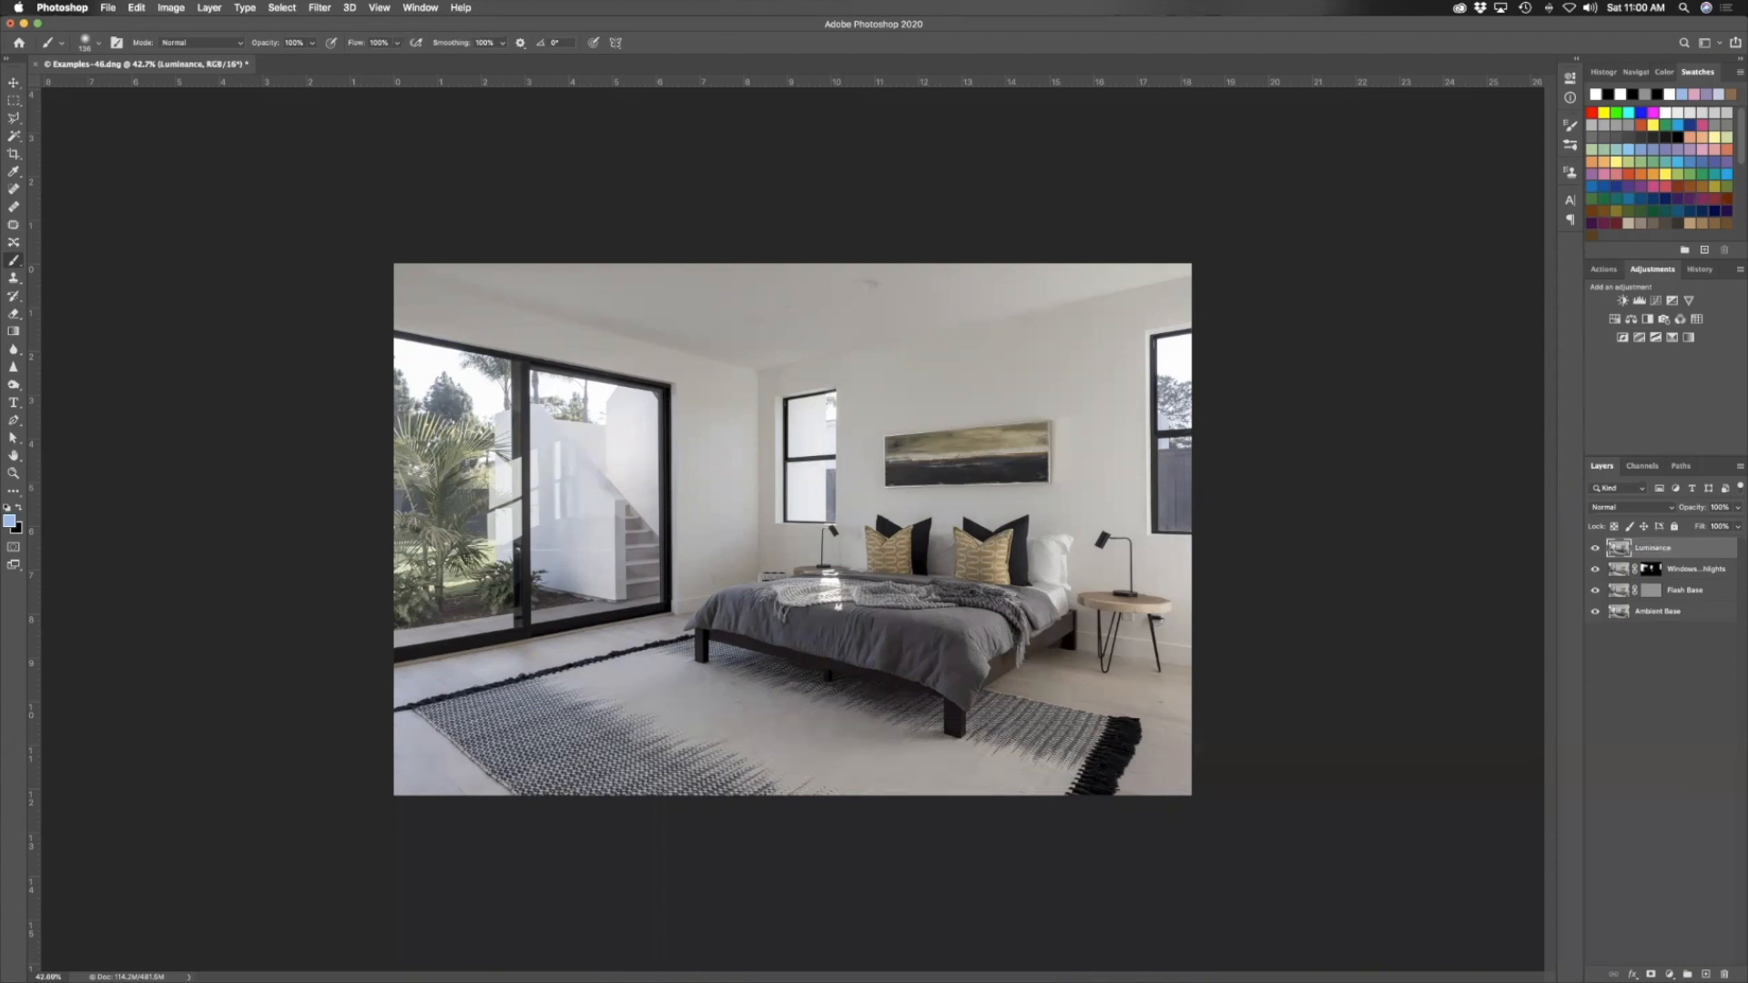
Set the Luminance layer's blend mode to Luminosity and add a black layer mask that hides it
{"action": "left_click", "coordinate": [1625, 508]}
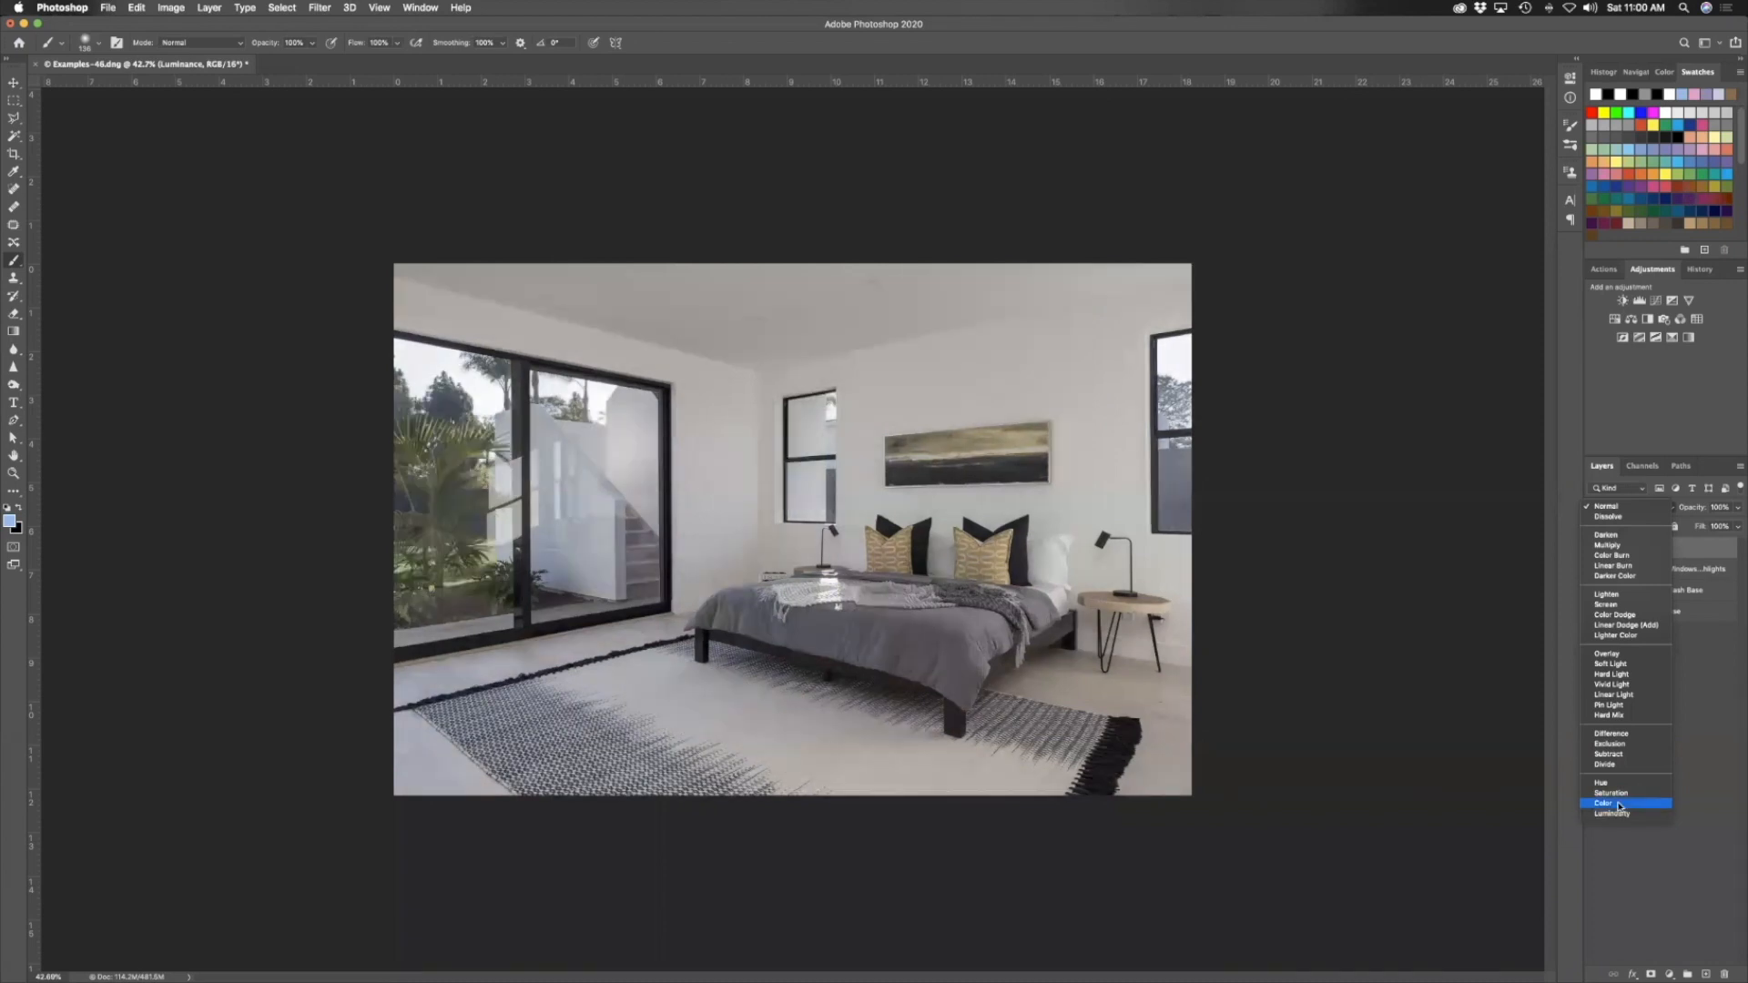
{"action": "left_click", "coordinate": [1618, 815]}
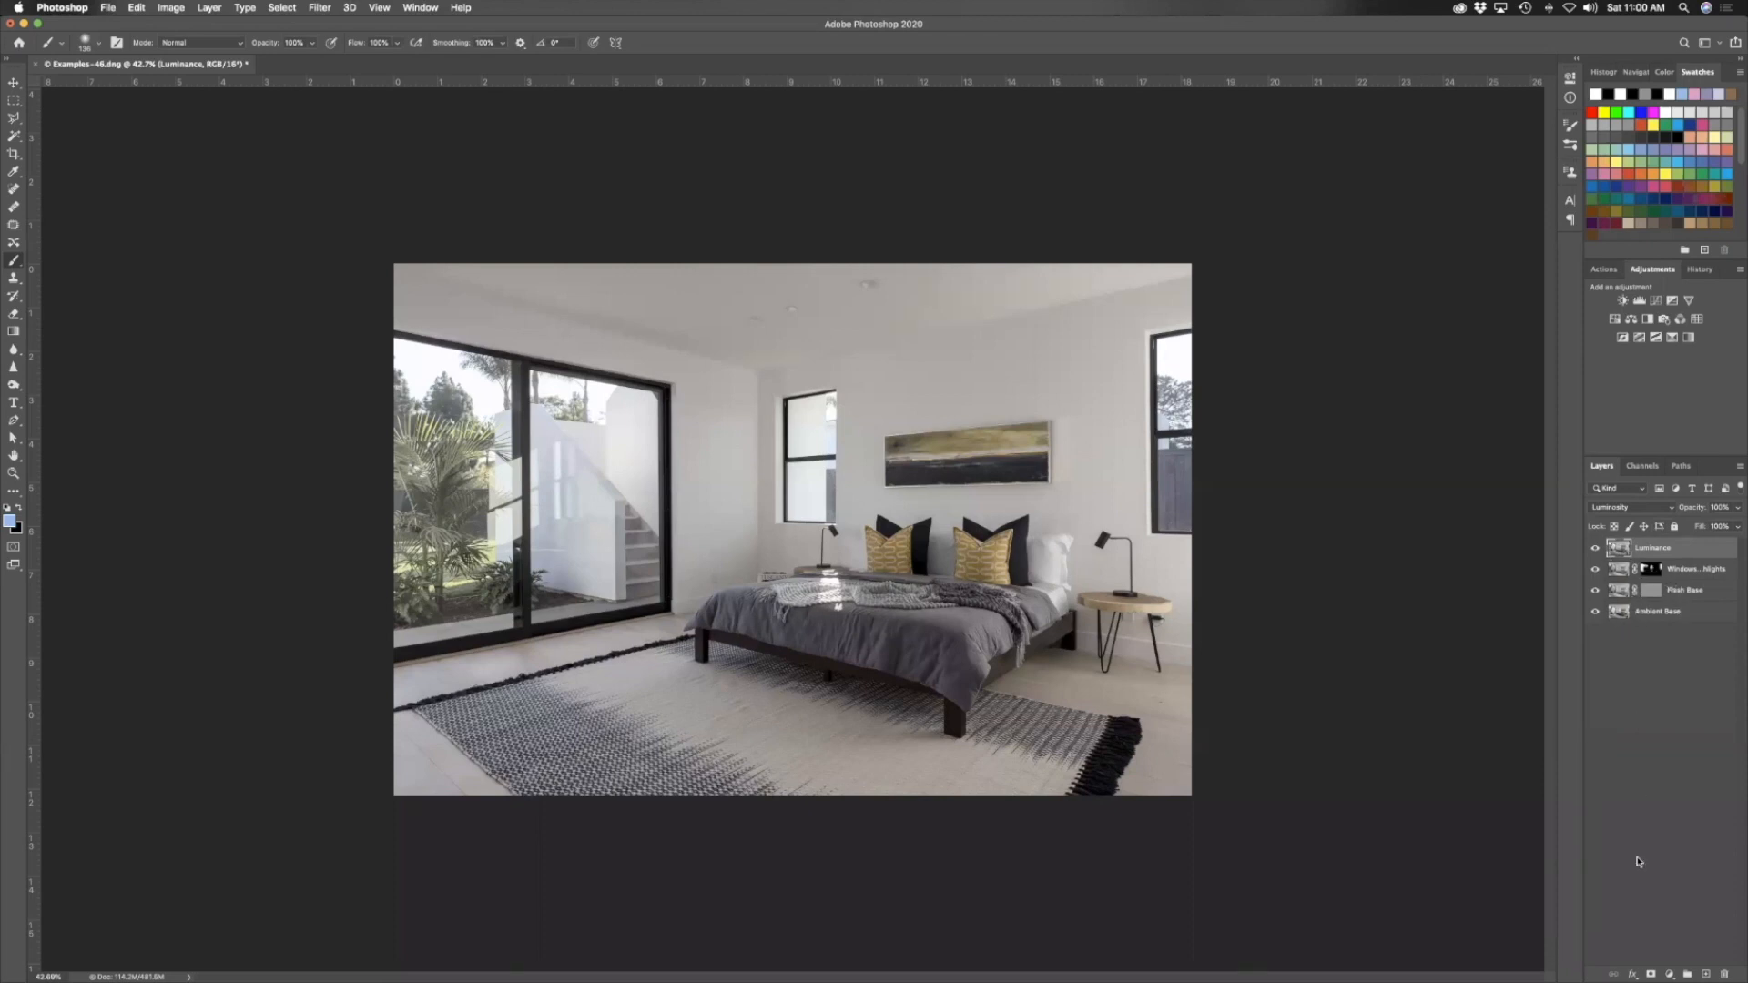
{"action": "left_click", "coordinate": [1652, 971], "text": "alt"}
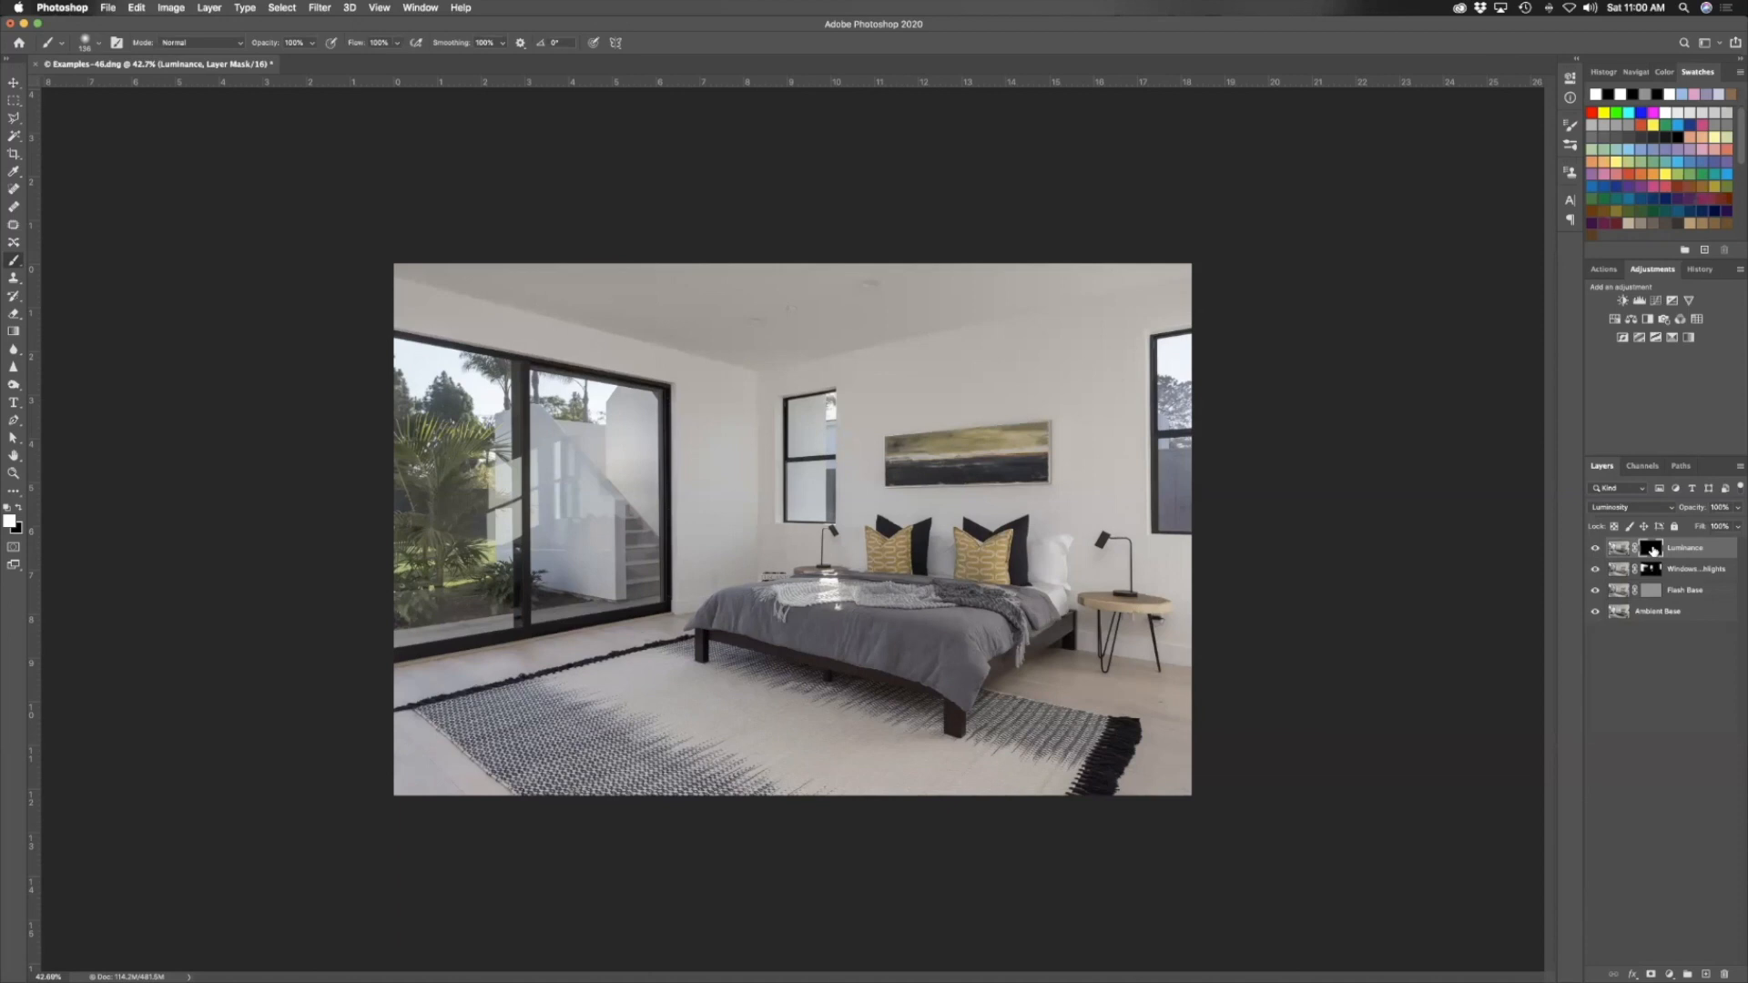
Paint white on the Luminance mask over the bed, the rug and the floor in front of the bed
{"action": "mouse_move", "coordinate": [933, 583]}
{"action": "left_mouse_down"}
{"action": "mouse_move", "coordinate": [992, 542]}
{"action": "mouse_move", "coordinate": [1009, 493]}
{"action": "mouse_move", "coordinate": [975, 616]}
{"action": "mouse_move", "coordinate": [988, 477]}
{"action": "mouse_move", "coordinate": [934, 583]}
{"action": "mouse_move", "coordinate": [854, 571]}
{"action": "mouse_move", "coordinate": [992, 575]}
{"action": "mouse_move", "coordinate": [969, 557]}
{"action": "mouse_move", "coordinate": [1011, 509]}
{"action": "mouse_move", "coordinate": [1001, 546]}
{"action": "mouse_move", "coordinate": [1017, 493]}
{"action": "mouse_move", "coordinate": [1025, 506]}
{"action": "mouse_move", "coordinate": [1027, 459]}
{"action": "left_mouse_up"}
{"action": "mouse_move", "coordinate": [995, 587]}
{"action": "left_mouse_down"}
{"action": "mouse_move", "coordinate": [774, 563]}
{"action": "mouse_move", "coordinate": [812, 561]}
{"action": "left_mouse_up"}
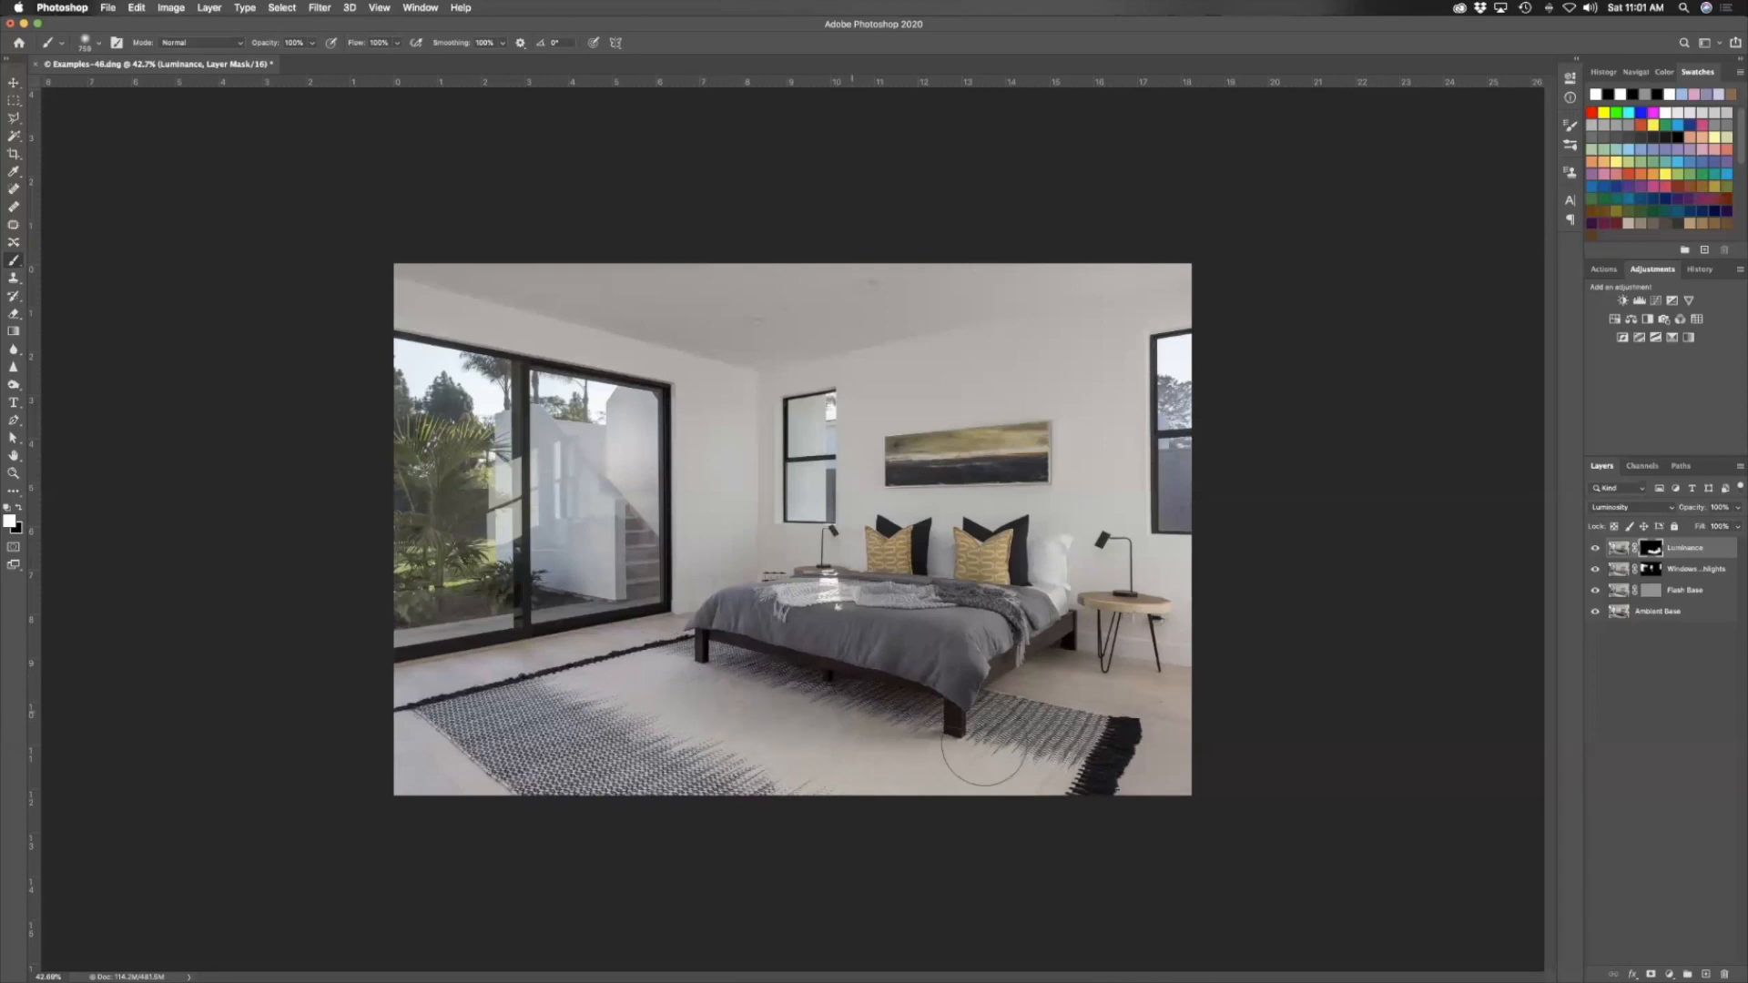
{"action": "left_click_drag", "start_coordinate": [871, 719], "coordinate": [901, 732]}
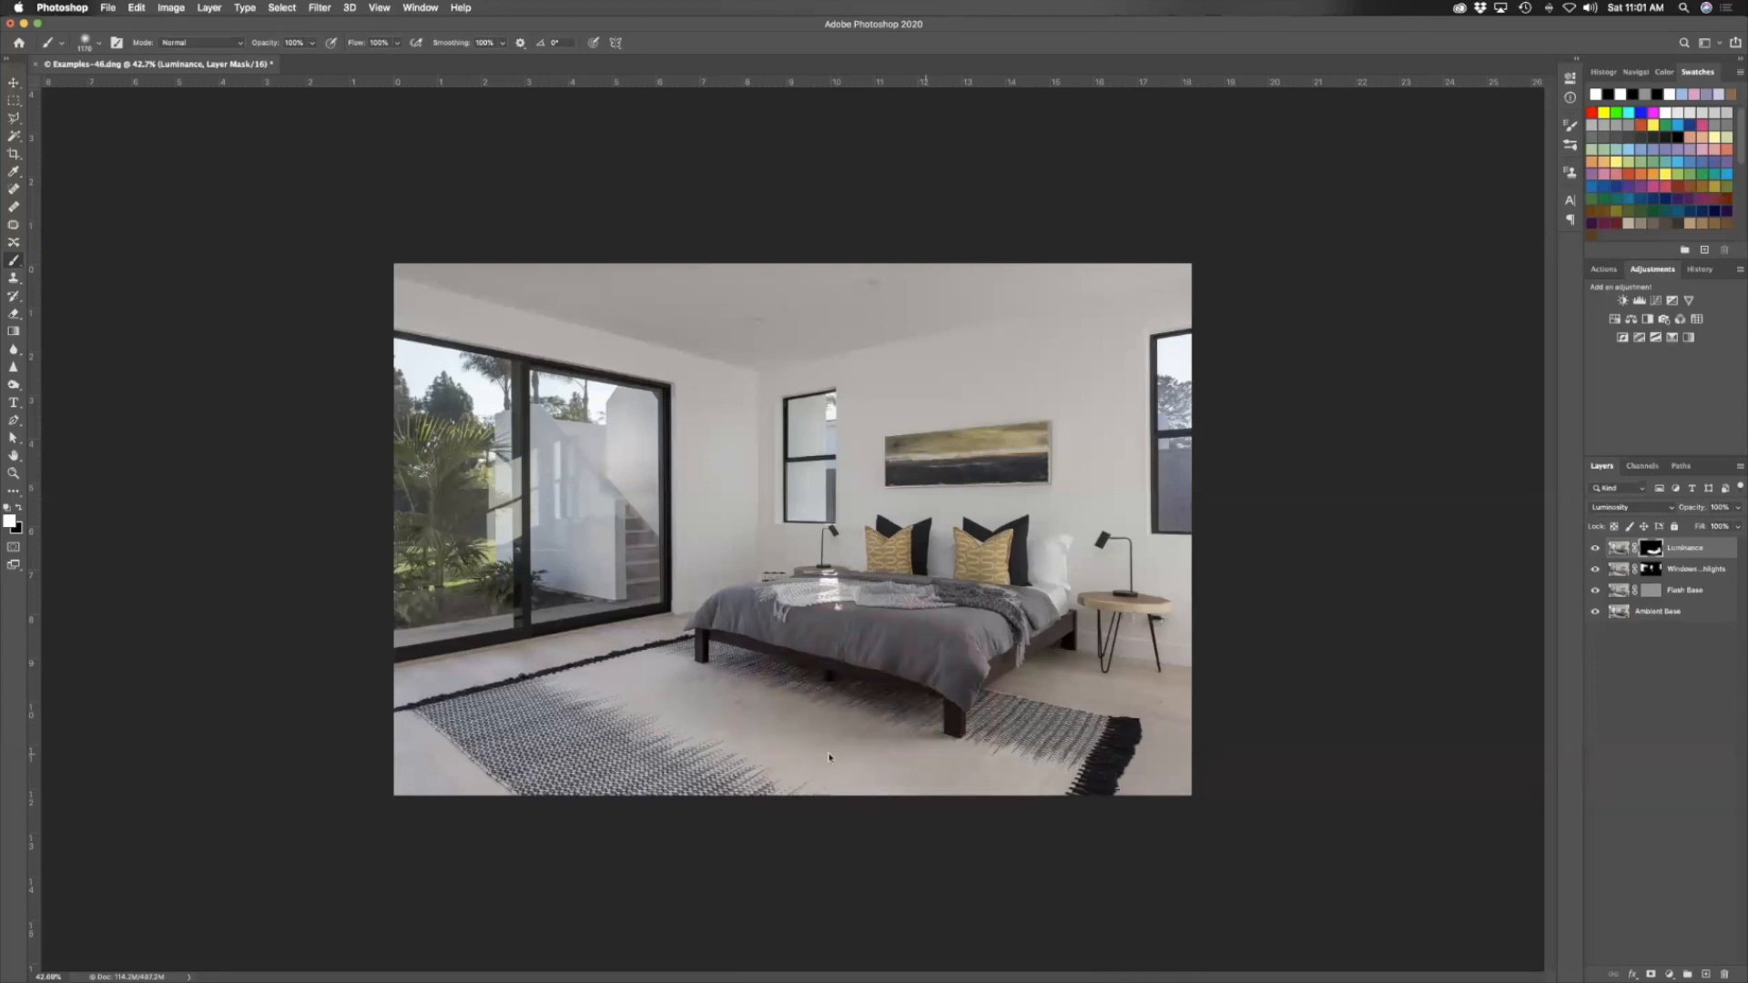
Paint white on the Luminance mask over the wall around the far bedside lamp and beside the pillows
{"action": "scroll", "coordinate": [850, 556], "scroll_direction": "up", "scroll_amount": 5}
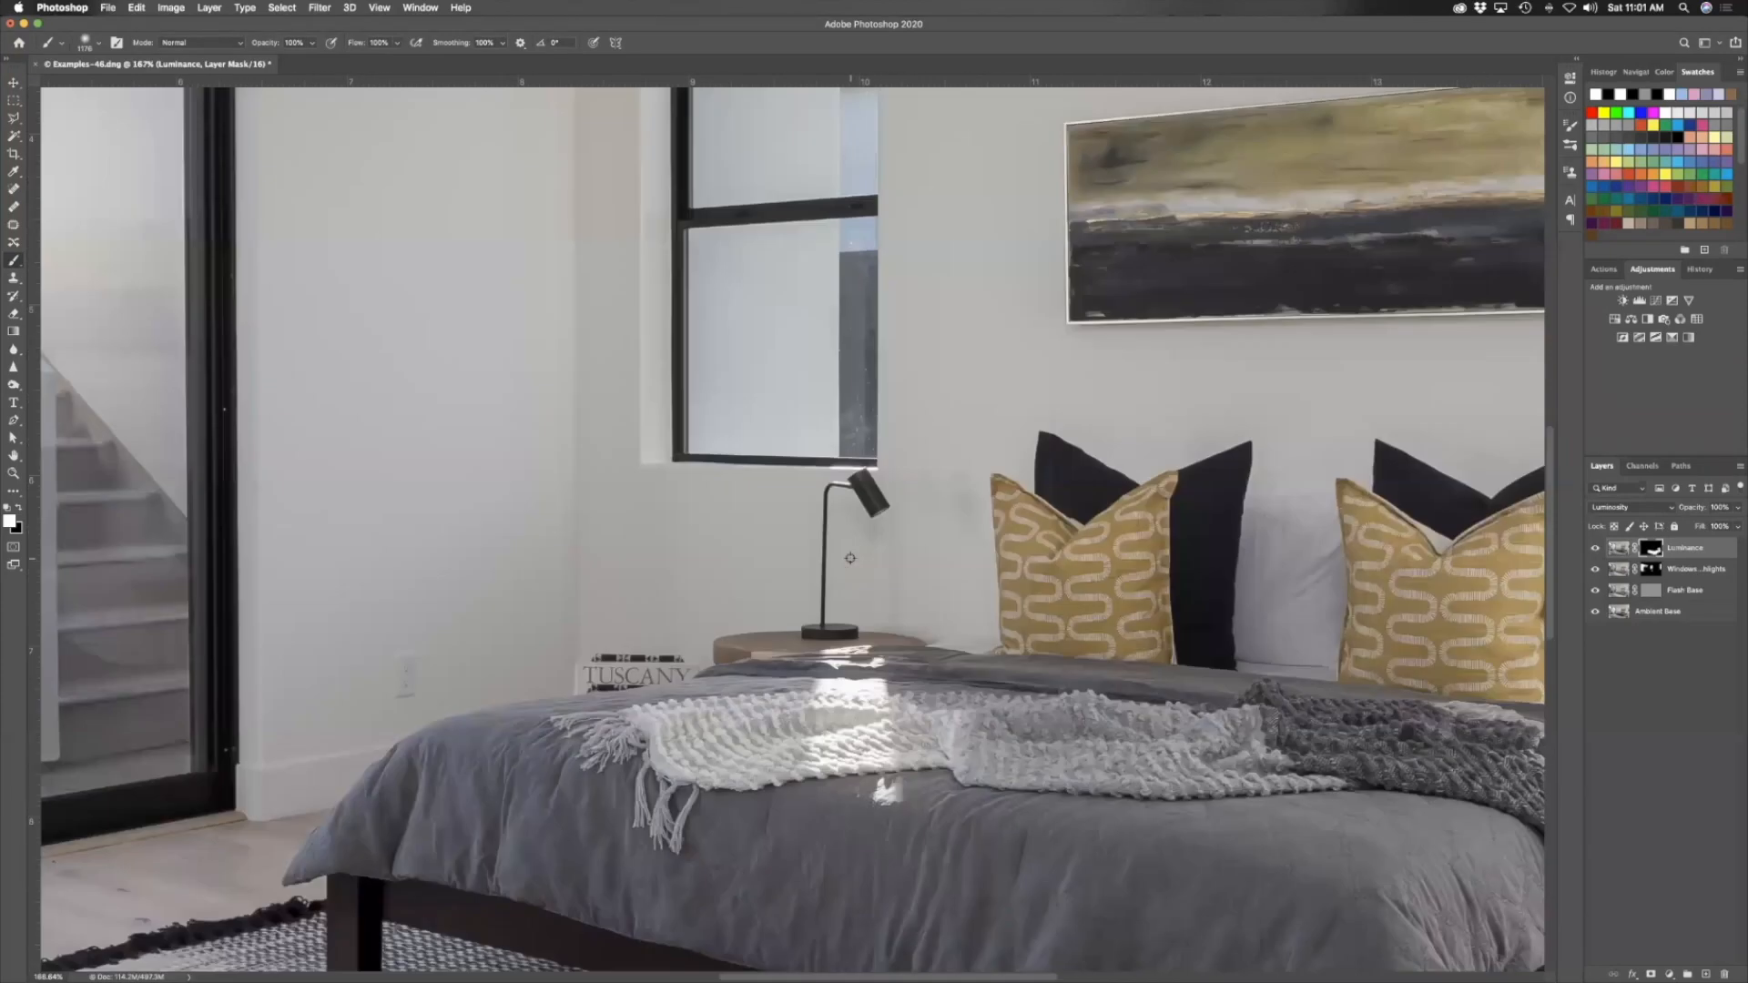
{"action": "left_click_drag", "start_coordinate": [961, 601], "coordinate": [664, 603]}
{"action": "left_click_drag", "start_coordinate": [941, 593], "coordinate": [911, 569]}
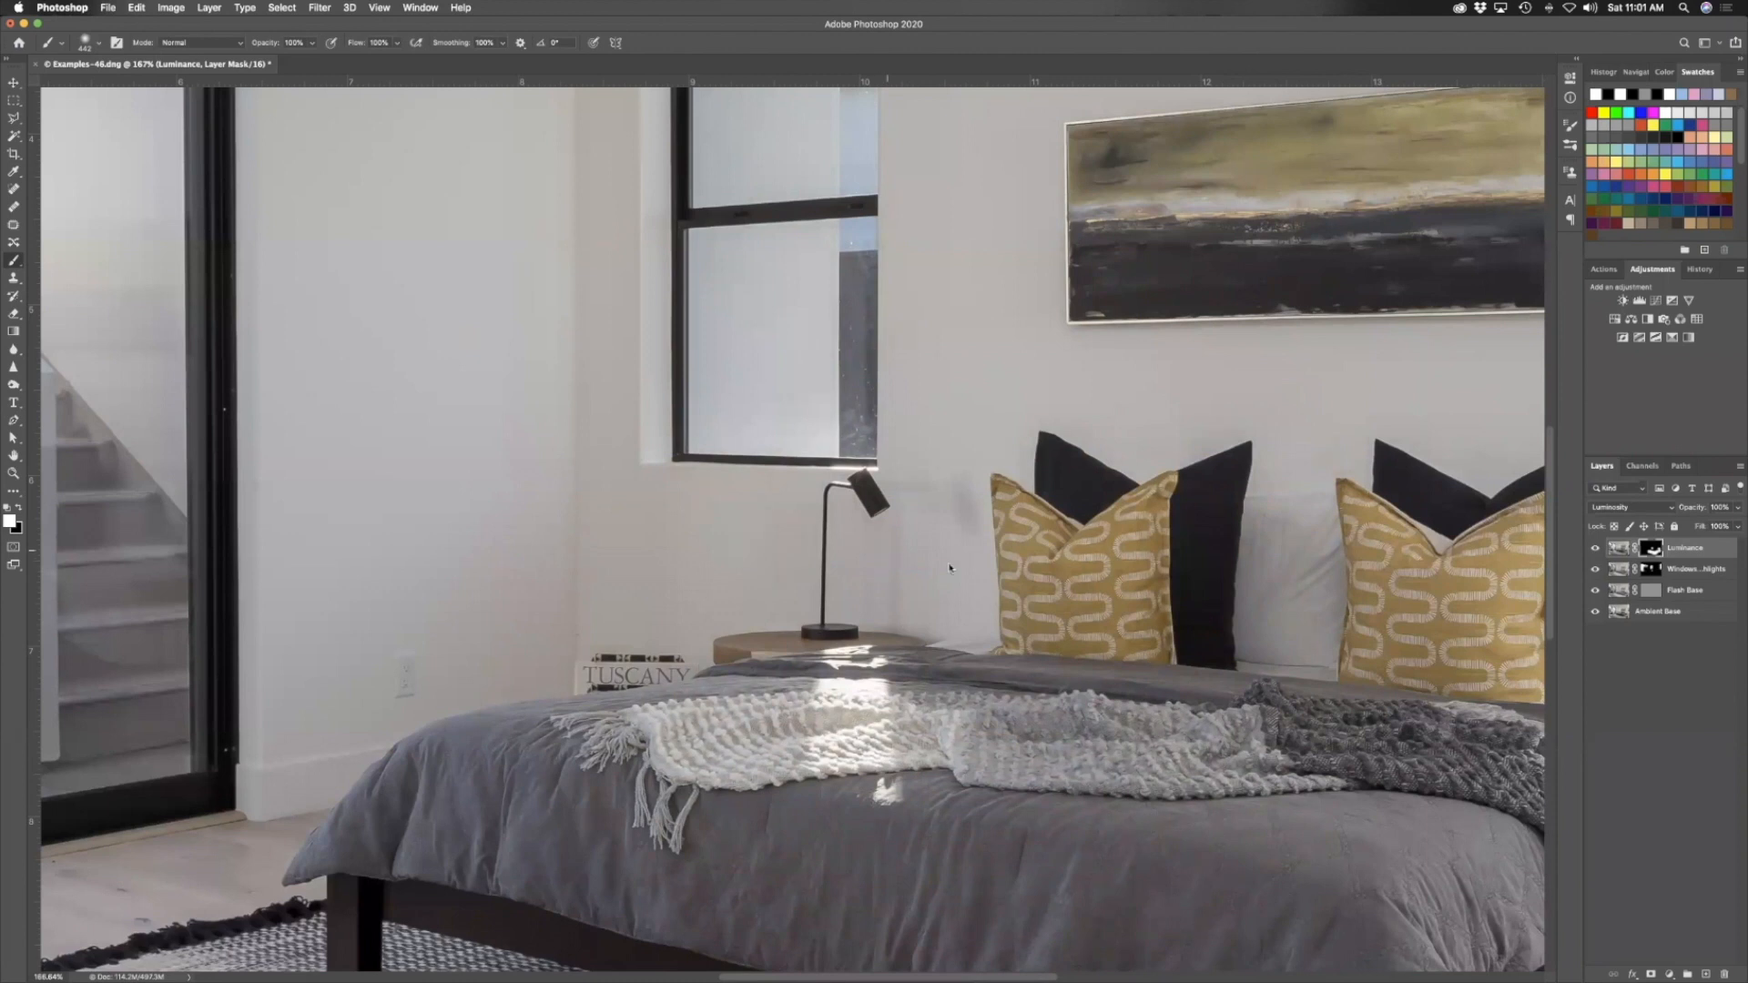
Paint white on the Luminance mask over the wall around the artwork, masking the artwork itself back out with black
{"action": "scroll", "coordinate": [1074, 513], "scroll_direction": "right", "scroll_amount": 5}
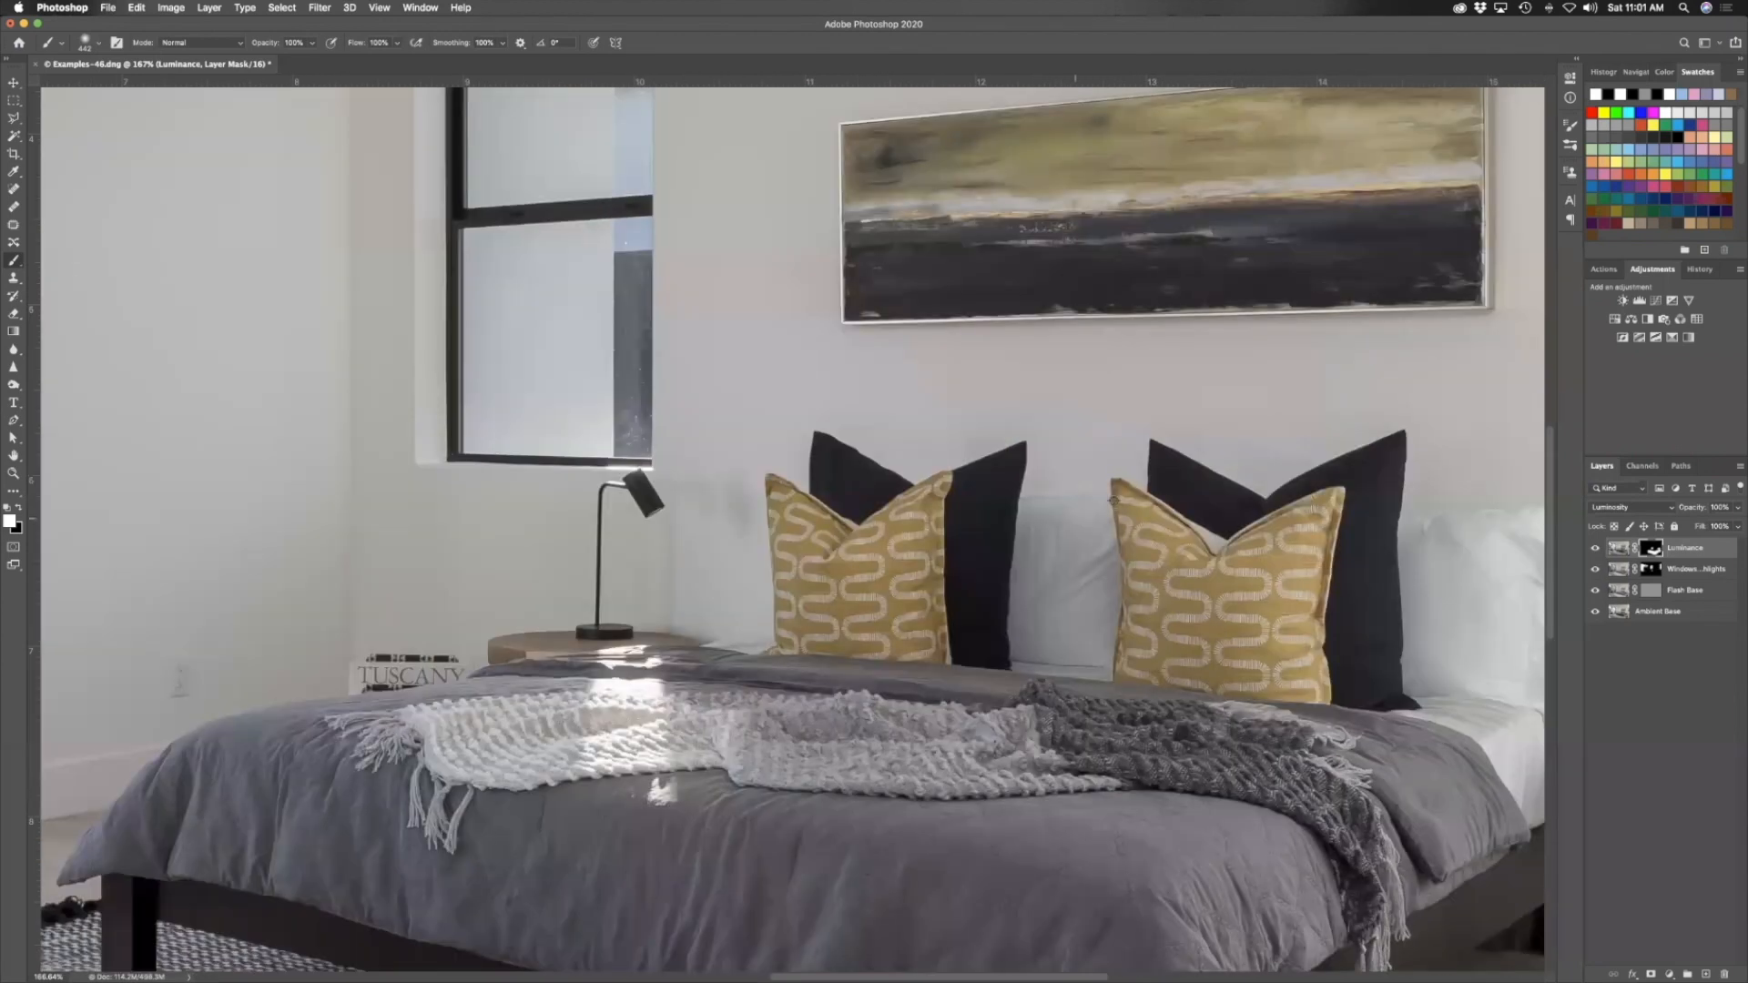
{"action": "scroll", "coordinate": [1309, 421], "scroll_direction": "up", "scroll_amount": 1}
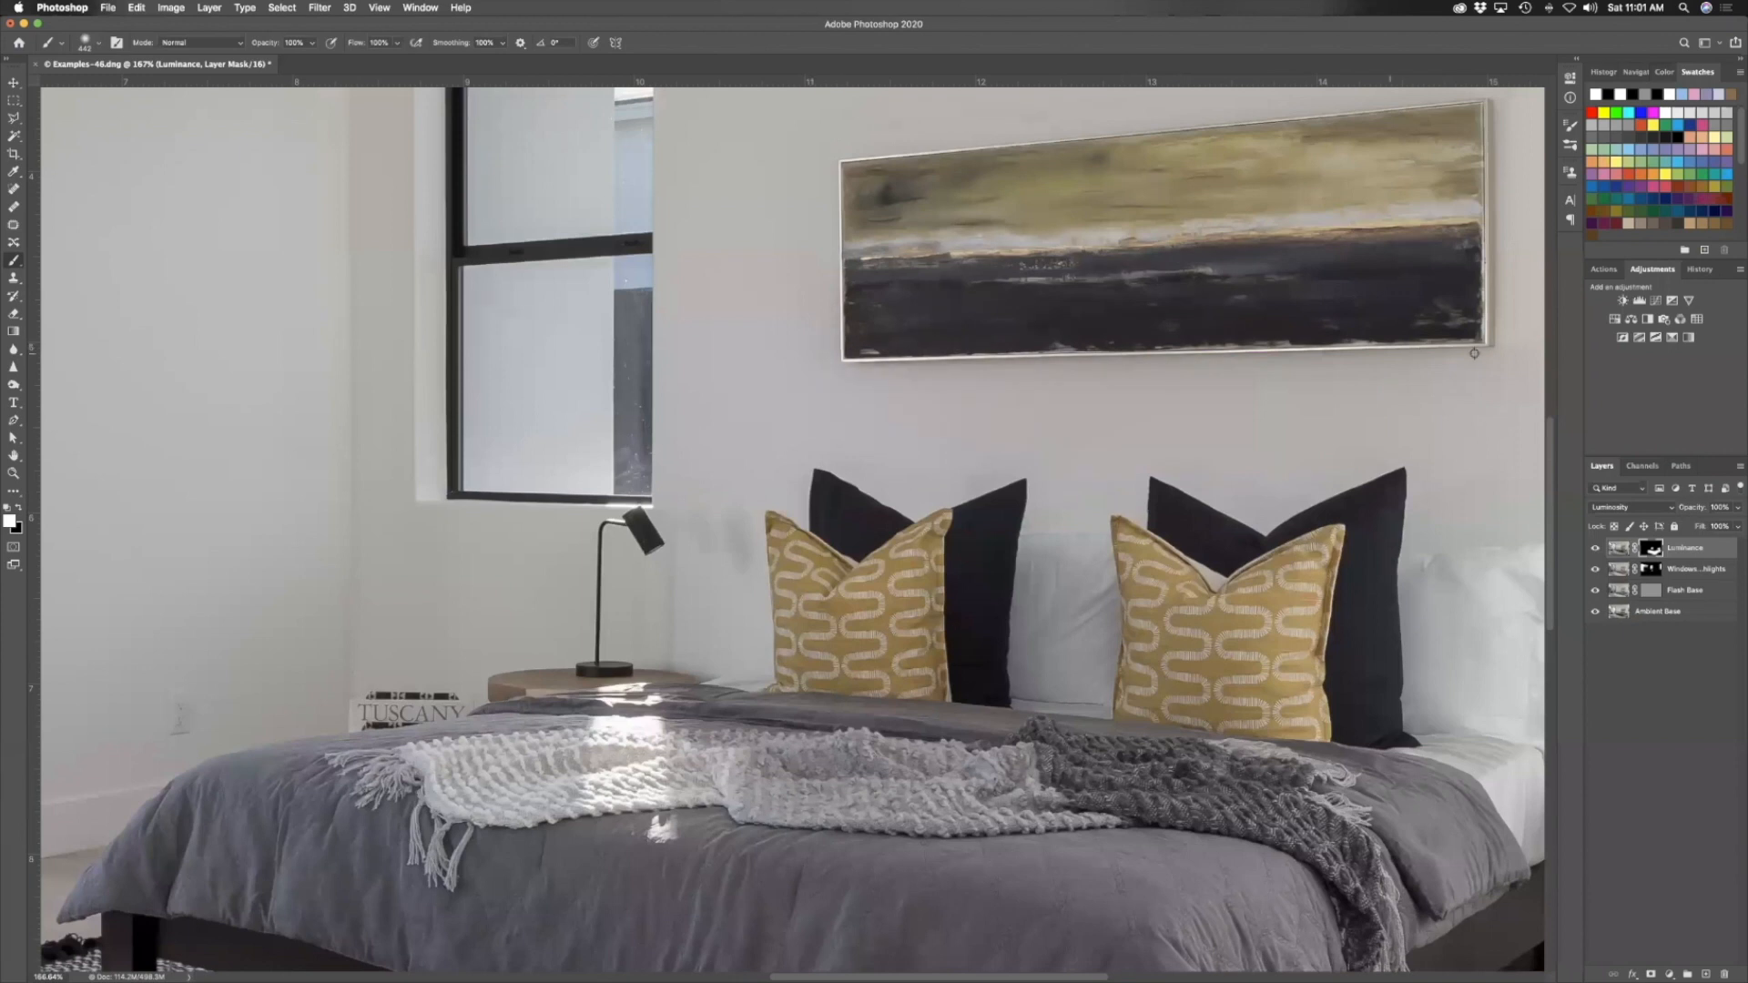
{"action": "scroll", "coordinate": [1415, 580], "scroll_direction": "up", "scroll_amount": 3}
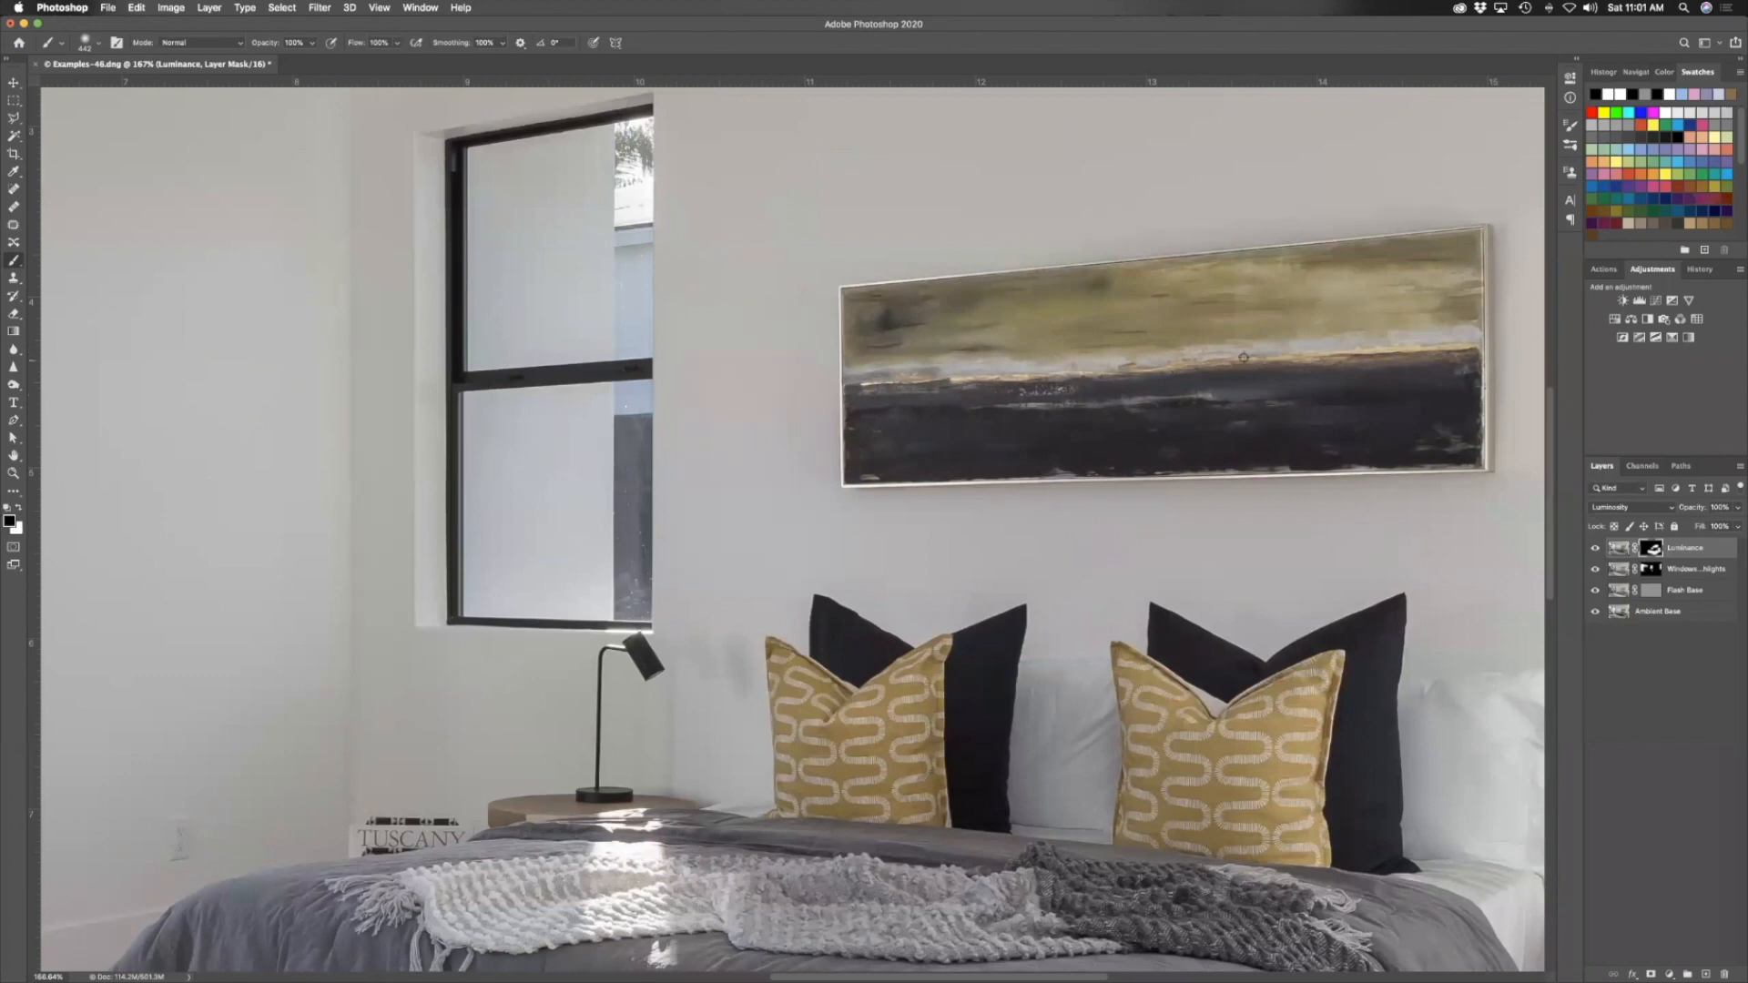
{"action": "left_click_drag", "start_coordinate": [1243, 356], "coordinate": [1197, 370]}
{"action": "key", "text": "x"}
{"action": "scroll", "coordinate": [1124, 577], "scroll_direction": "down", "scroll_amount": 10}
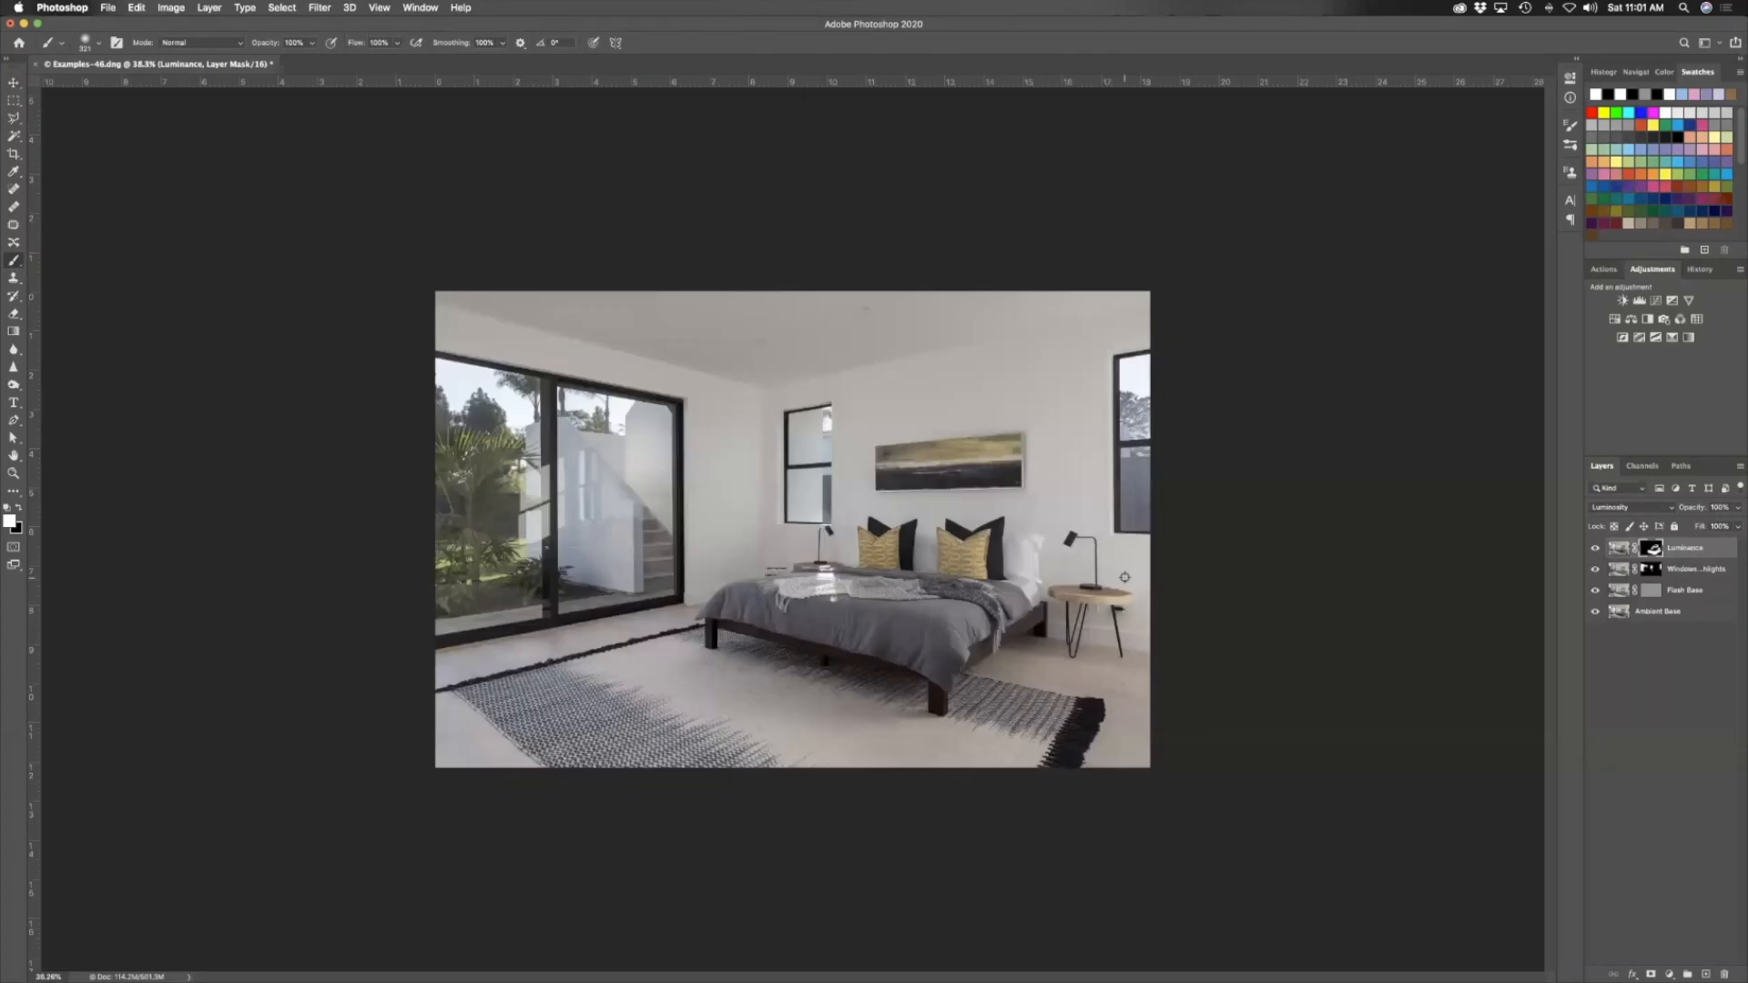
{"action": "left_click_drag", "start_coordinate": [885, 400], "coordinate": [964, 410]}
Compare the whole room with the Luminance layer and the Flash Base layer each hidden and shown
{"action": "left_click", "coordinate": [1595, 547]}
{"action": "left_click", "coordinate": [1594, 547]}
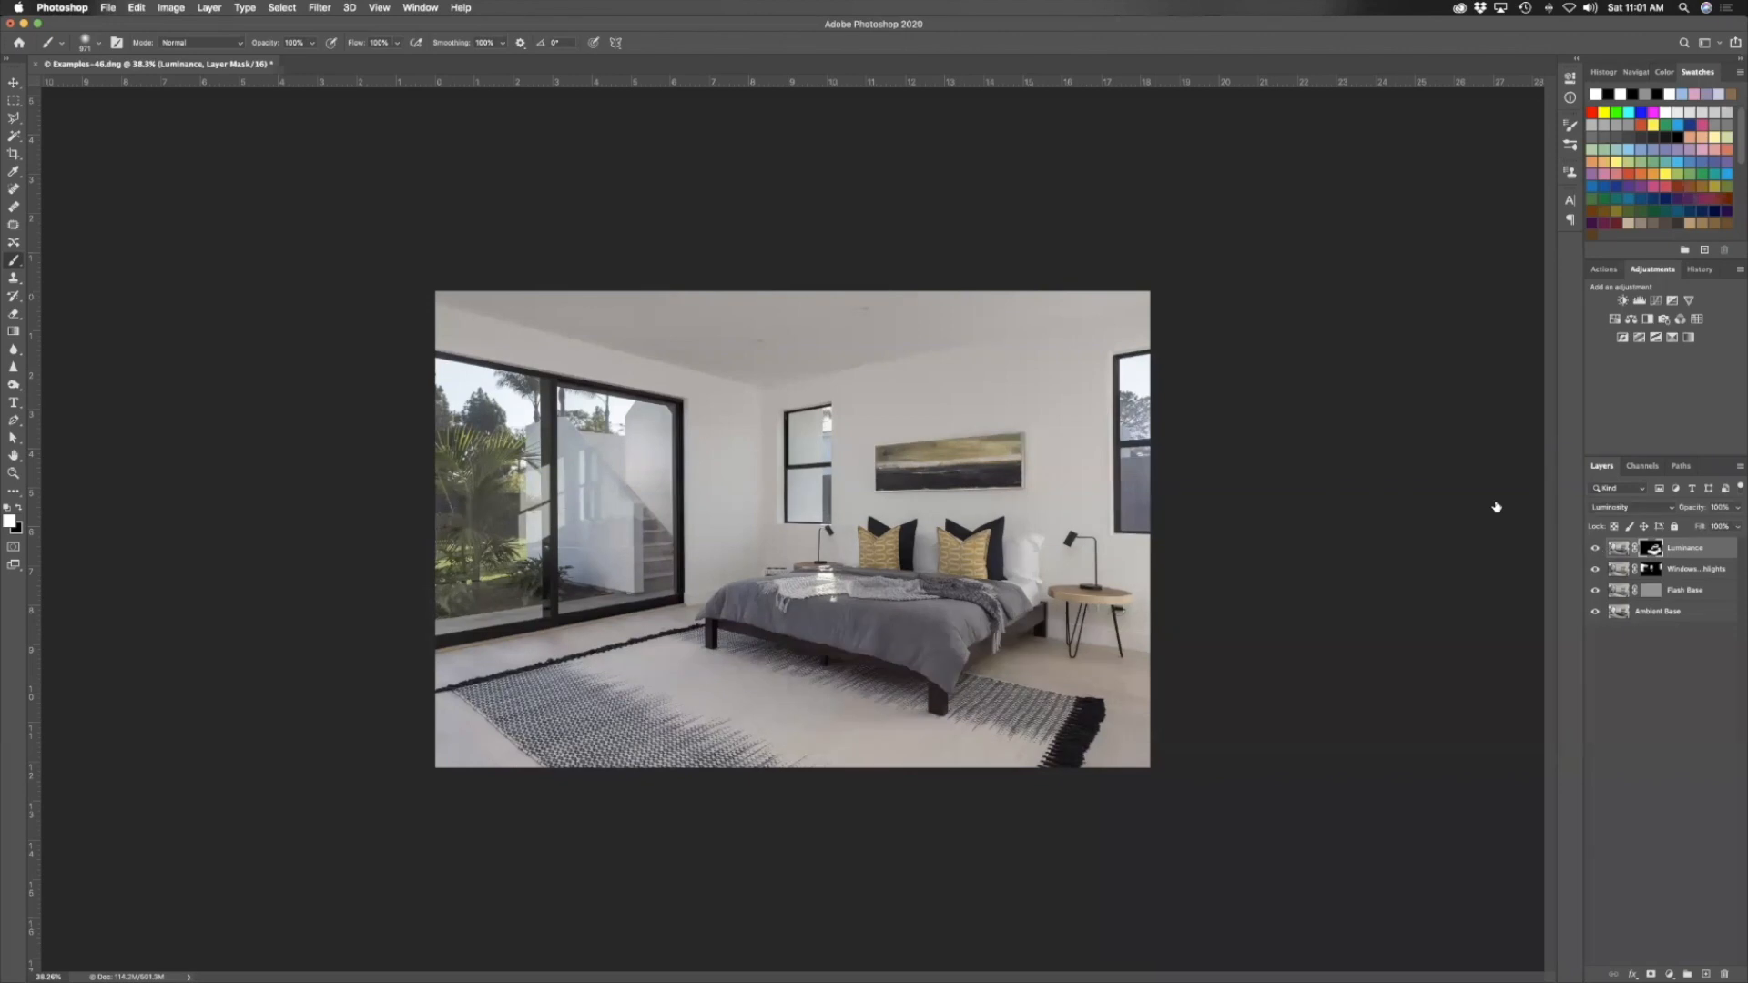
{"action": "left_click", "coordinate": [1594, 592]}
{"action": "left_click", "coordinate": [1594, 592]}
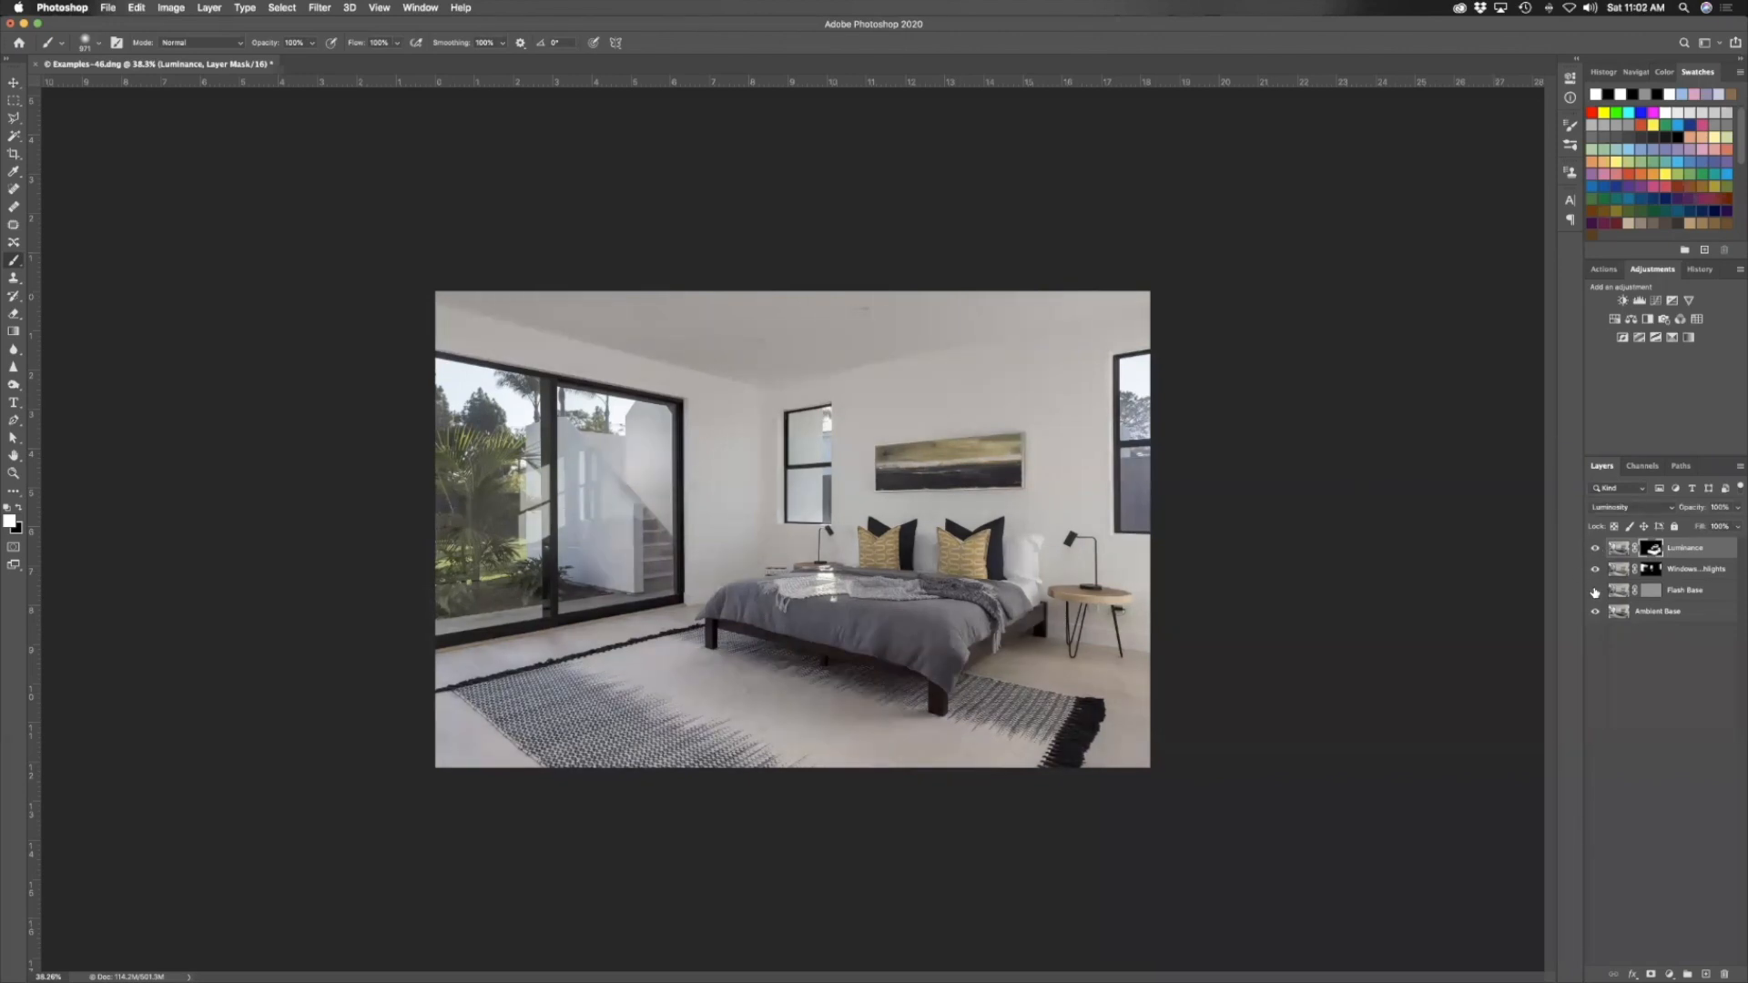
{"action": "left_click", "coordinate": [1595, 591]}
{"action": "left_click", "coordinate": [1594, 592]}
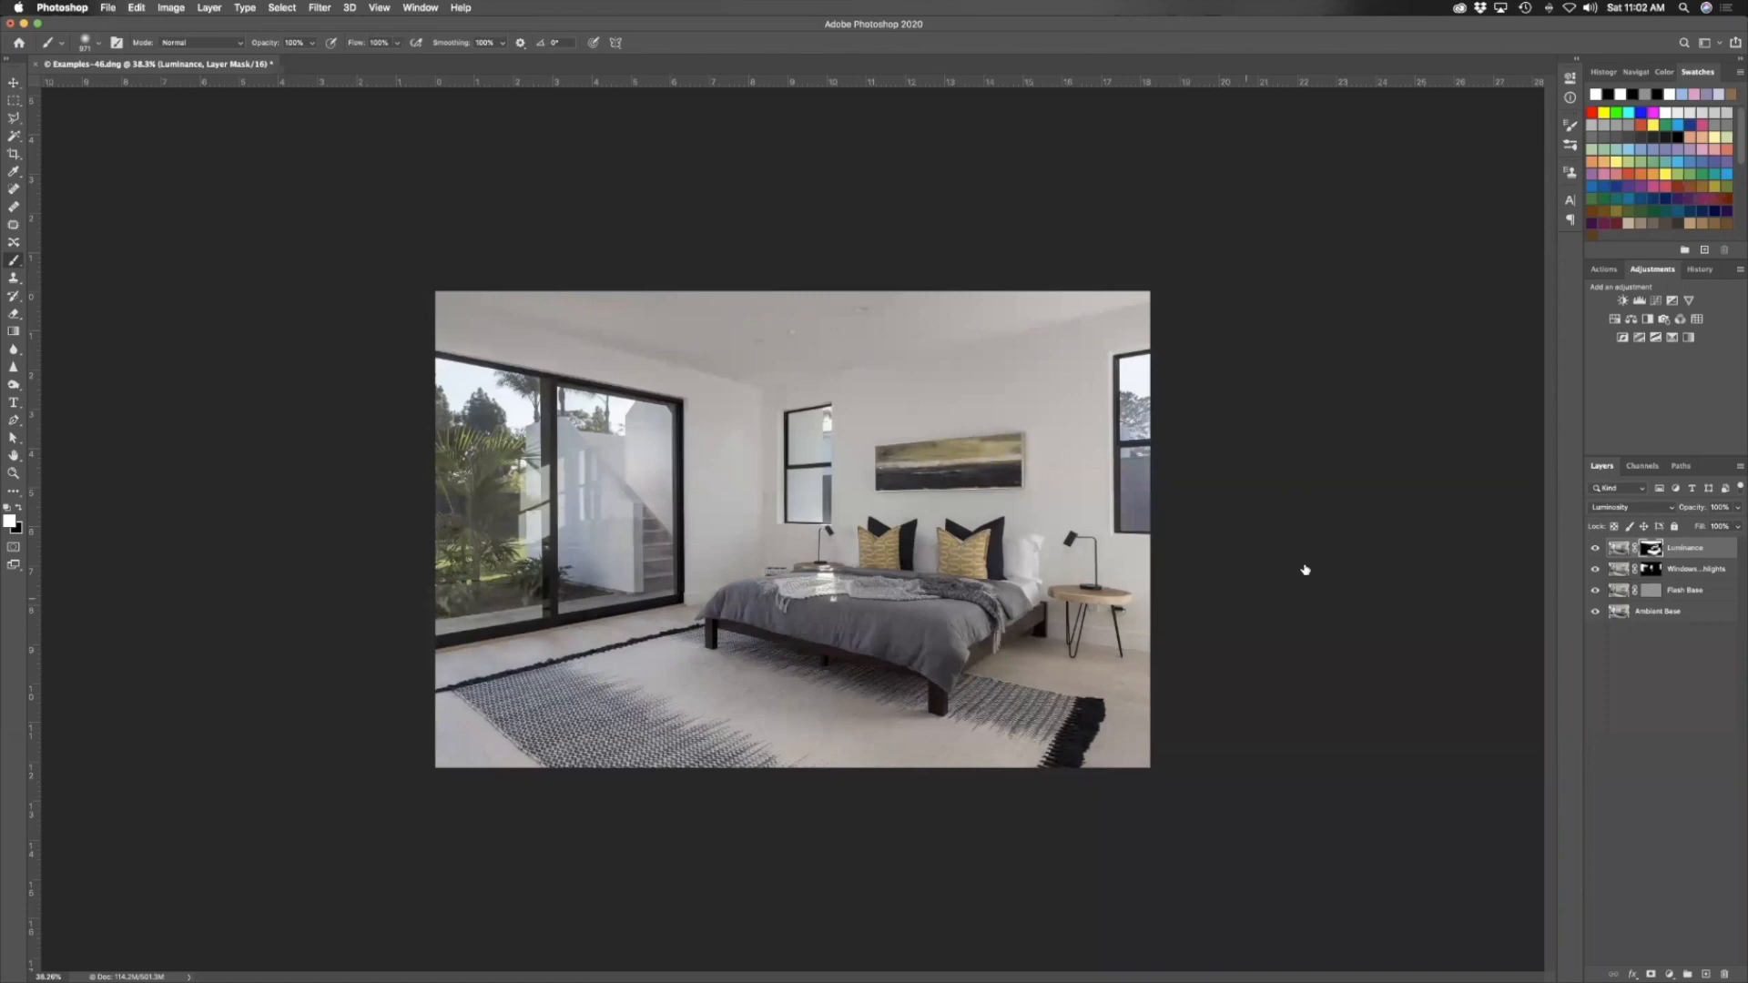
Compare the room's shadows and contrast repeatedly with only the Luminance layer hidden and shown
{"action": "left_click", "coordinate": [1596, 548]}
{"action": "left_click", "coordinate": [1596, 547]}
{"action": "left_click", "coordinate": [1596, 548]}
{"action": "left_click", "coordinate": [1596, 548]}
{"action": "left_click", "coordinate": [1596, 548]}
{"action": "left_click", "coordinate": [1596, 547]}
{"action": "left_click", "coordinate": [1595, 548]}
{"action": "left_click", "coordinate": [1596, 548]}
{"action": "left_click", "coordinate": [1595, 548]}
{"action": "left_click", "coordinate": [1596, 548]}
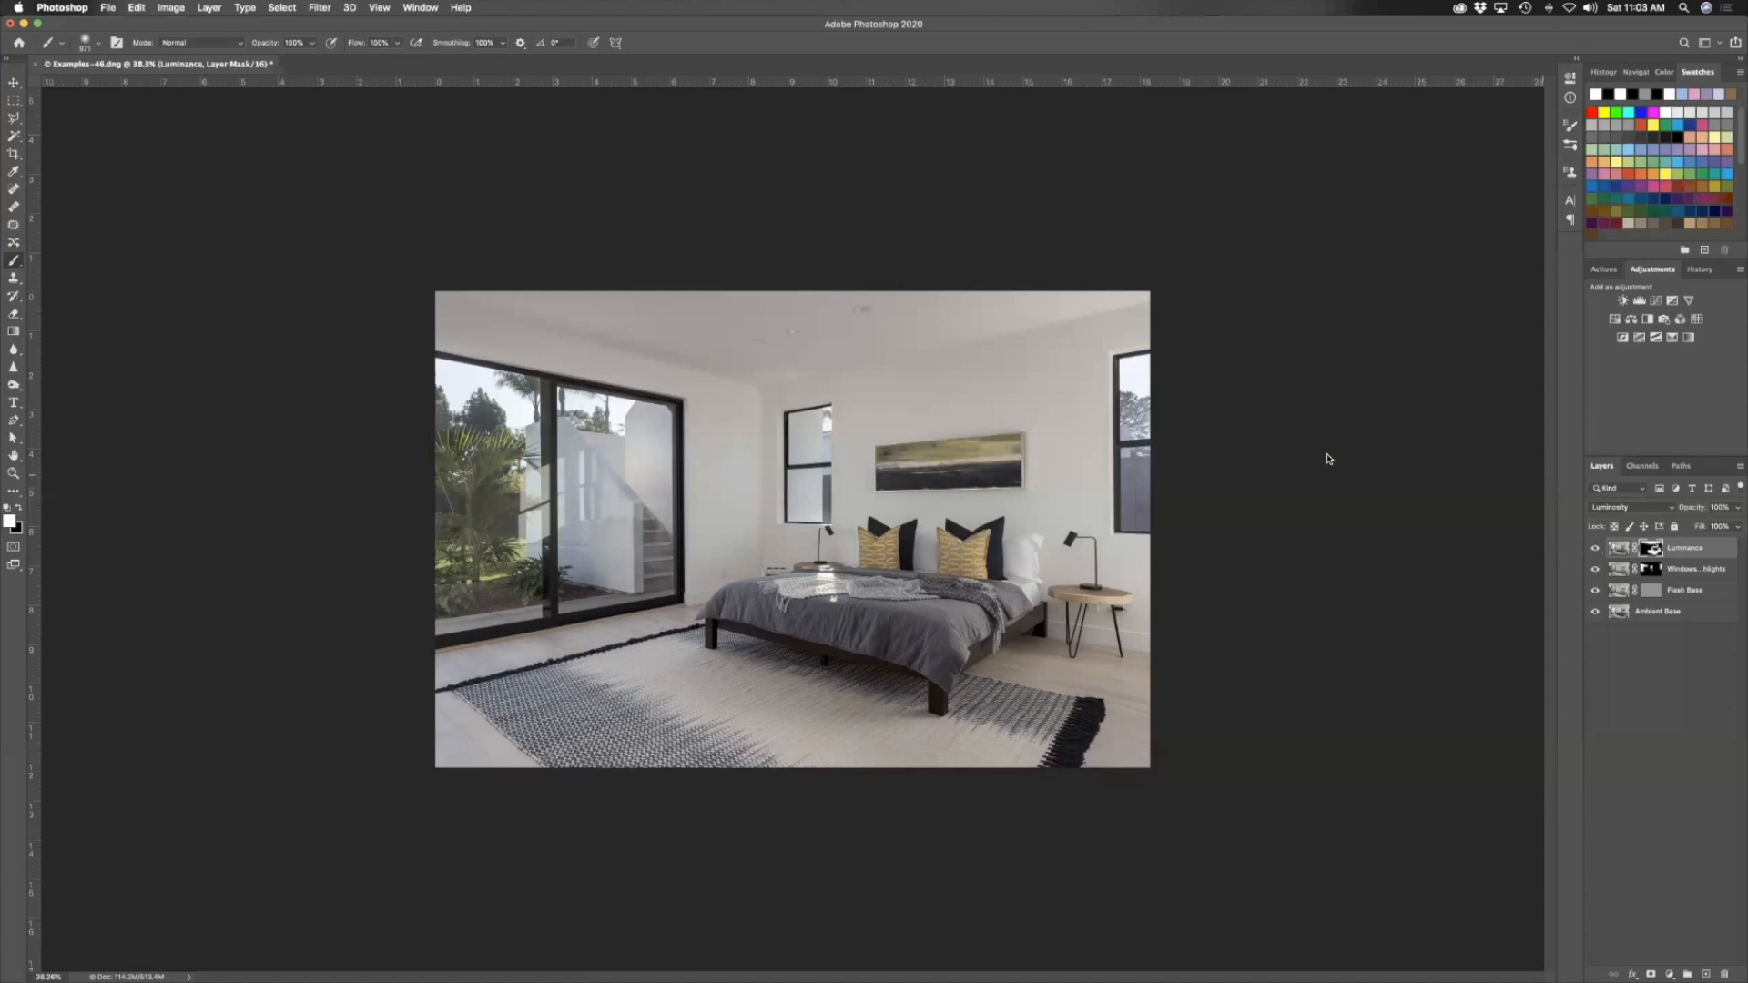
Paint white on the Luminance mask over the wall near the far bedside lamp and compare the room with the layer hidden and shown
{"action": "left_click_drag", "start_coordinate": [832, 539], "coordinate": [790, 539]}
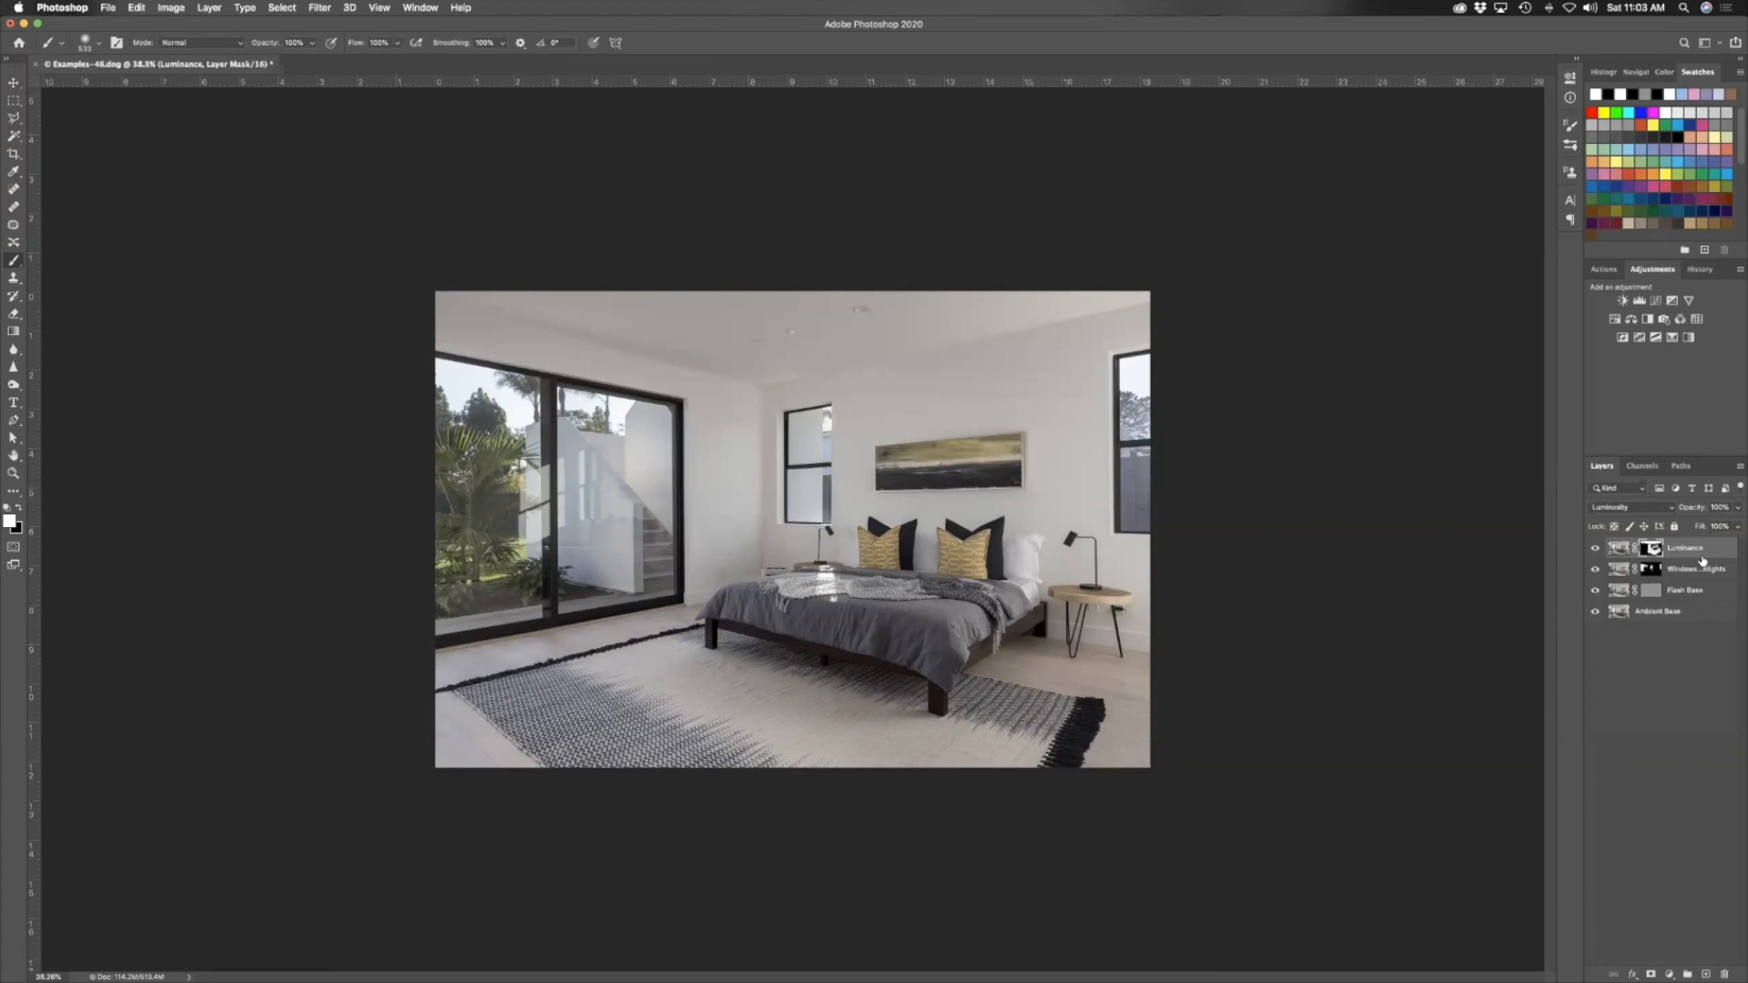
{"action": "left_click", "coordinate": [1594, 549]}
{"action": "left_click", "coordinate": [1595, 549]}
{"action": "left_click", "coordinate": [1595, 549]}
{"action": "left_click", "coordinate": [1595, 549]}
{"action": "left_click", "coordinate": [1595, 549]}
{"action": "left_click", "coordinate": [1595, 549]}
{"action": "left_click", "coordinate": [1594, 548]}
{"action": "left_click", "coordinate": [1595, 549]}
{"action": "left_click", "coordinate": [1594, 549]}
{"action": "left_click", "coordinate": [1595, 549]}
{"action": "left_click", "coordinate": [1594, 549]}
{"action": "left_click", "coordinate": [1595, 549]}
{"action": "left_click", "coordinate": [1594, 548]}
{"action": "left_click", "coordinate": [1594, 549]}
Flatten all layers into a single background and save the blended image
{"action": "right_click", "coordinate": [1689, 548]}
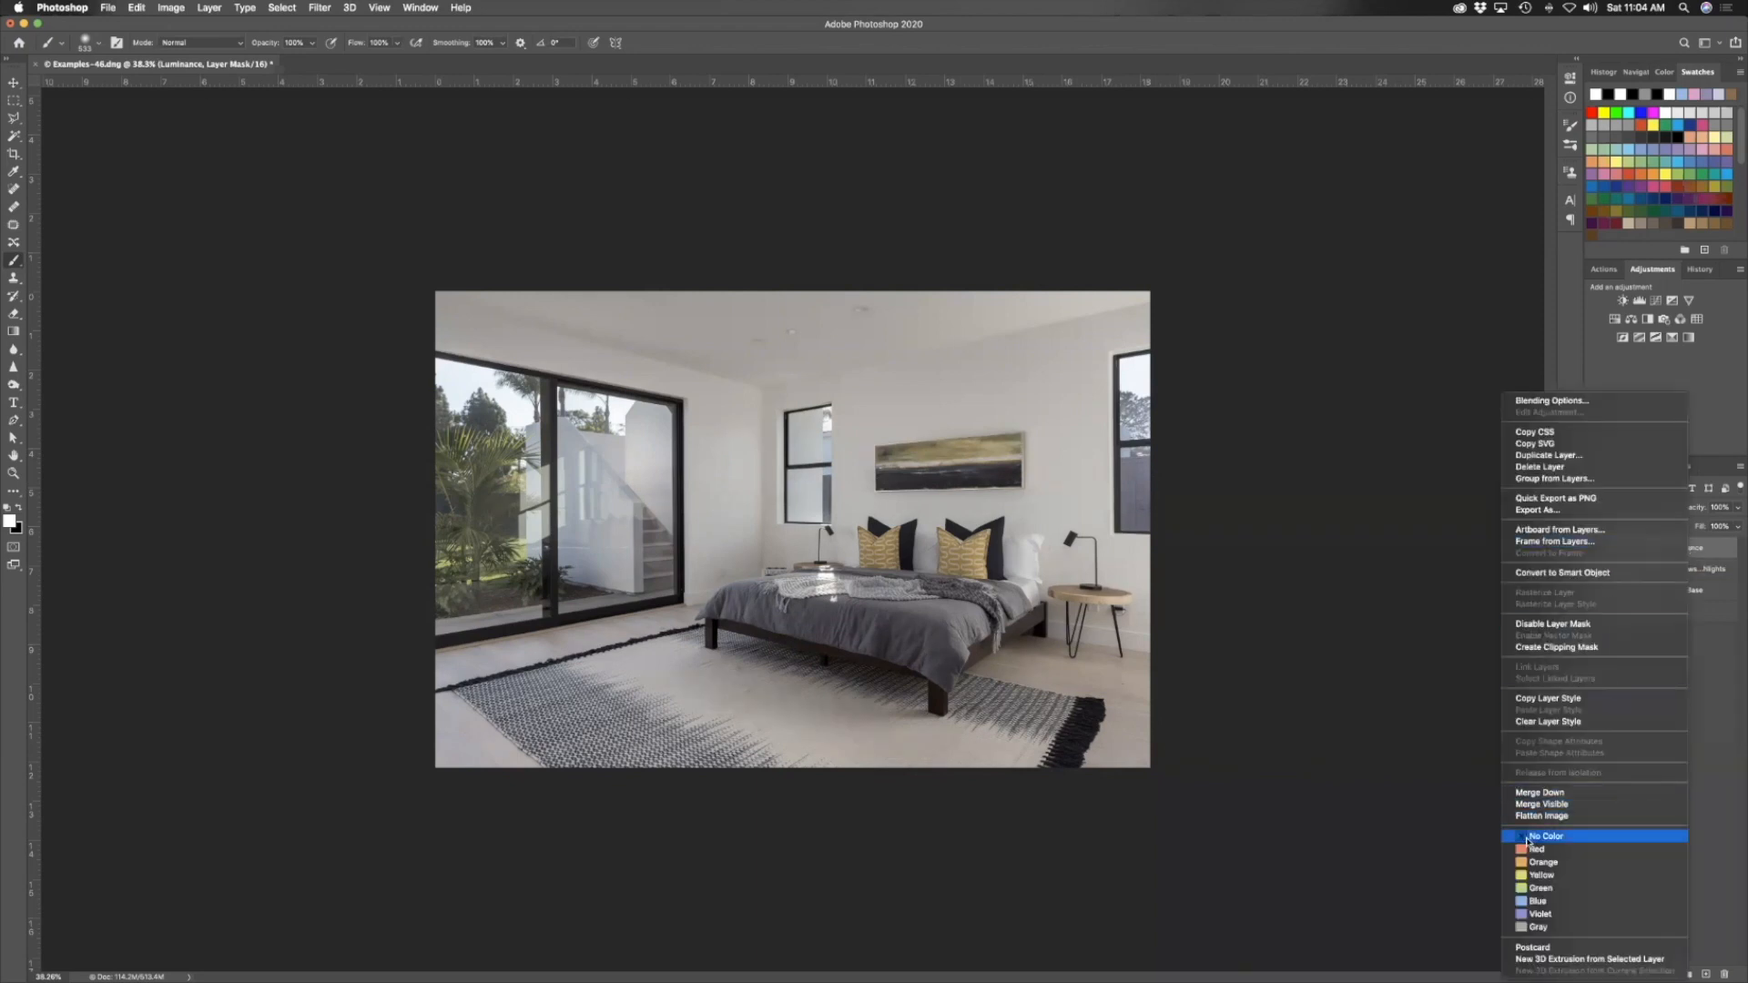
{"action": "left_click", "coordinate": [1537, 824]}
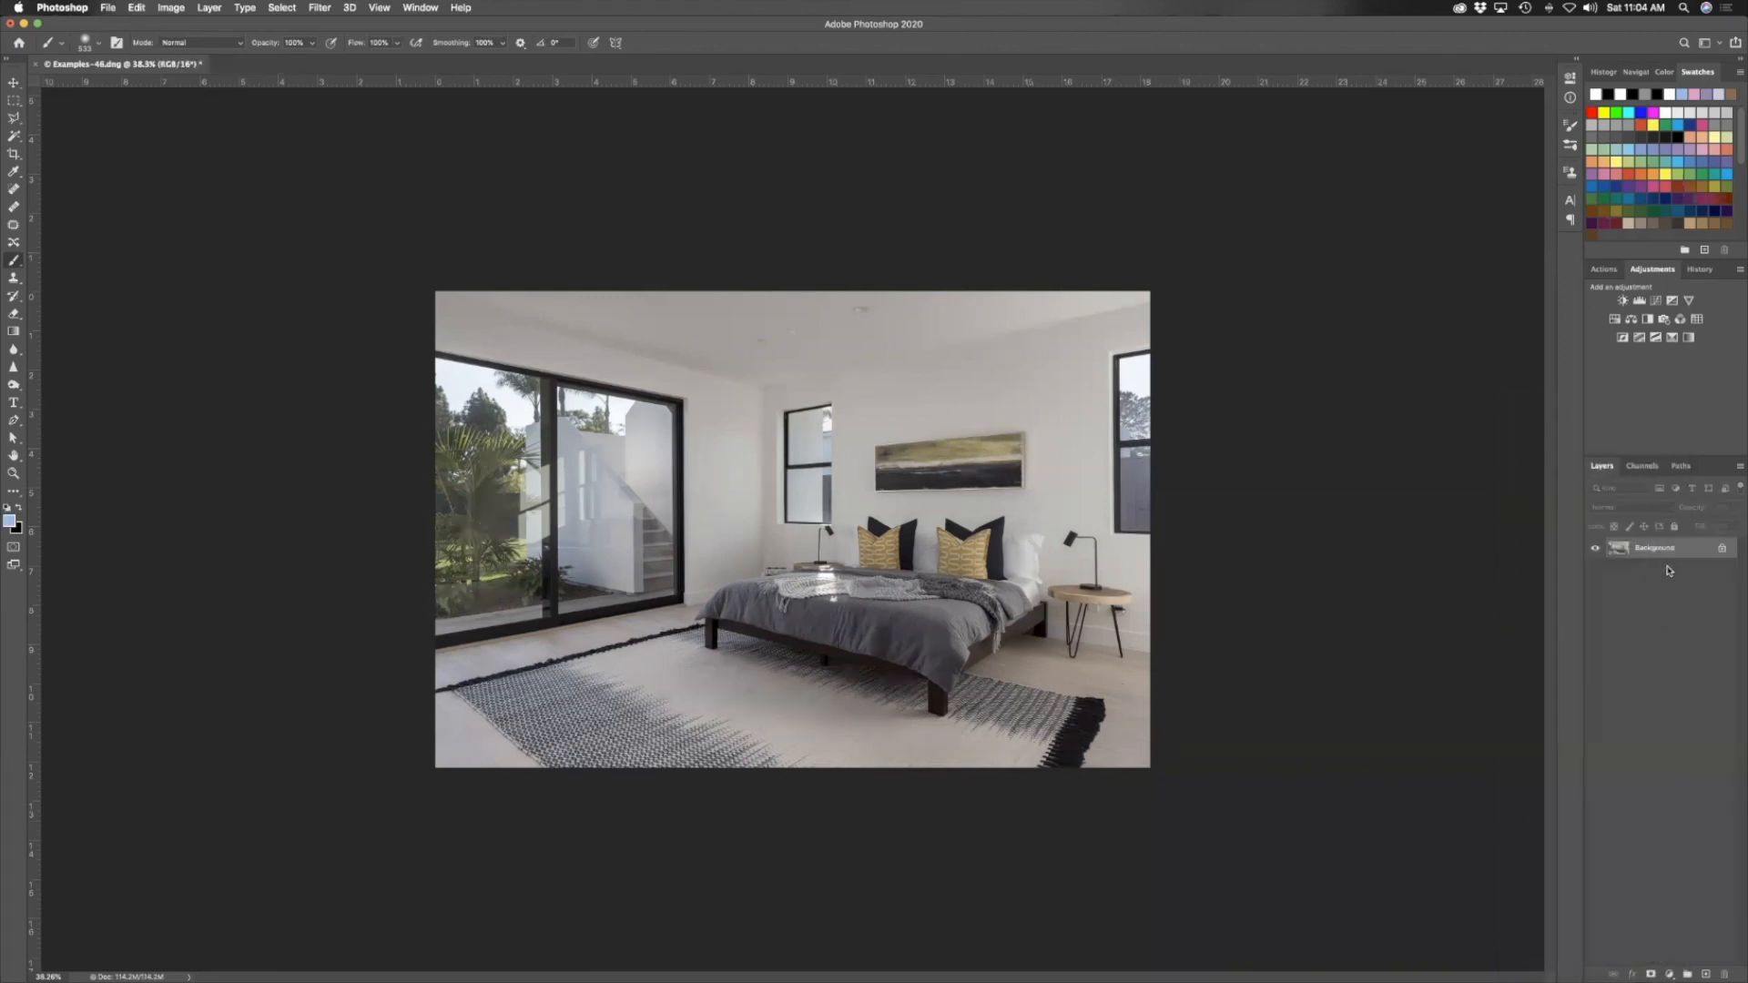
{"action": "key", "text": "super+s"}
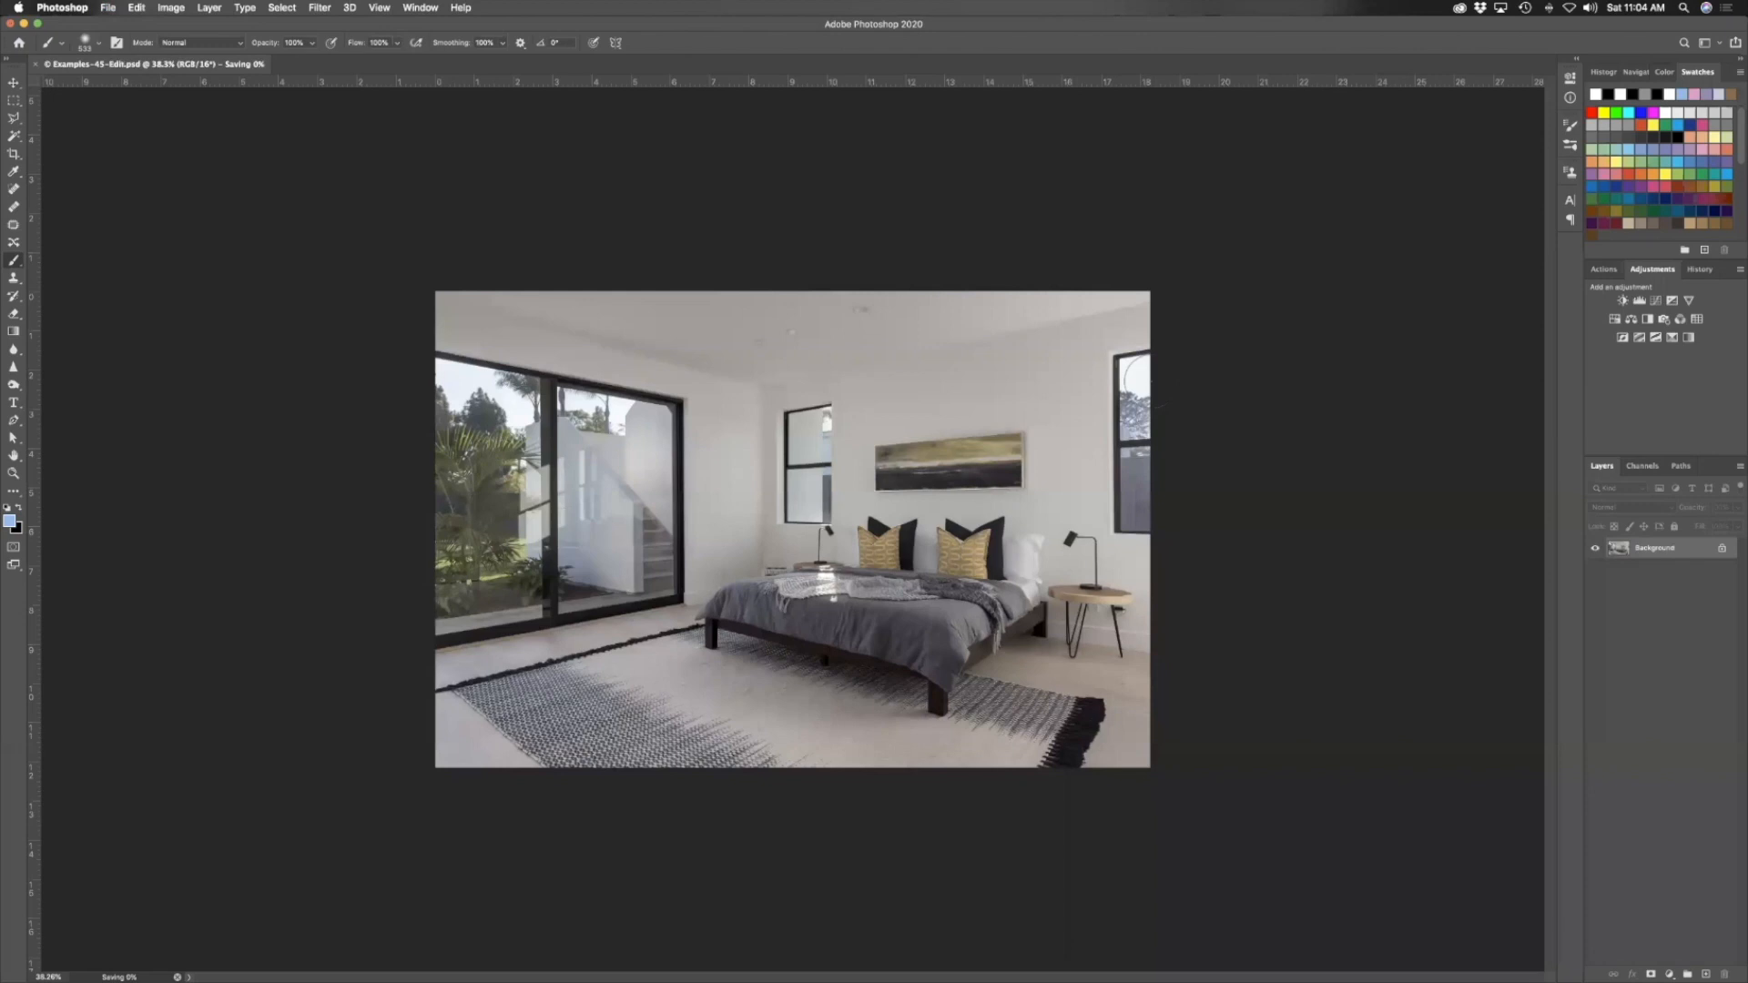
Switch to Lightroom, close the adjustment brush and apply the 3 Blended Image preset to Examples-45-Edit.psd
{"action": "key", "text": "super+Tab"}
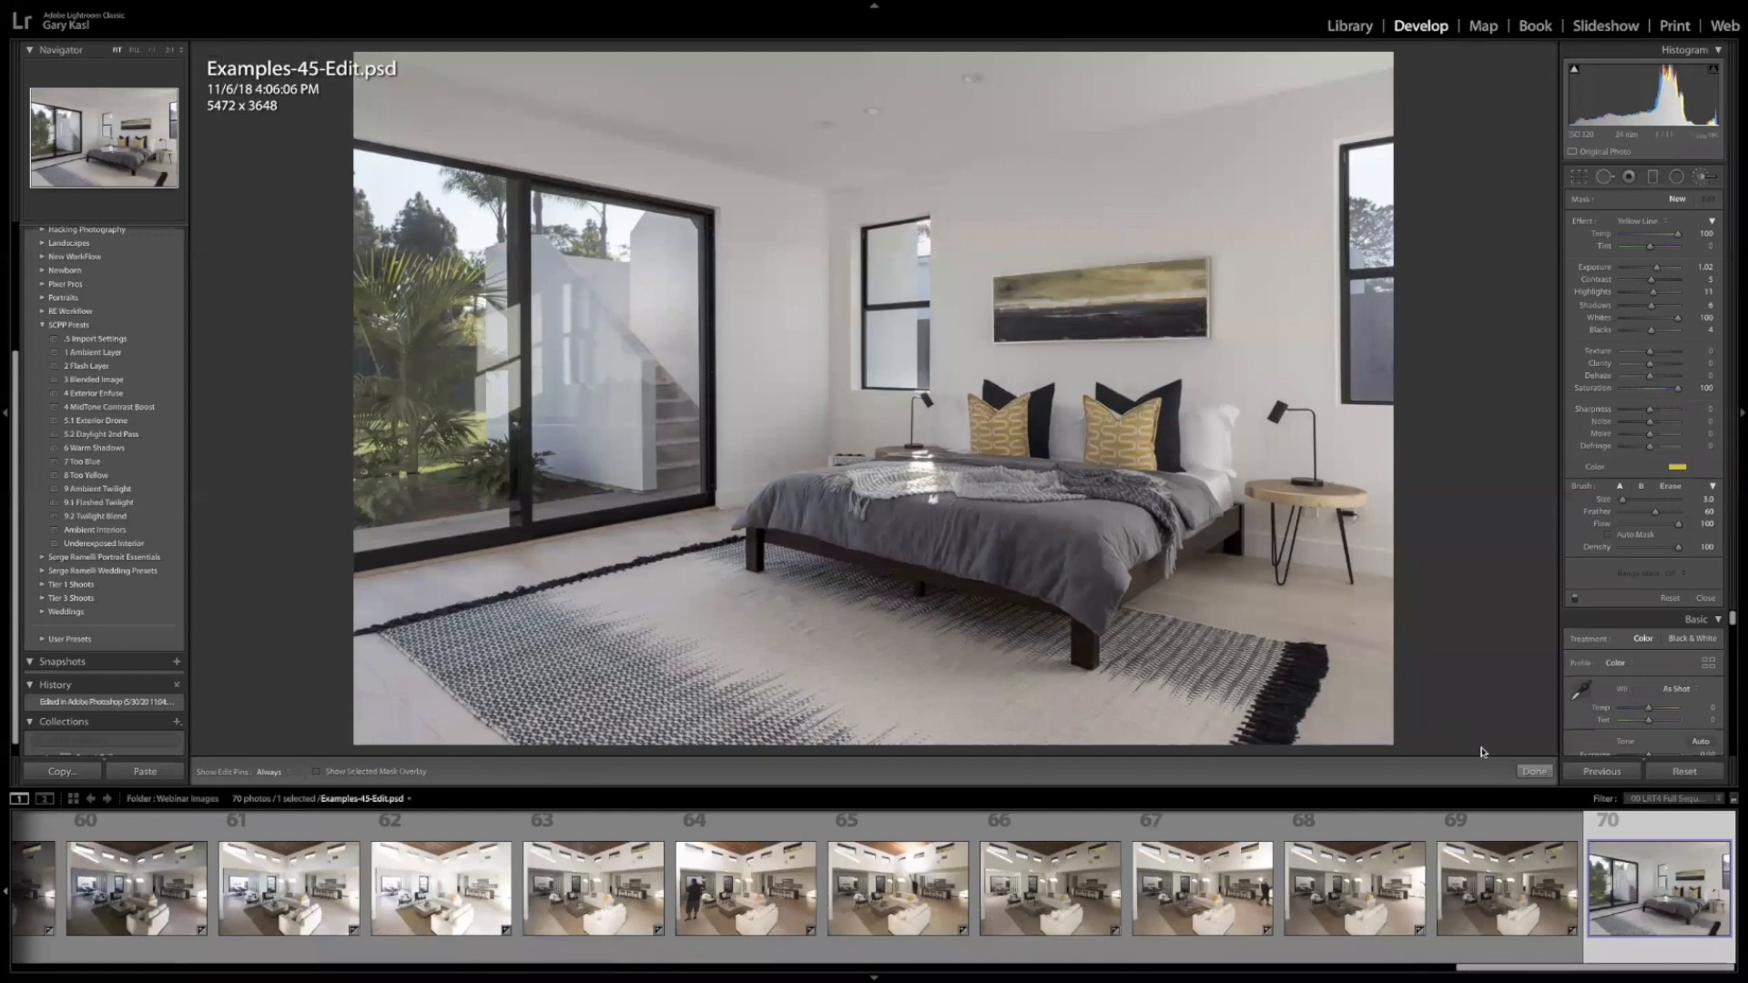
{"action": "left_click", "coordinate": [1532, 771]}
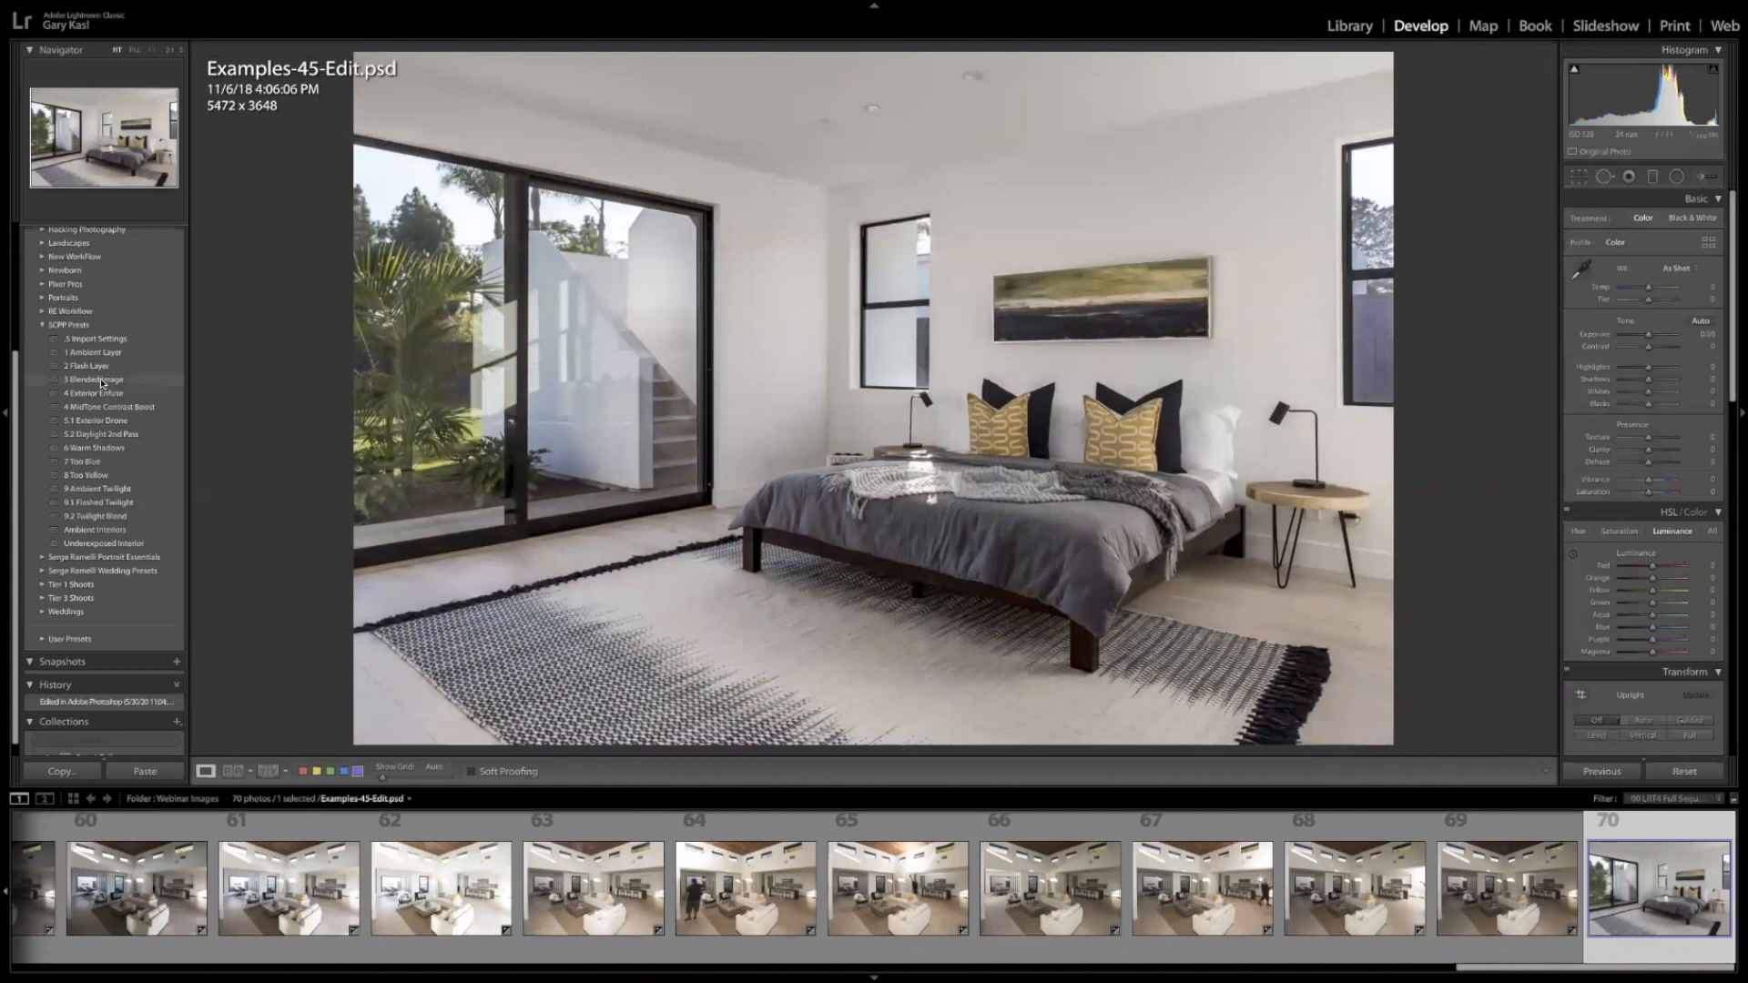
{"action": "left_click", "coordinate": [109, 380]}
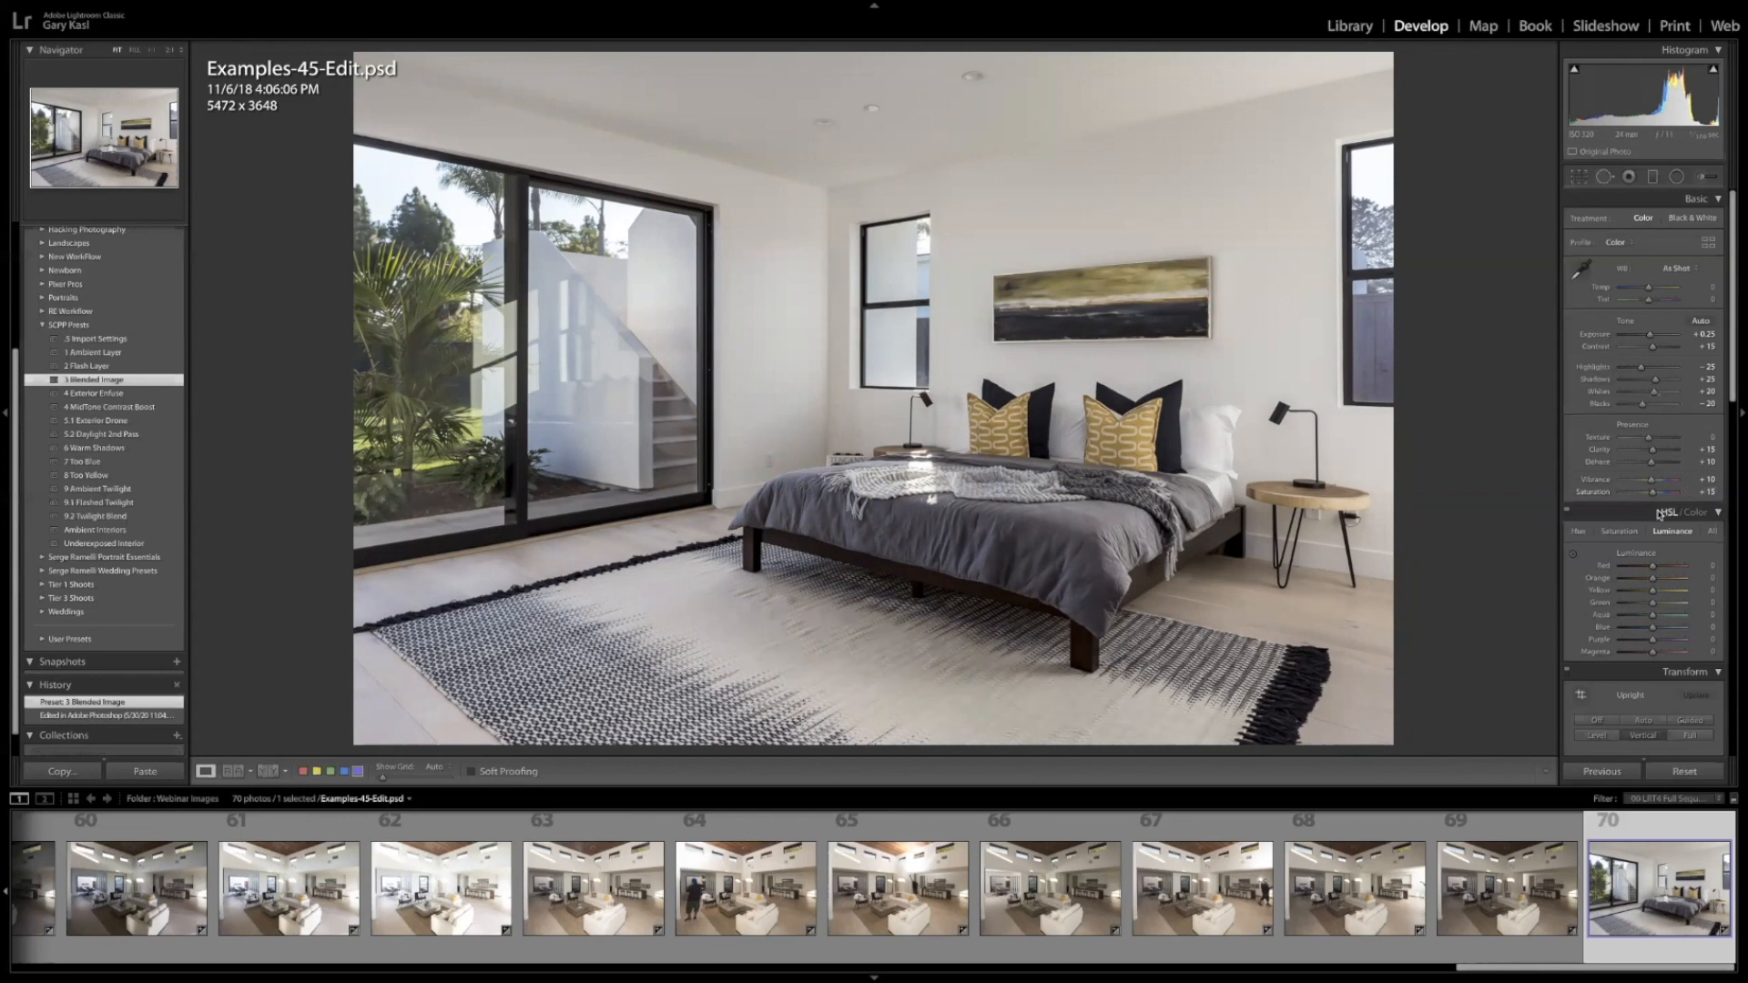
Review the preset's transform, detail, lens correction, effects and basic settings on the bedroom photo
{"action": "scroll", "coordinate": [1602, 525], "scroll_direction": "down", "scroll_amount": 5}
{"action": "scroll", "coordinate": [1602, 524], "scroll_direction": "down", "scroll_amount": 3}
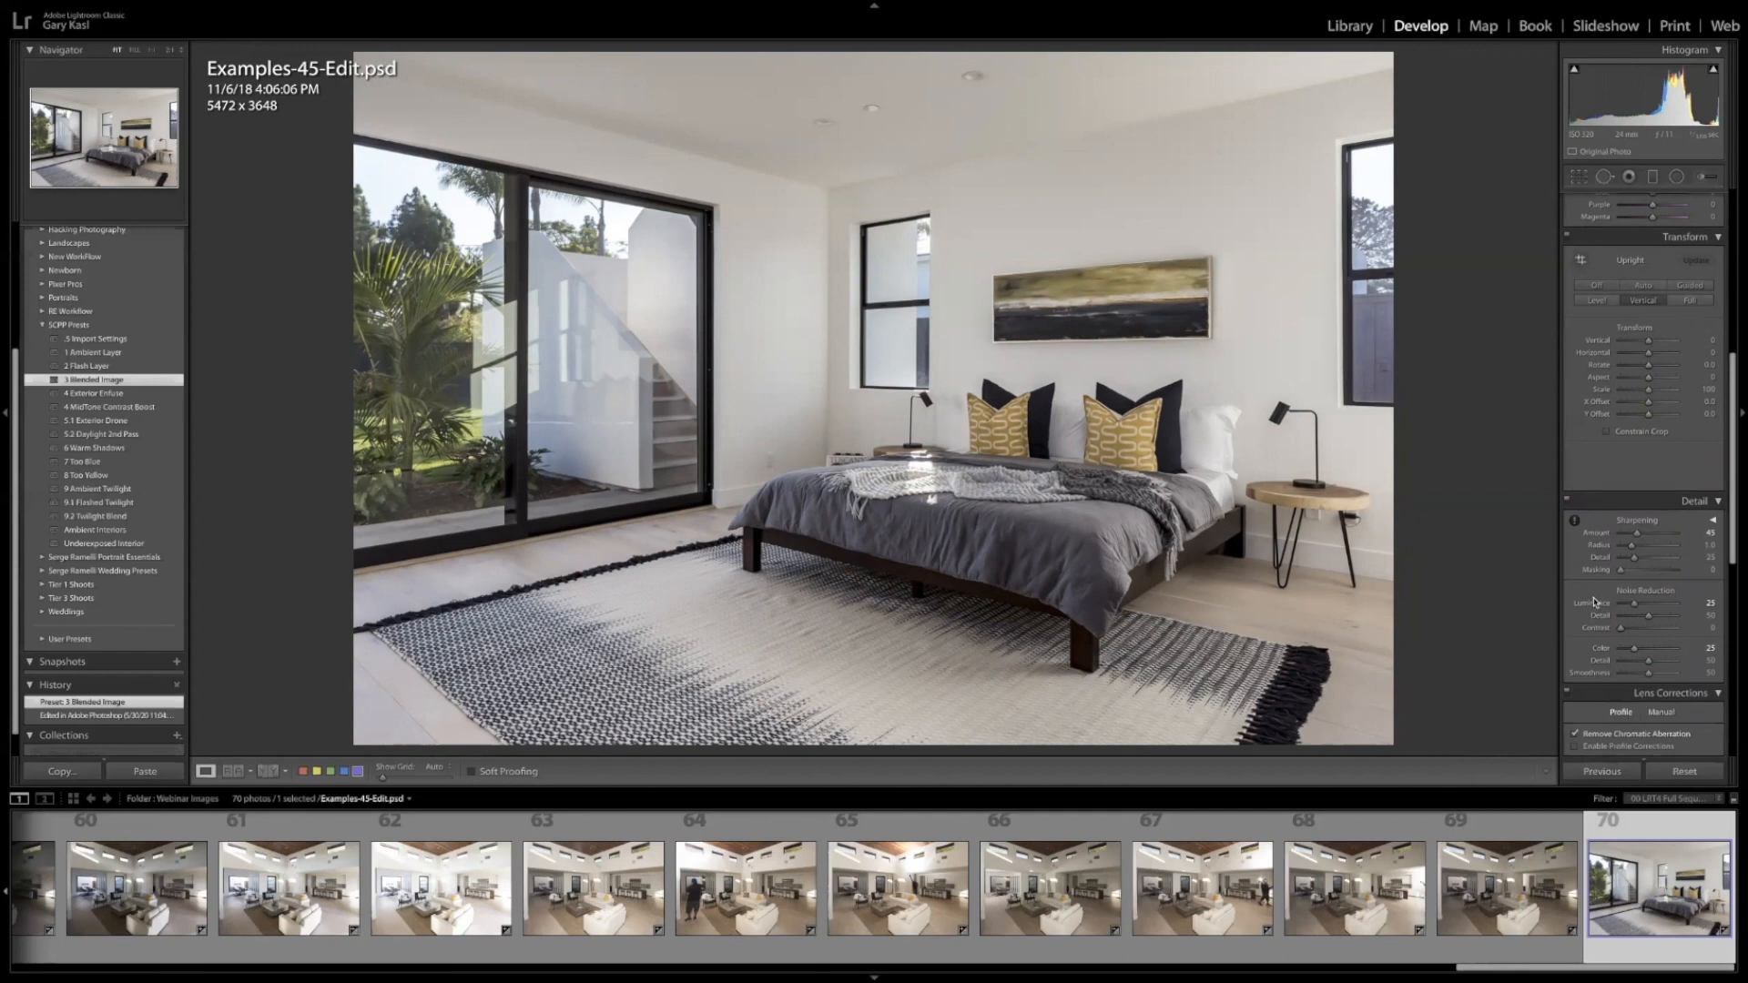
{"action": "scroll", "coordinate": [1591, 601], "scroll_direction": "down", "scroll_amount": 3}
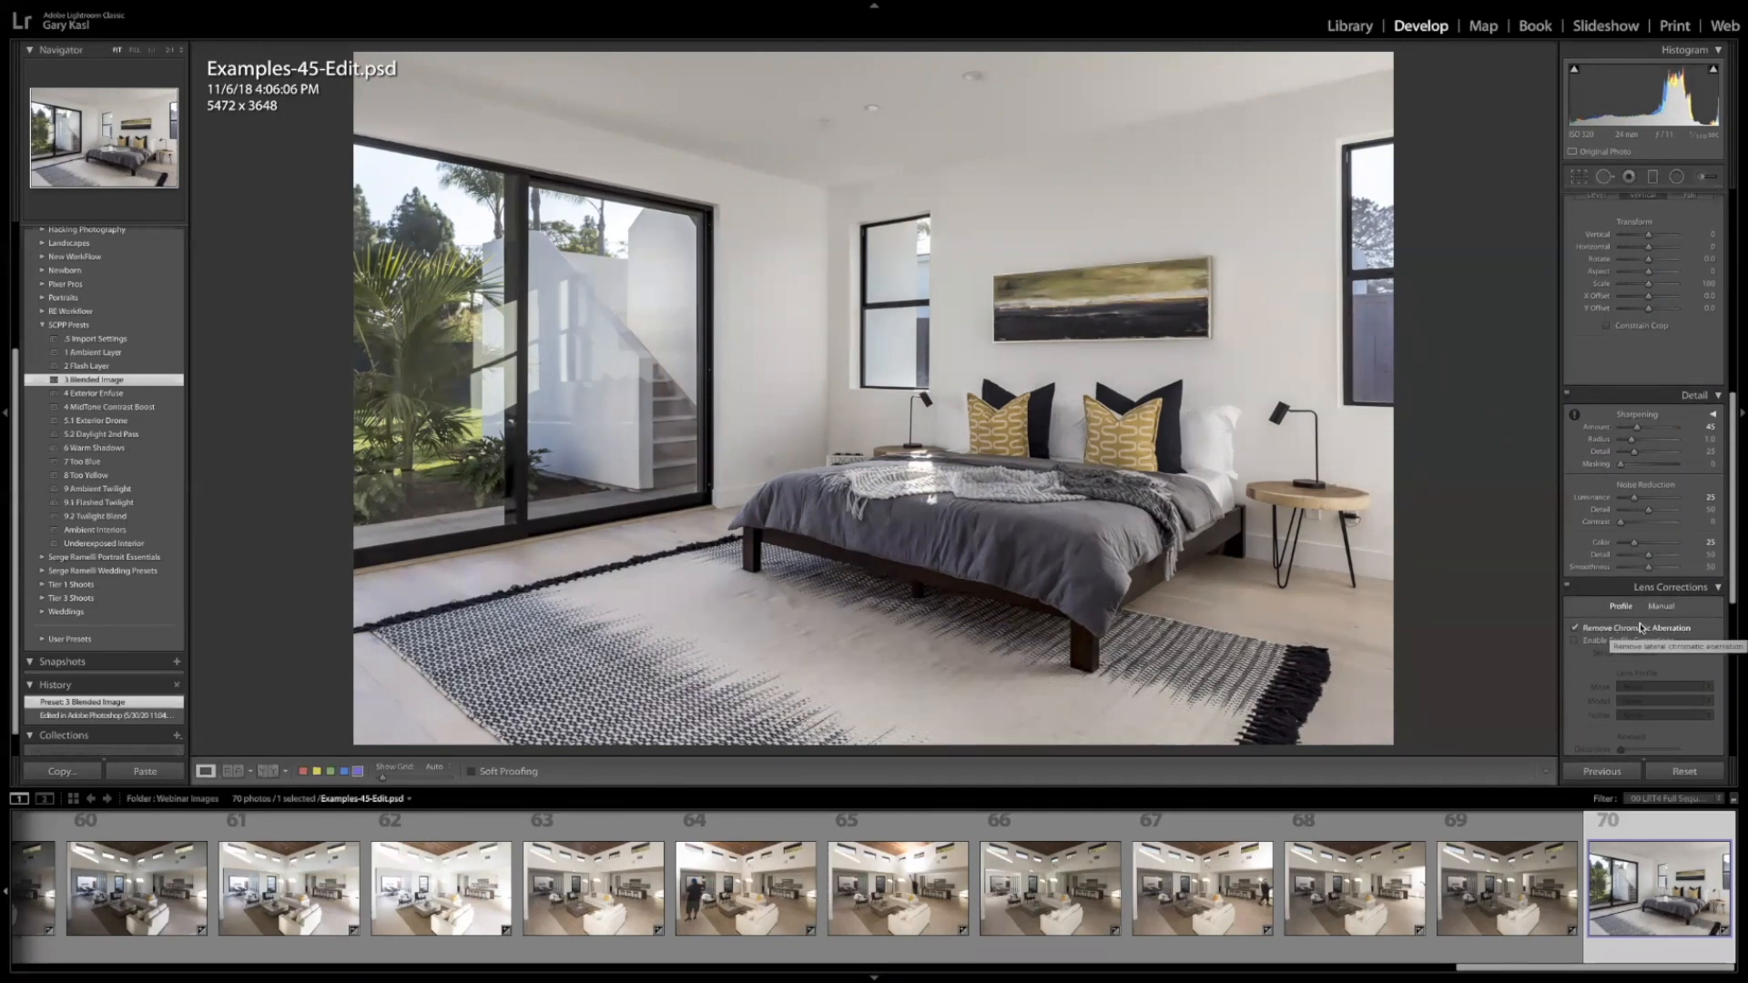
{"action": "scroll", "coordinate": [1641, 627], "scroll_direction": "down", "scroll_amount": 4}
{"action": "scroll", "coordinate": [1641, 627], "scroll_direction": "down", "scroll_amount": 7}
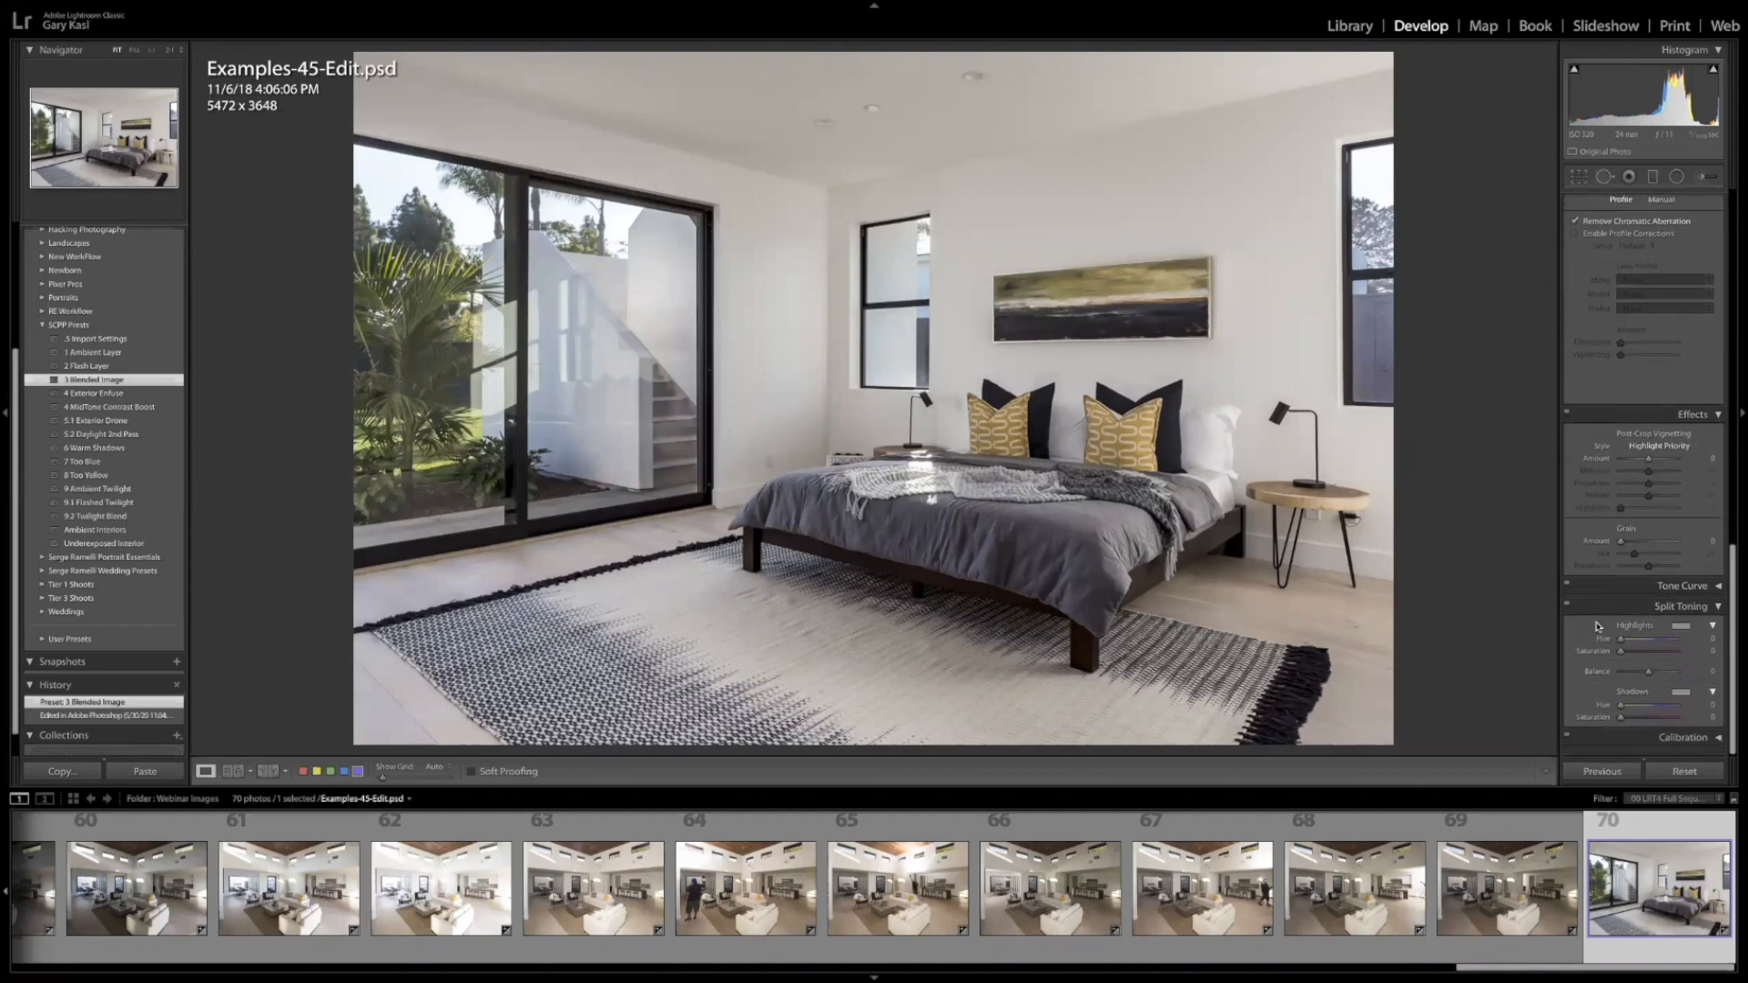
{"action": "scroll", "coordinate": [1598, 628], "scroll_direction": "up", "scroll_amount": 20}
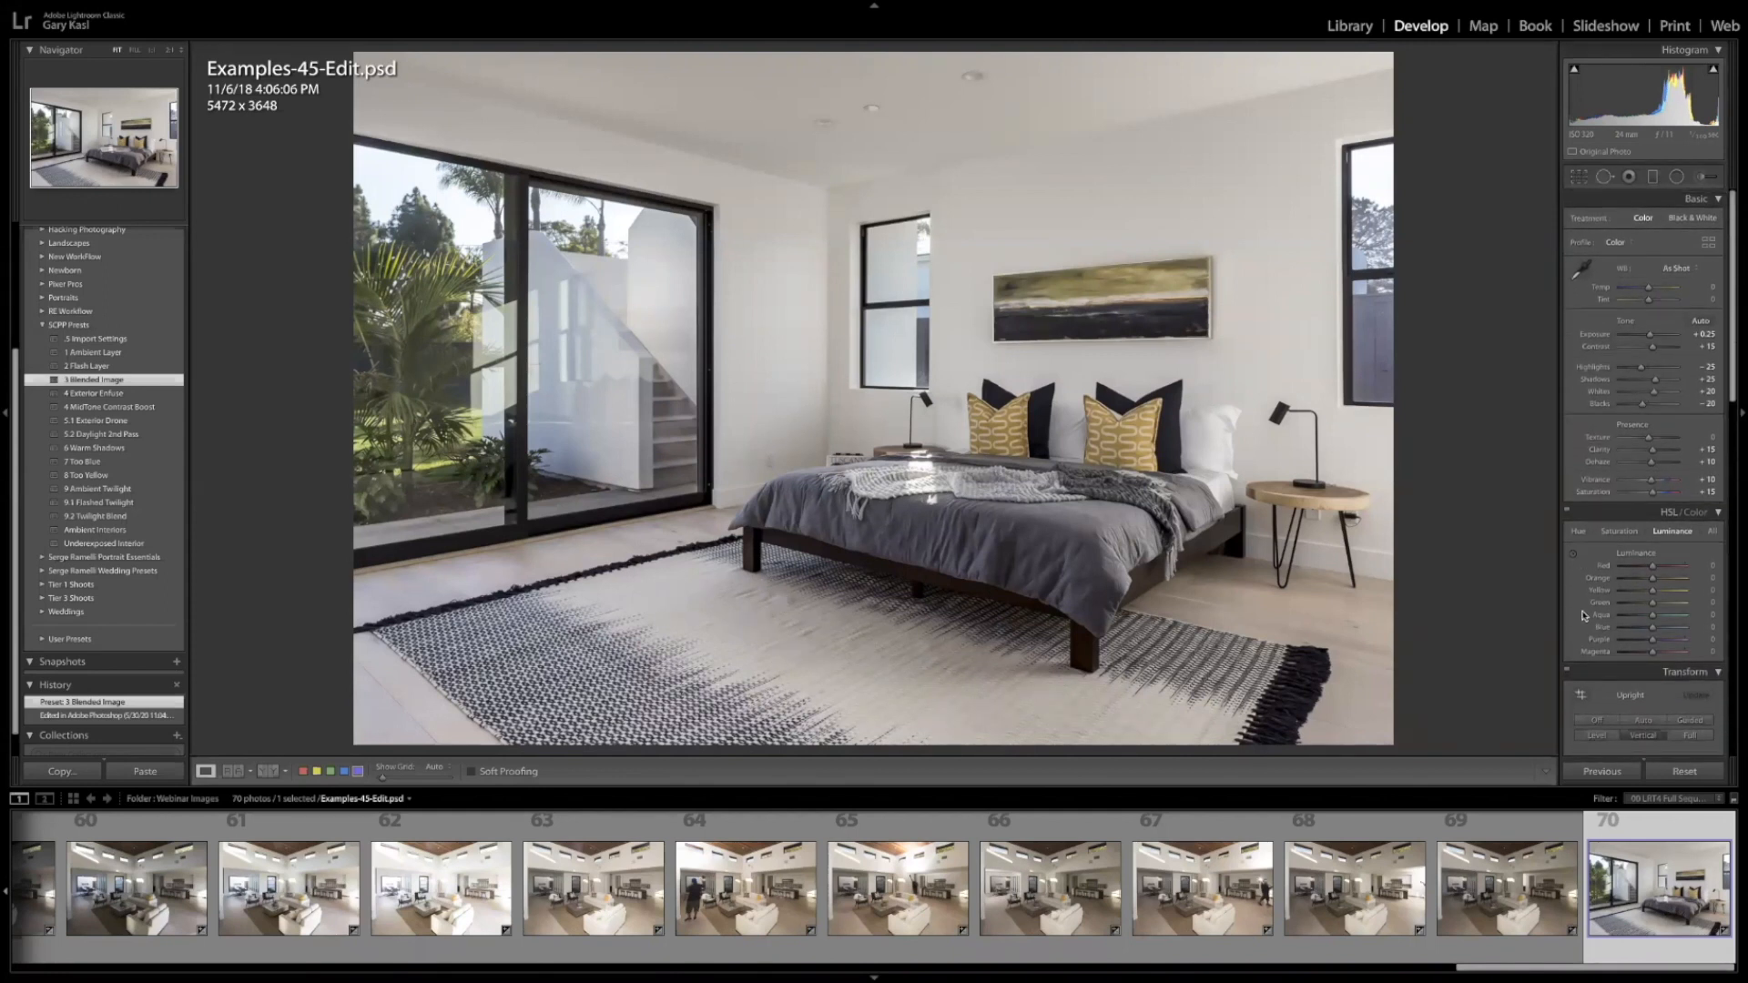
Examine the duvet, pillows and bedside table up close, and return to the full view of the bedroom
{"action": "left_click", "coordinate": [1146, 451]}
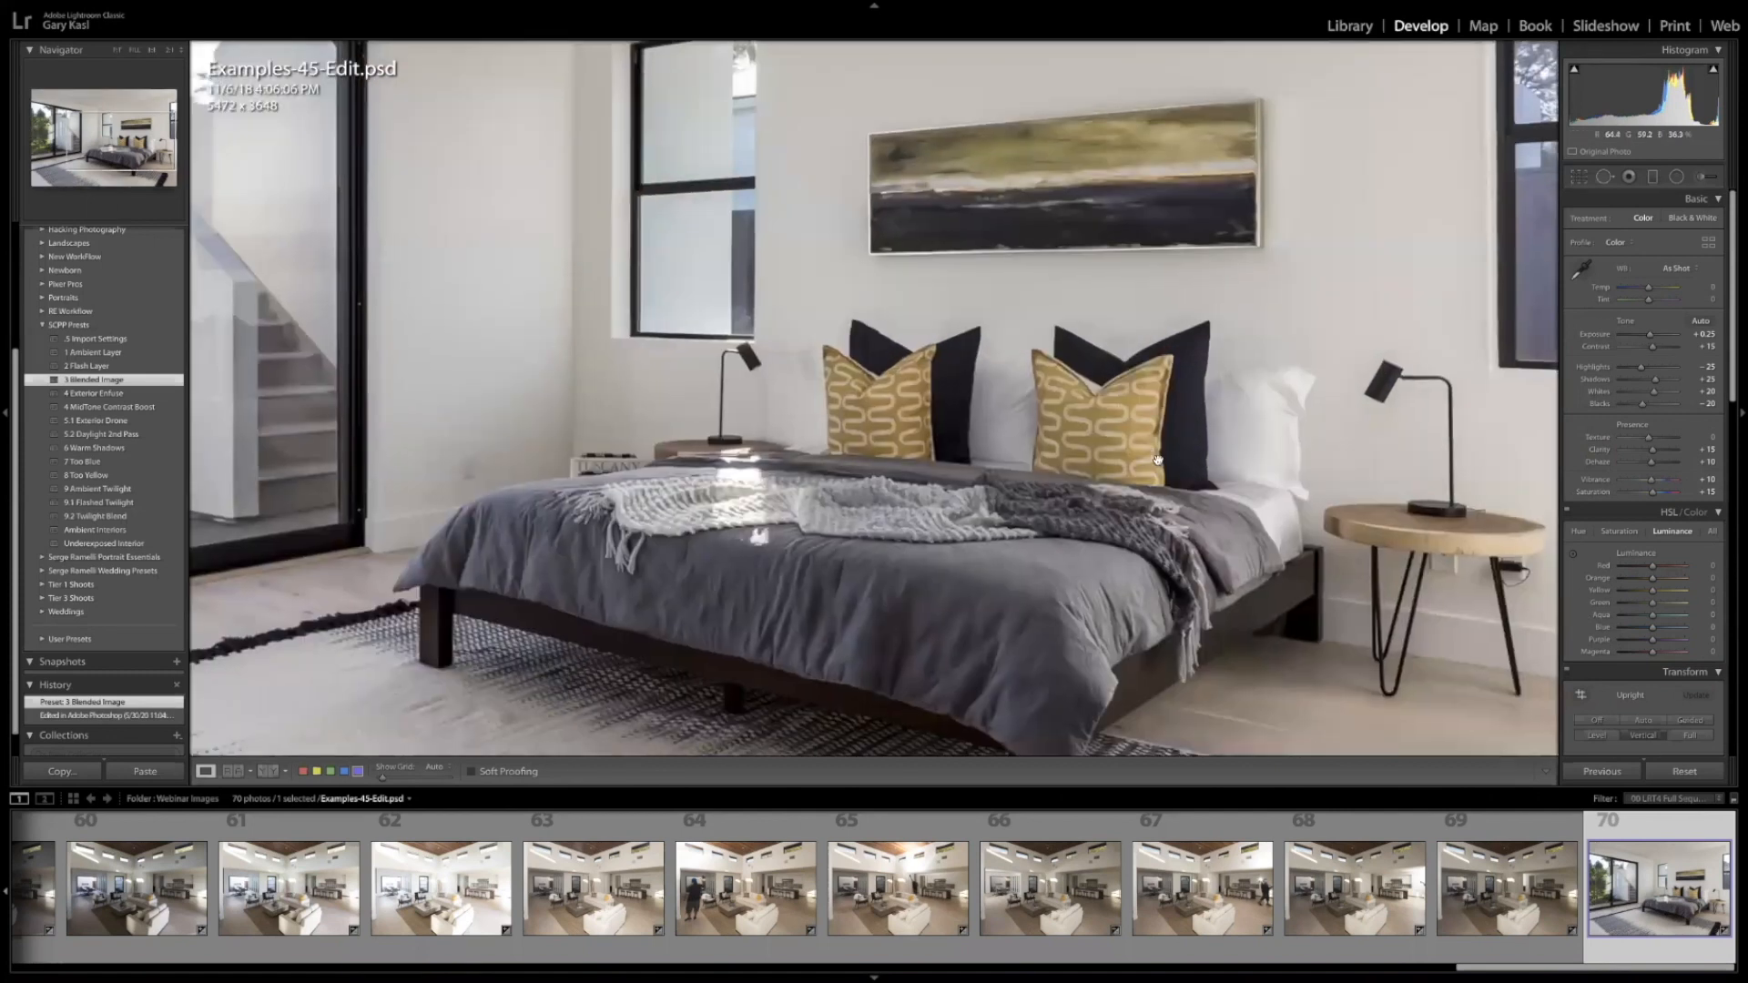
{"action": "left_click", "coordinate": [170, 50]}
{"action": "left_click_drag", "start_coordinate": [1337, 453], "coordinate": [877, 377]}
{"action": "left_click_drag", "start_coordinate": [1051, 507], "coordinate": [823, 260]}
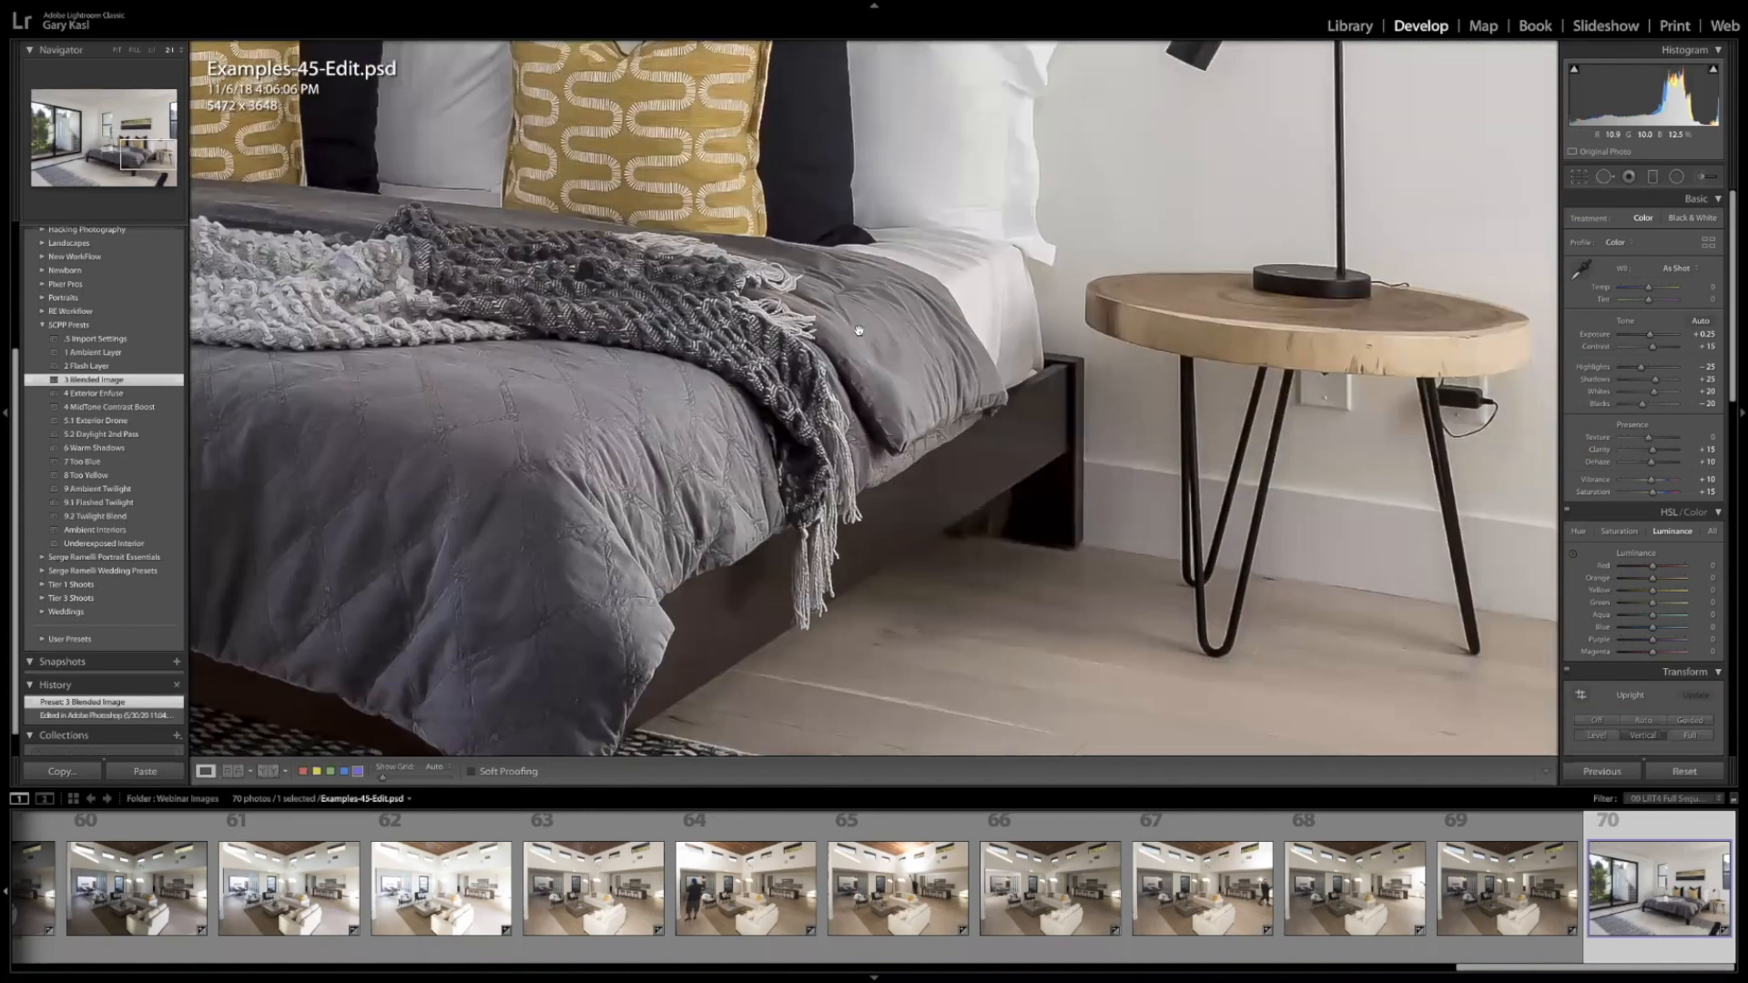
{"action": "left_click", "coordinate": [1013, 365]}
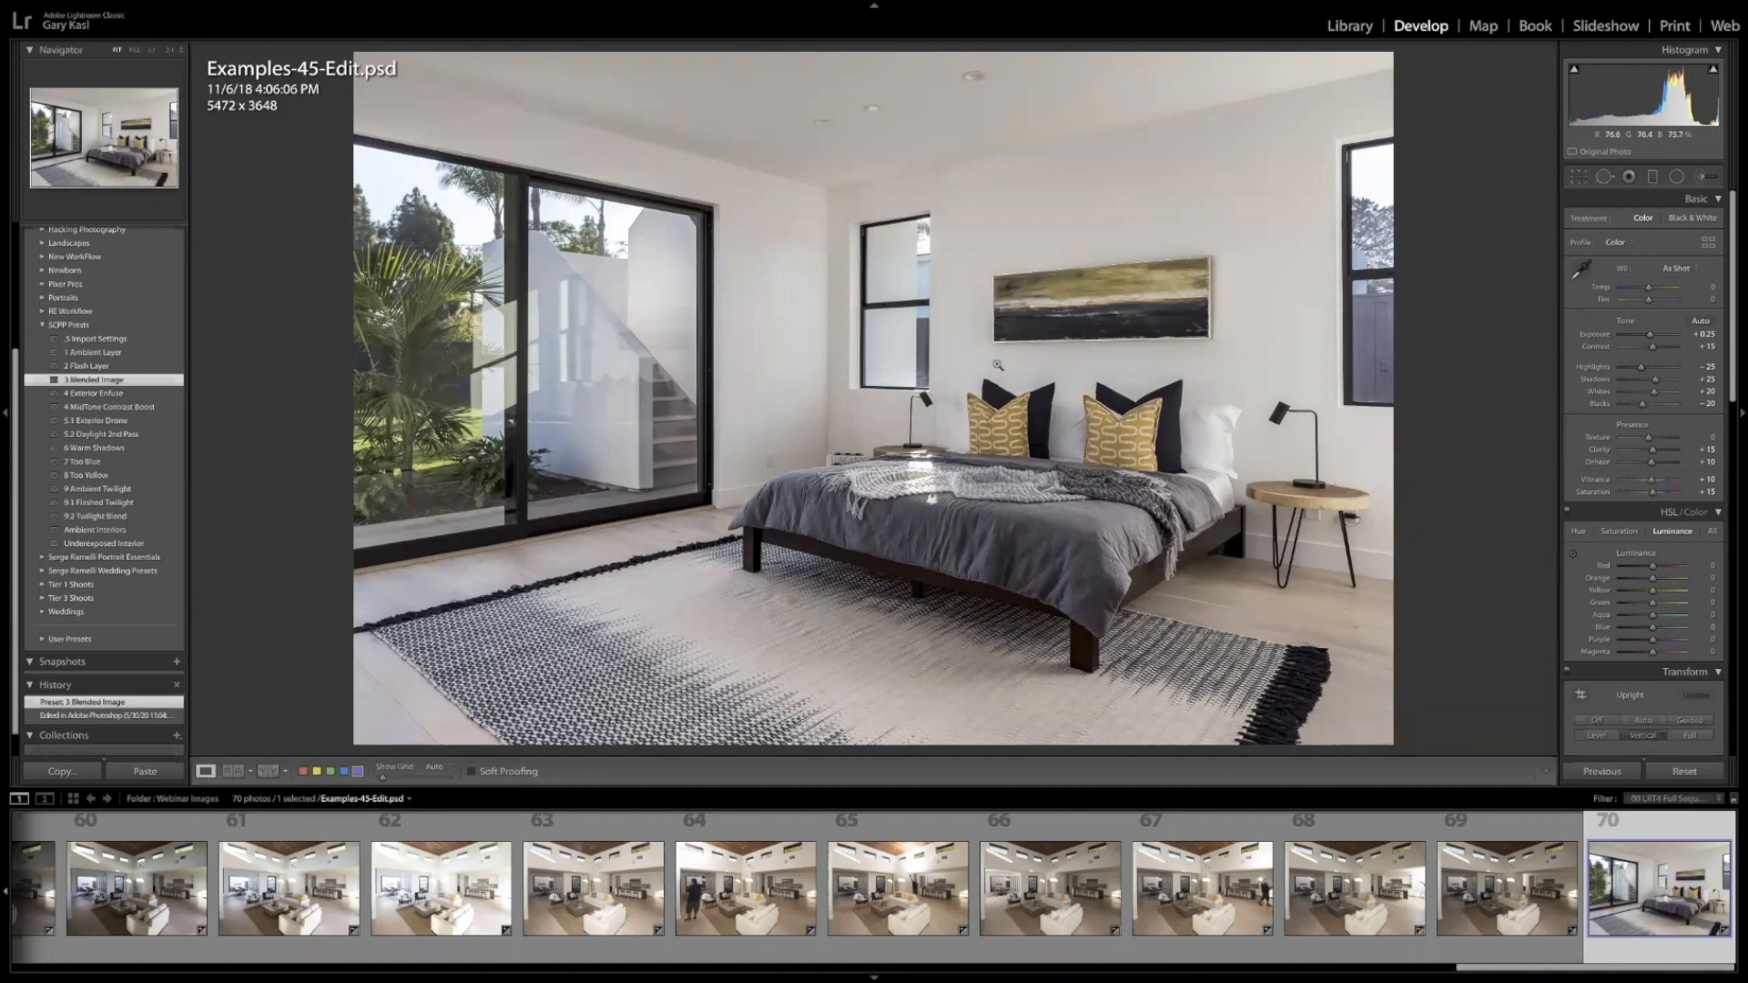
Browse back through the Webinar Images filmstrip toward the earlier bedroom exposures
{"action": "scroll", "coordinate": [44, 310], "scroll_direction": "up", "scroll_amount": 5}
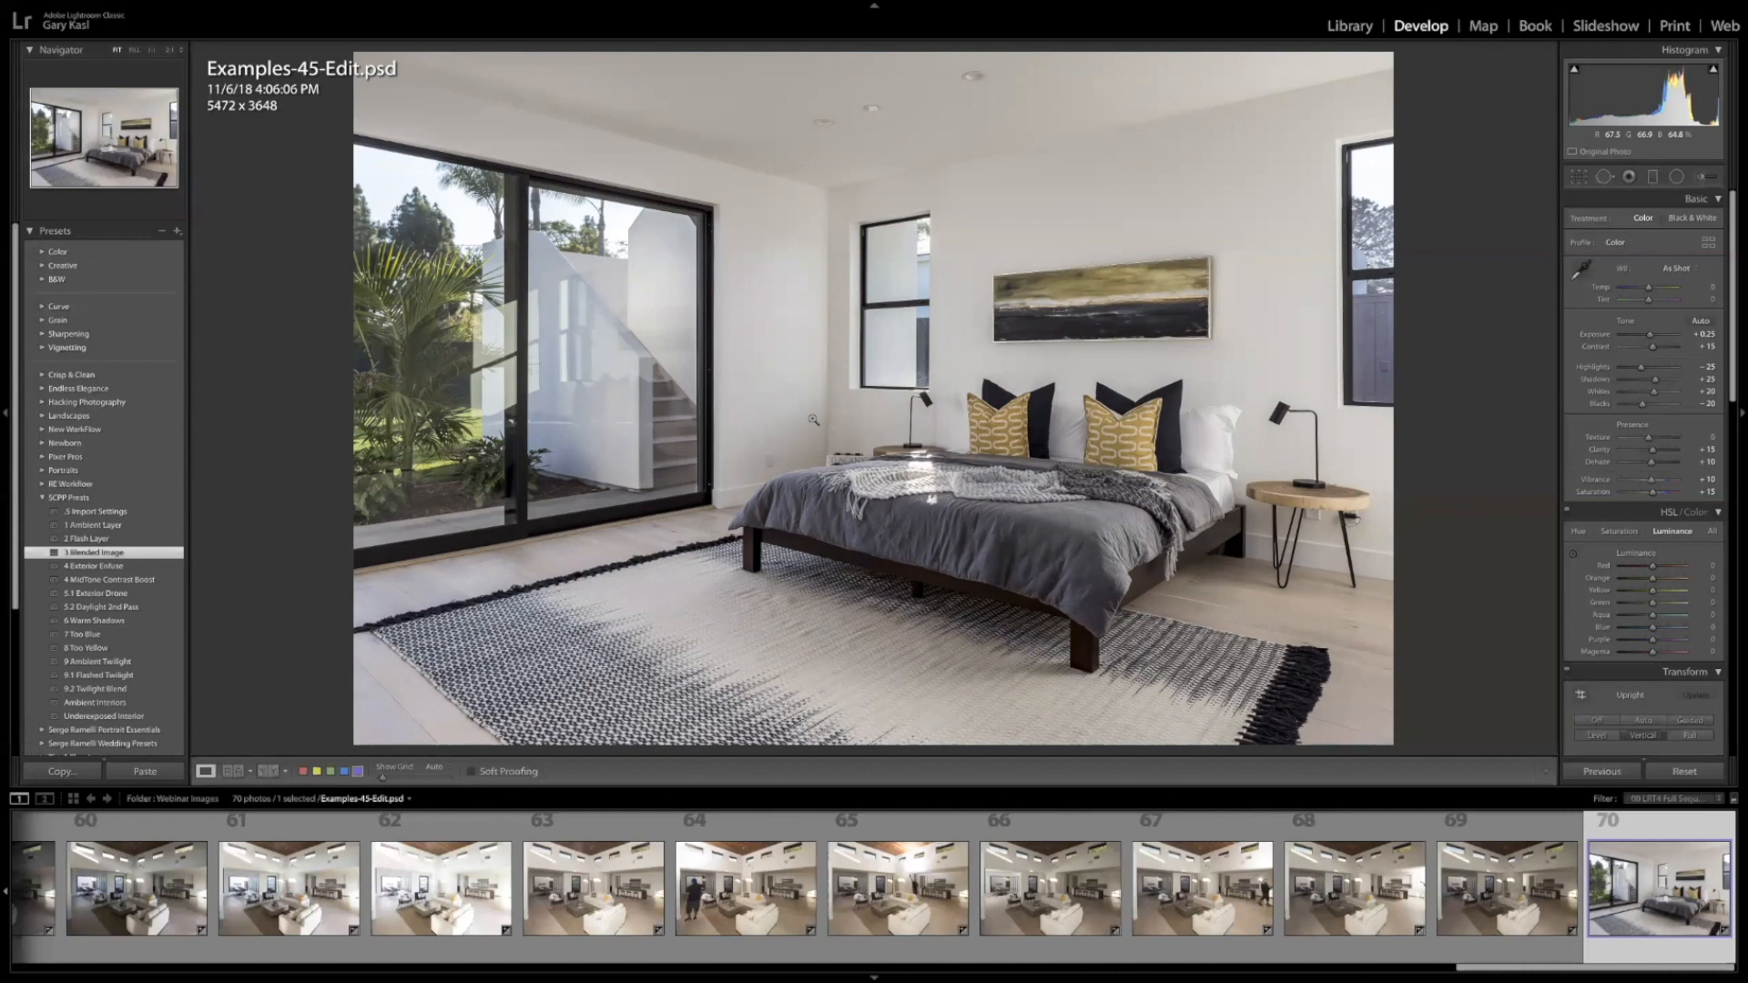
{"action": "key", "text": "b"}
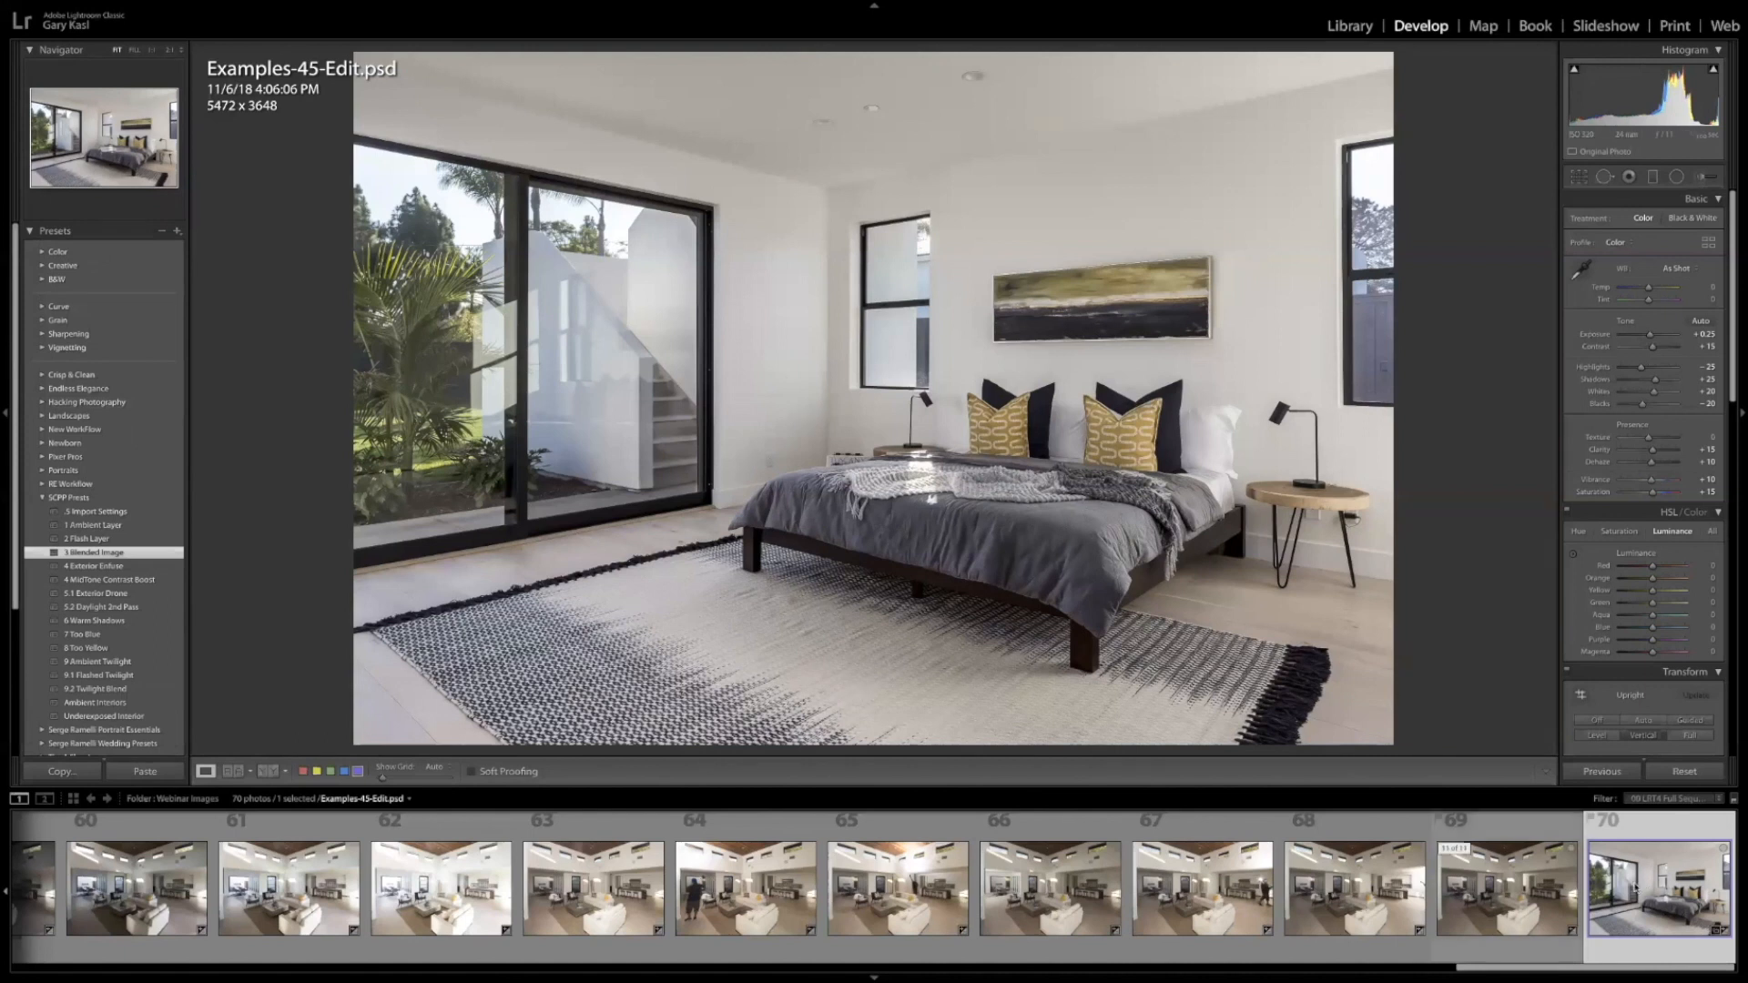
{"action": "scroll", "coordinate": [1635, 887], "scroll_direction": "left", "scroll_amount": 2}
{"action": "scroll", "coordinate": [1636, 887], "scroll_direction": "left", "scroll_amount": 15}
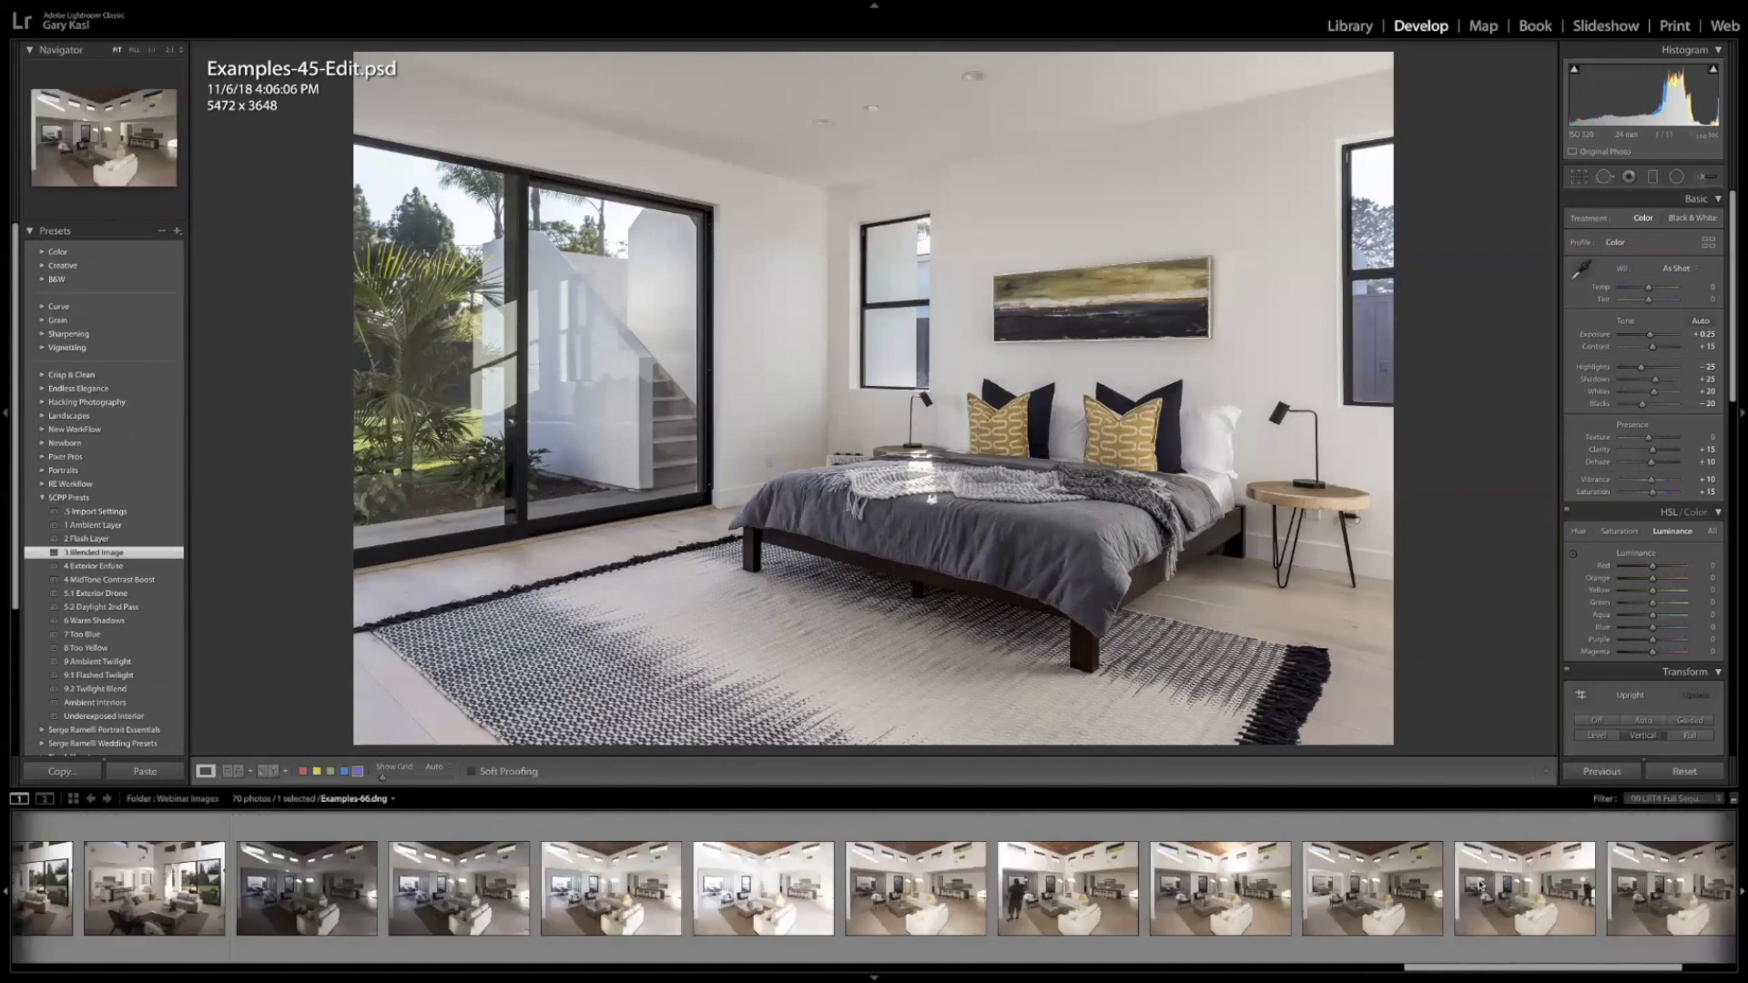
{"action": "scroll", "coordinate": [1018, 877], "scroll_direction": "left", "scroll_amount": 20}
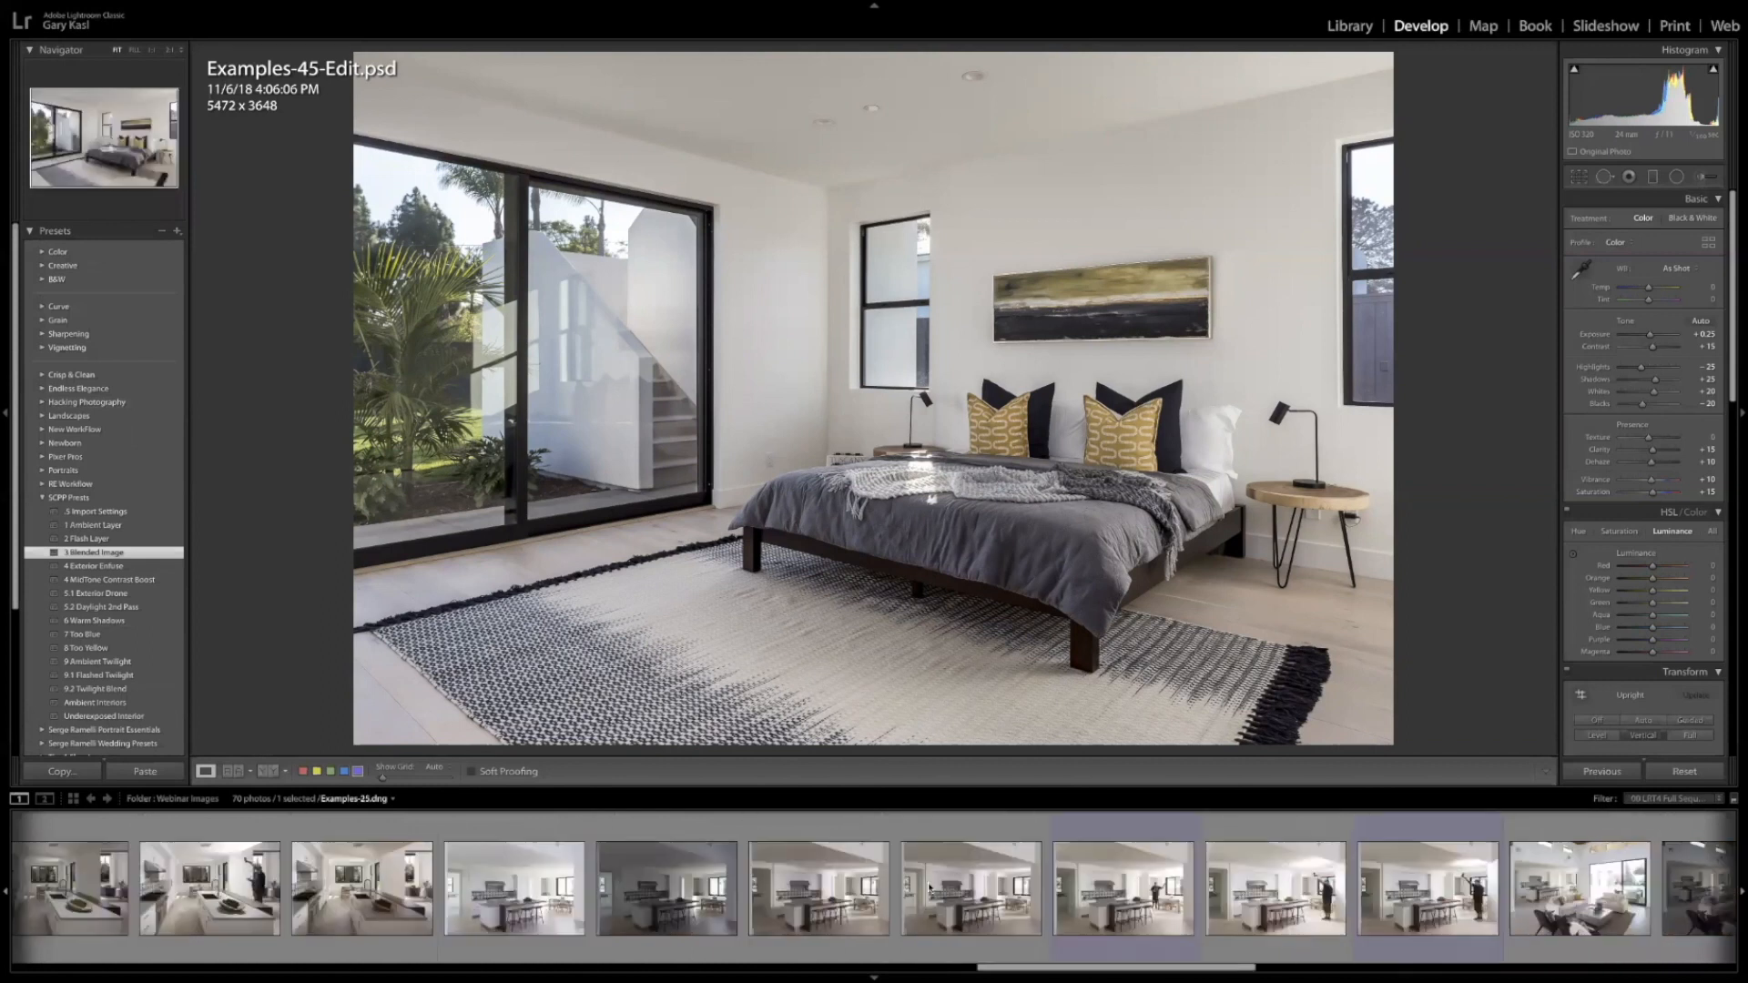
{"action": "scroll", "coordinate": [927, 888], "scroll_direction": "left", "scroll_amount": 20}
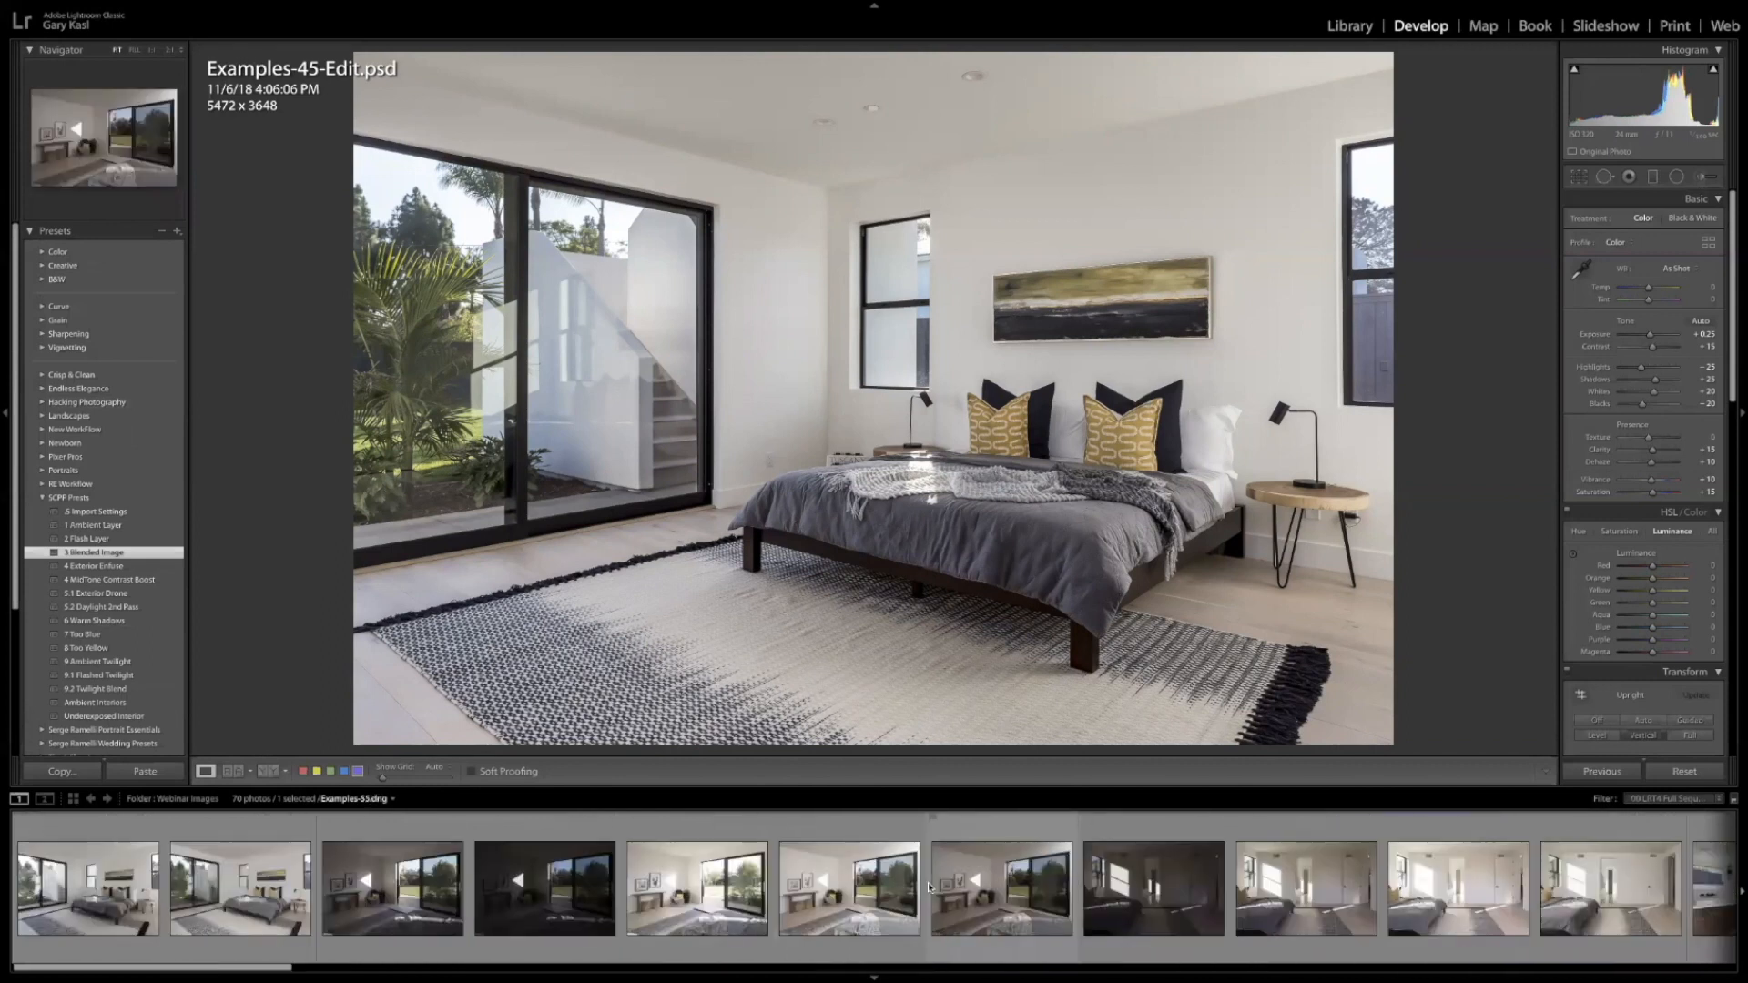